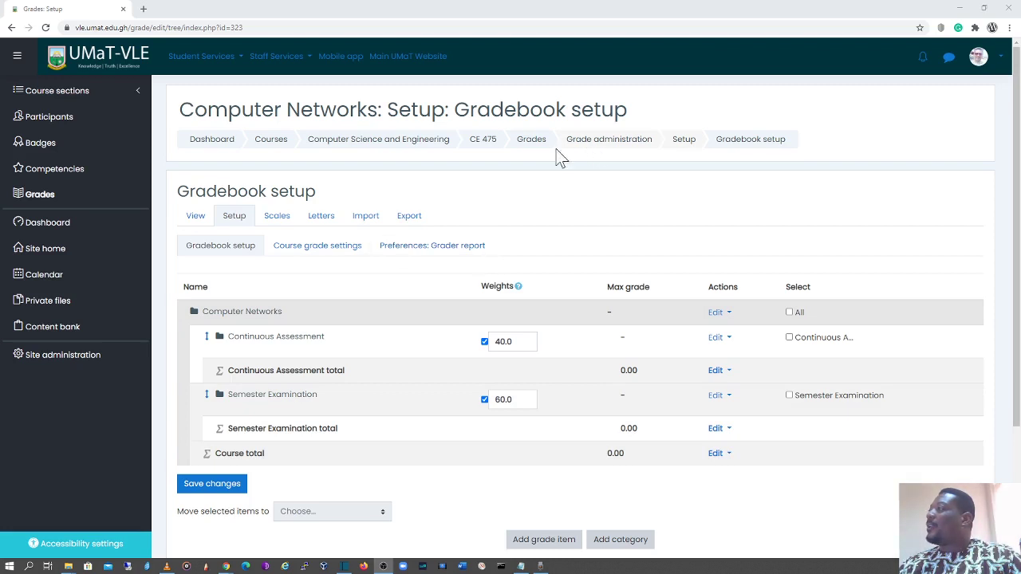
# Turn on editing for the CE 475 course and start adding a Quiz activity to its general section above Topic 1
pyautogui.click(485, 150)
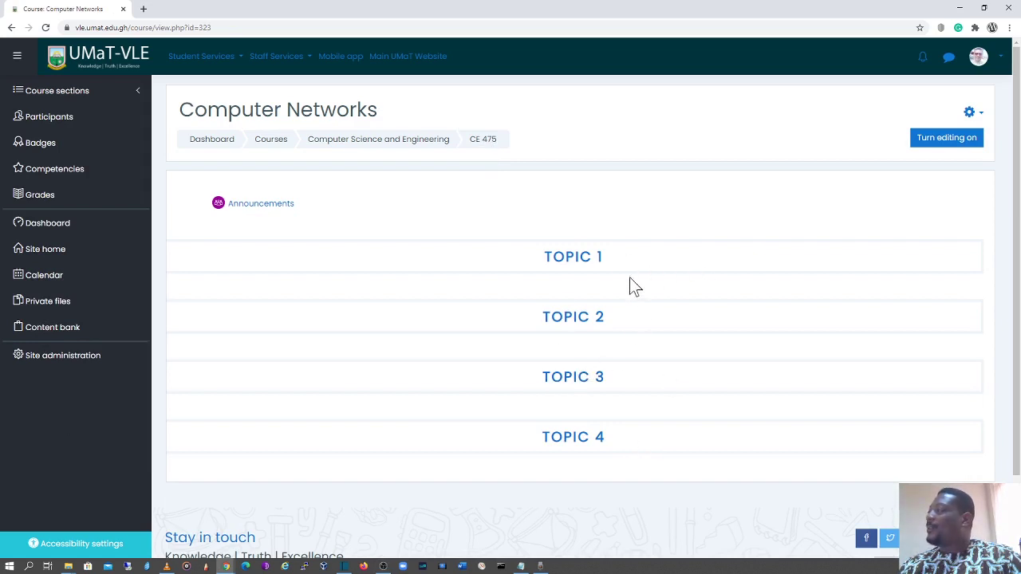
pyautogui.click(948, 144)
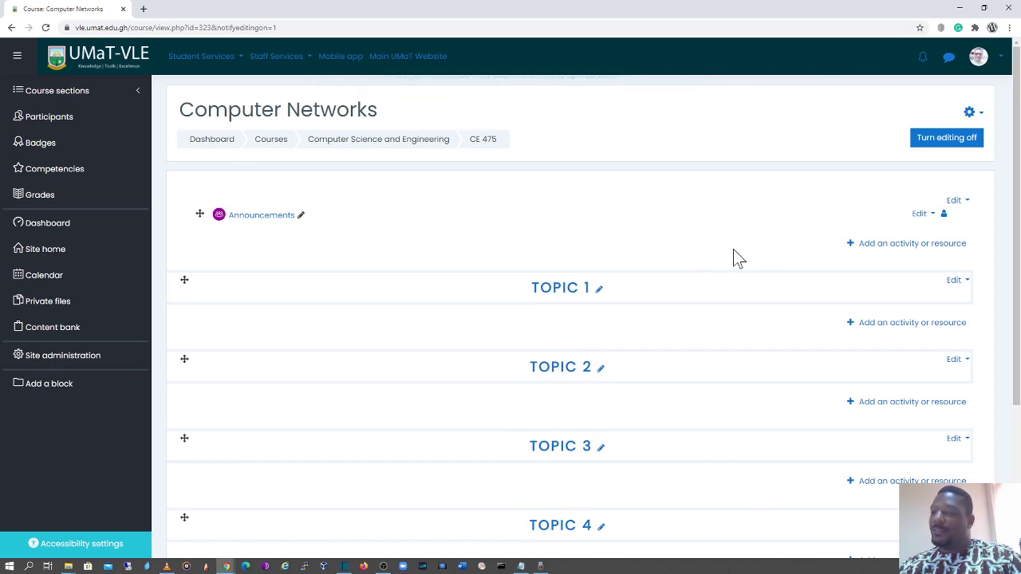
pyautogui.scroll(-1, 776, 239)
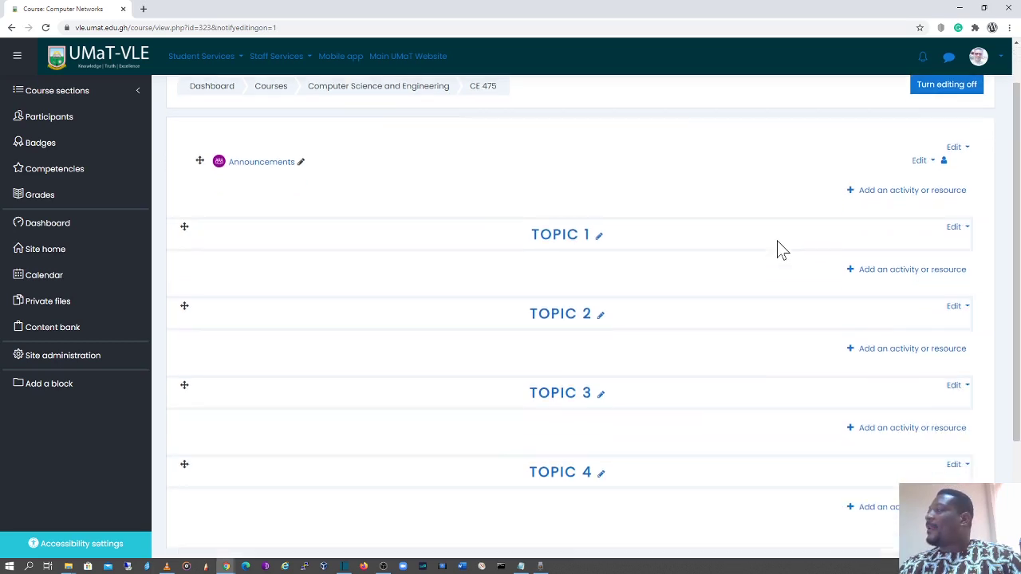
pyautogui.click(887, 195)
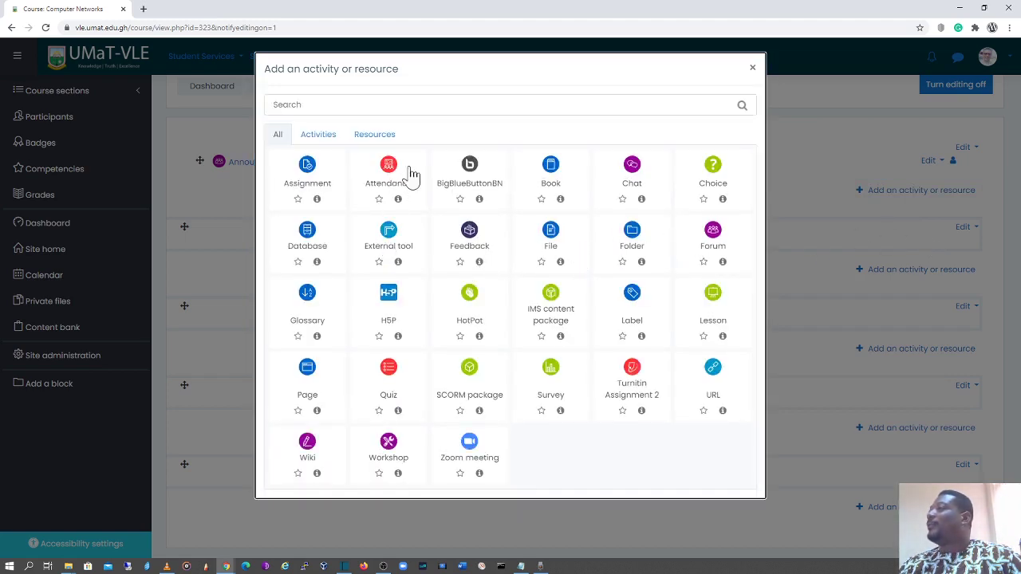
pyautogui.click(320, 137)
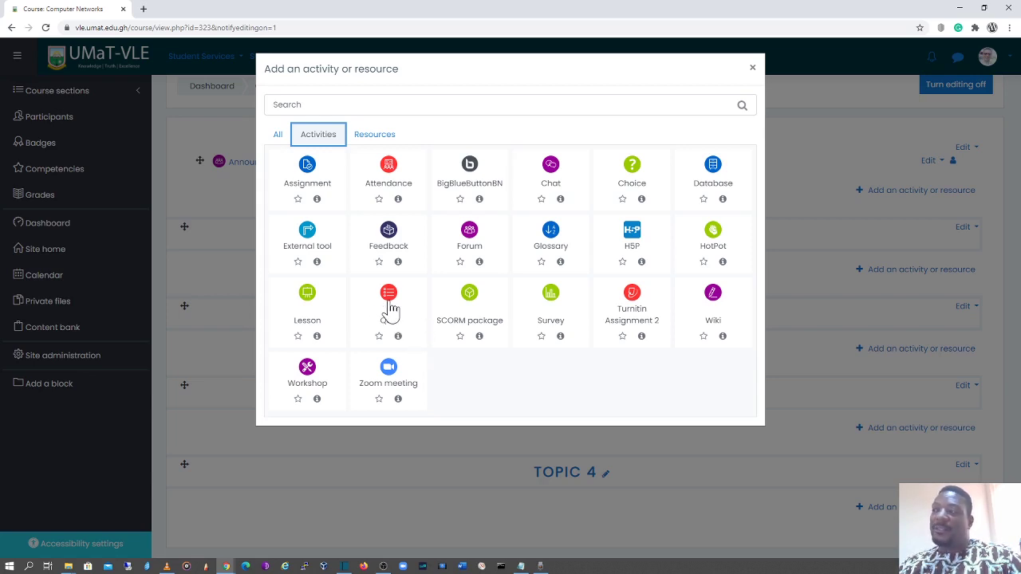
pyautogui.click(390, 310)
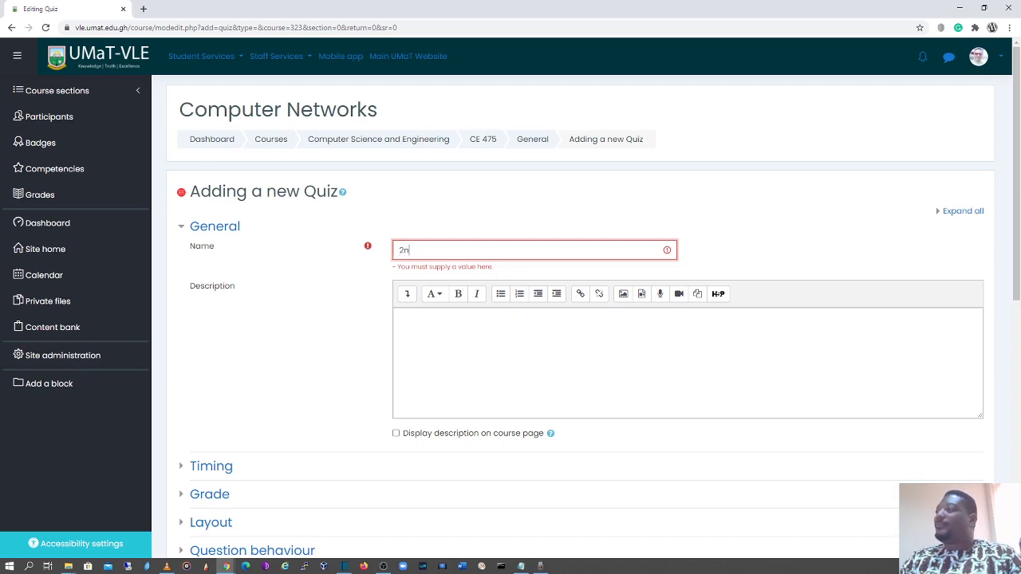
# Name the new quiz "2nd Semester Examination"
pyautogui.write('d Se')
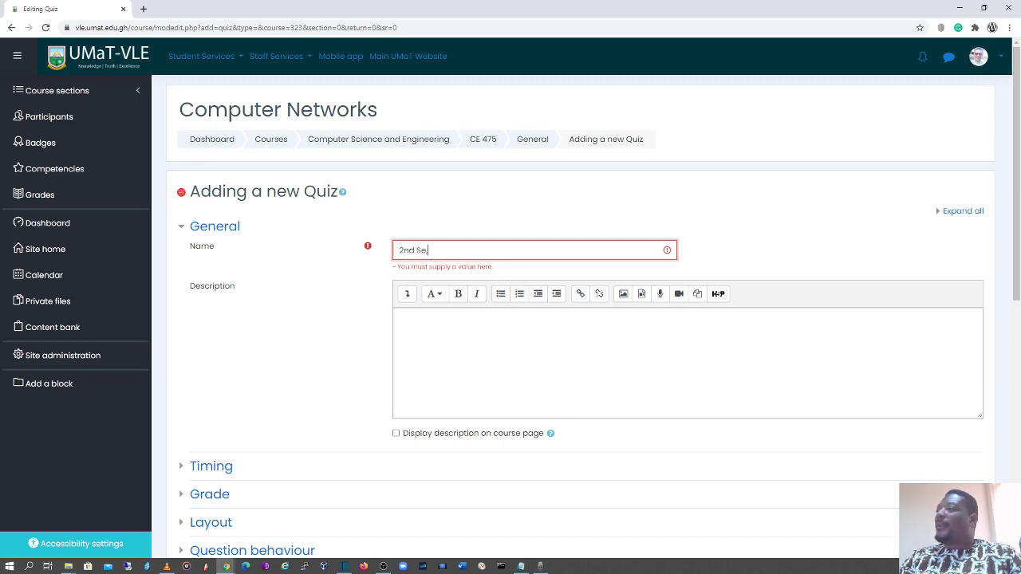
pyautogui.write('meste')
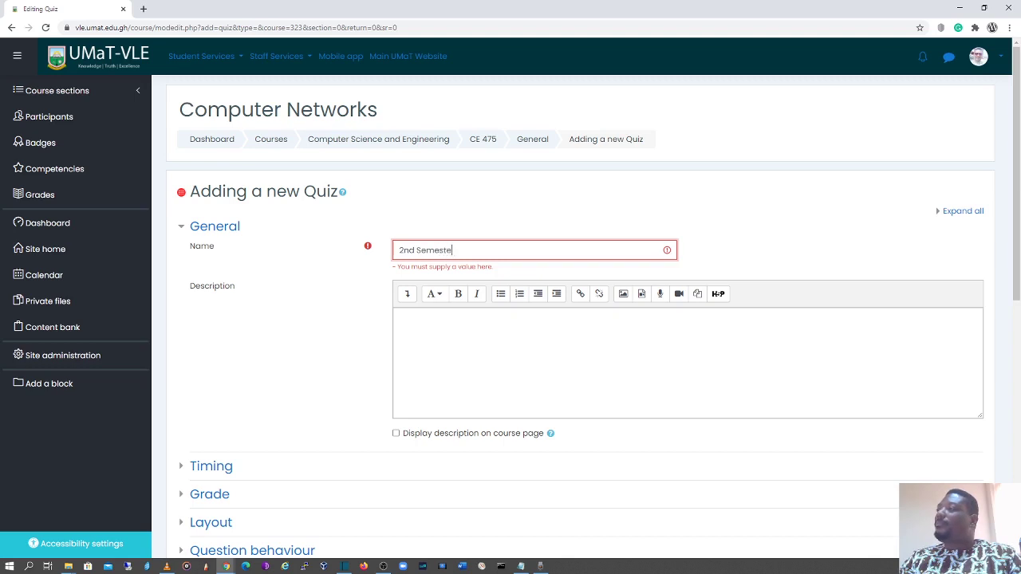
pyautogui.write('r Examin')
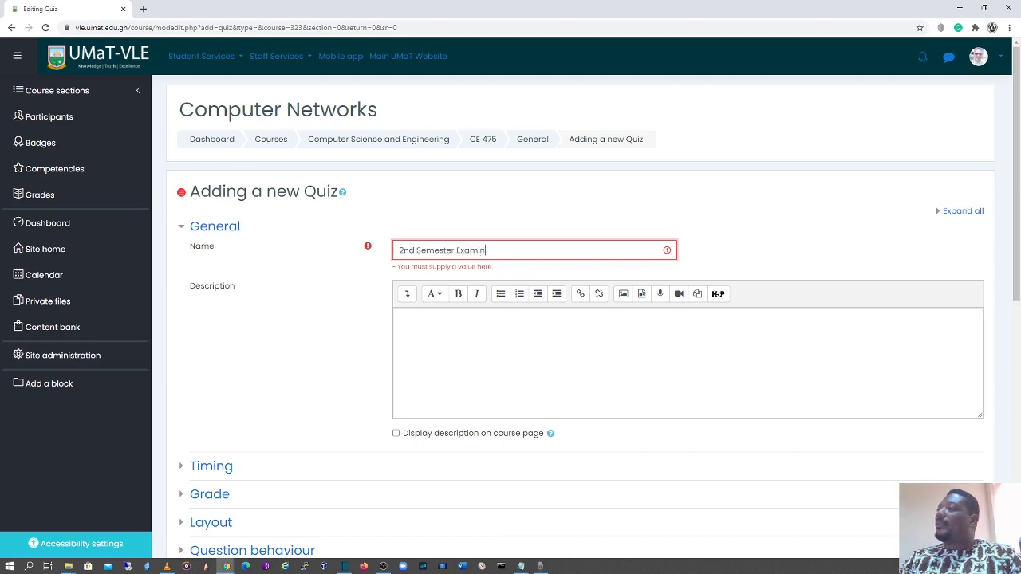
pyautogui.write('ation')
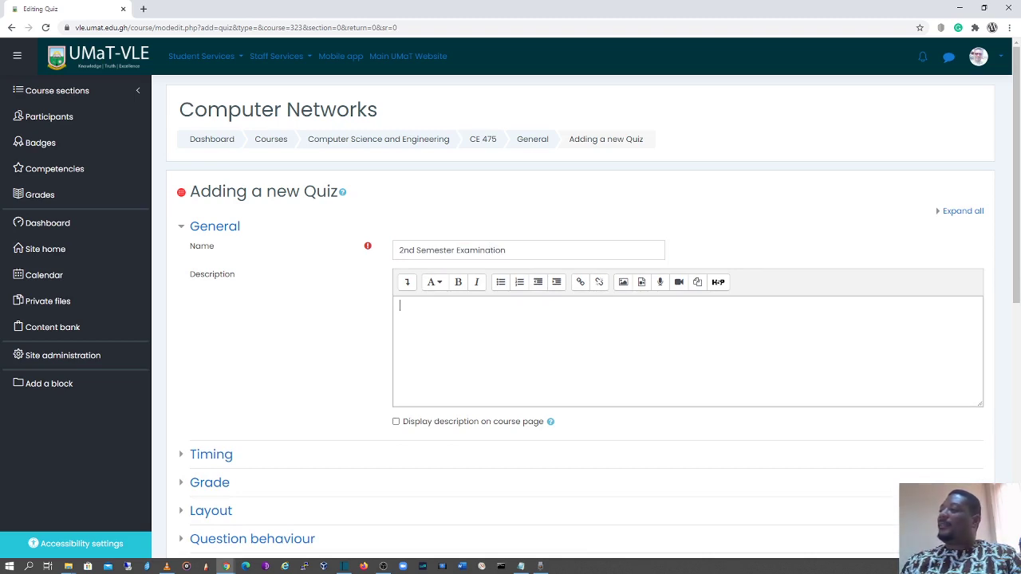
# Describe the quiz as "This will hold the second-semester examination for the 2019/2020 Academic Year." and display the description on the course page
pyautogui.click(400, 306)
pyautogui.write('This i')
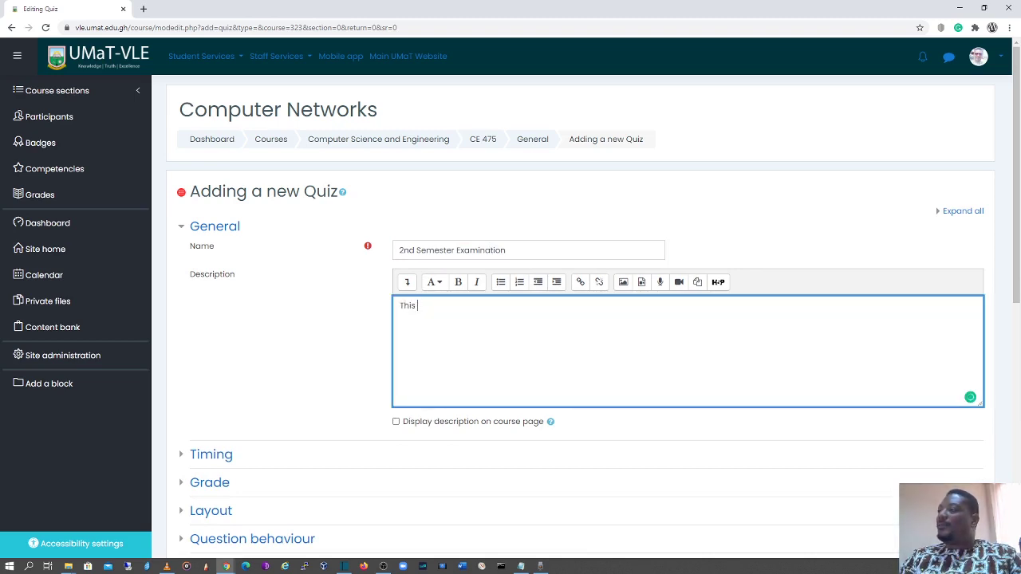
pyautogui.write('will ho')
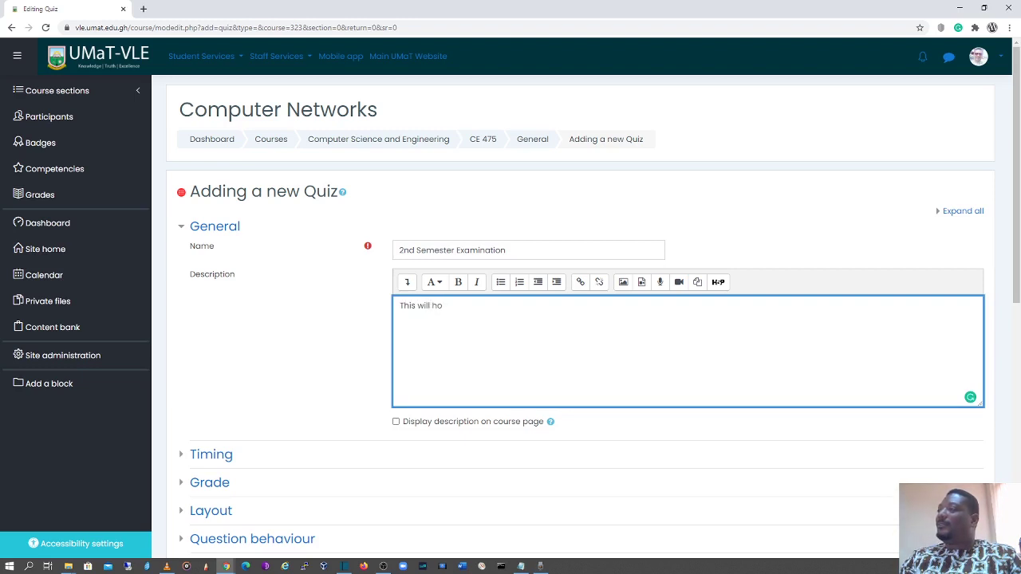
pyautogui.write('pd the ')
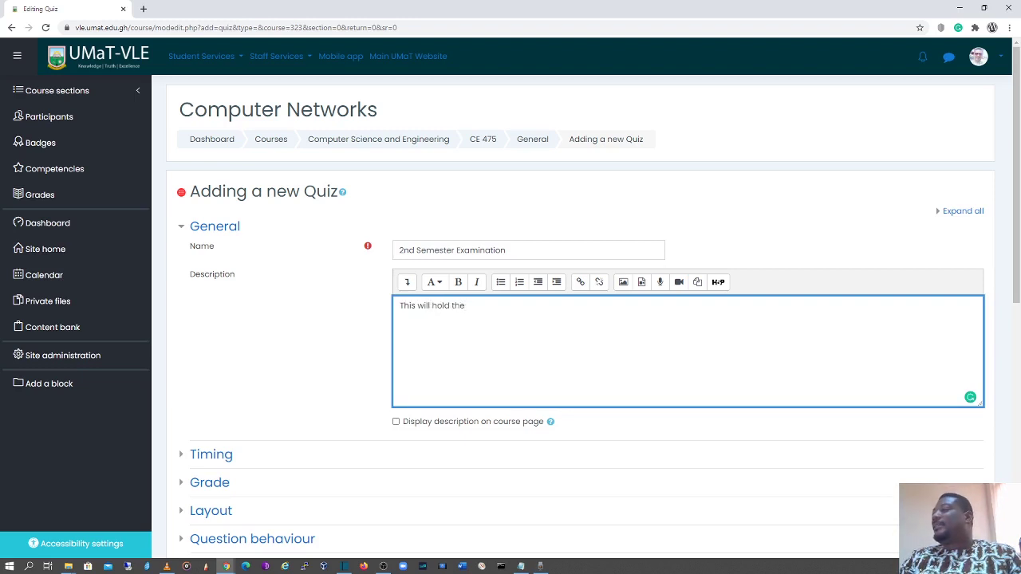
pyautogui.write('second')
pyautogui.press('BackSpace')
pyautogui.press('BackSpace')
pyautogui.press('BackSpace')
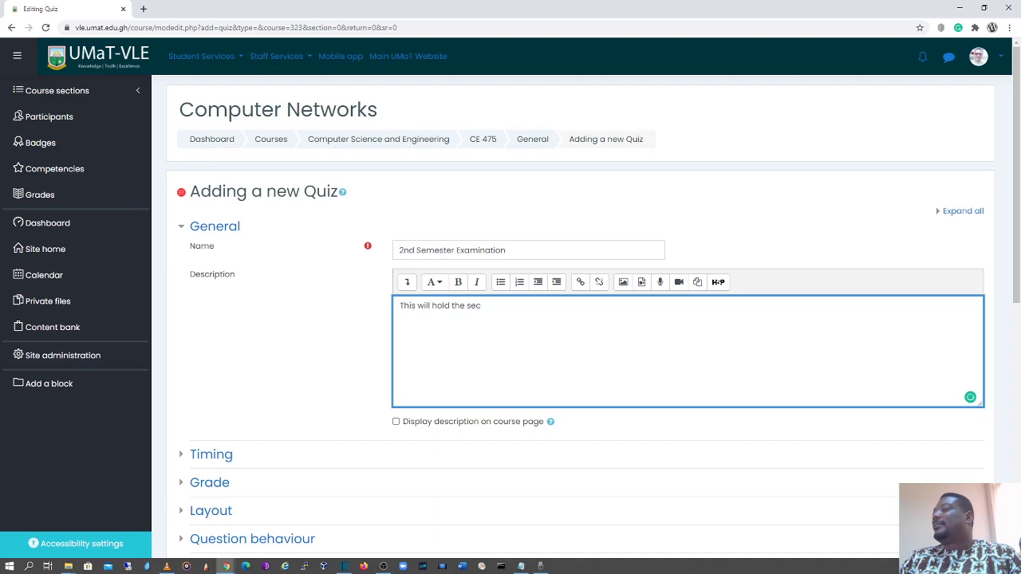
pyautogui.write('ond semse')
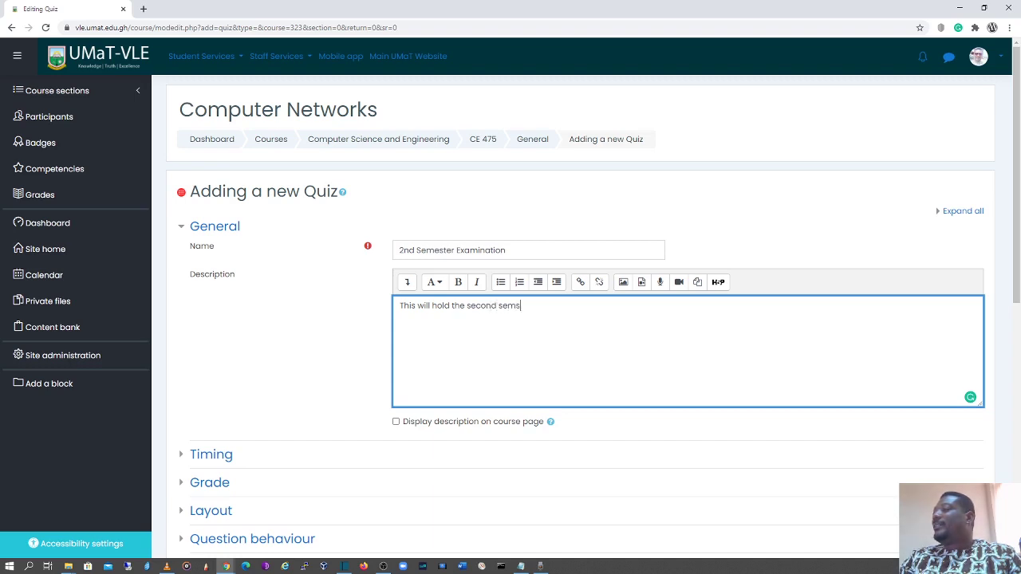
pyautogui.press('BackSpace')
pyautogui.press('BackSpace')
pyautogui.write('ester')
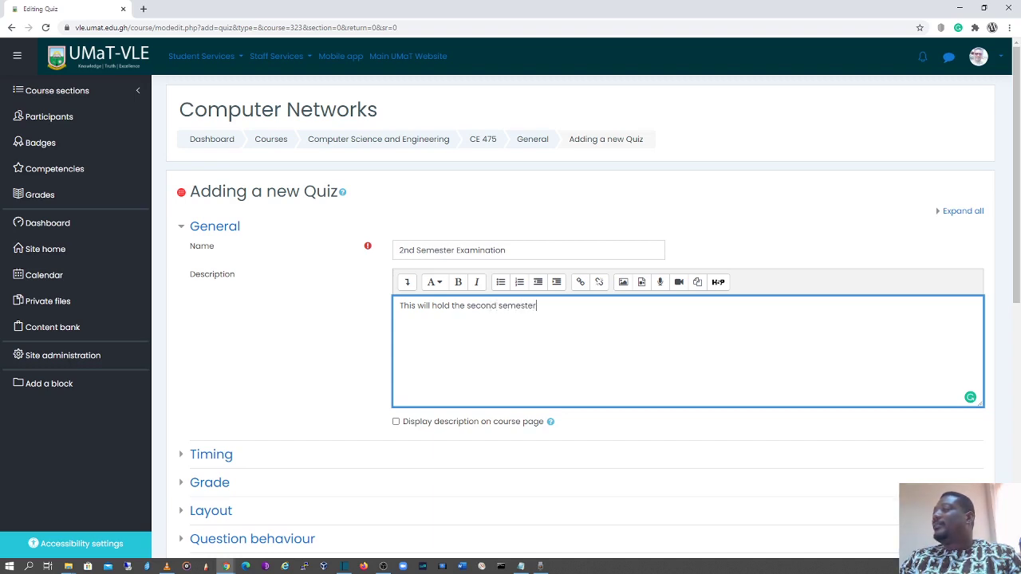
pyautogui.write(' examina')
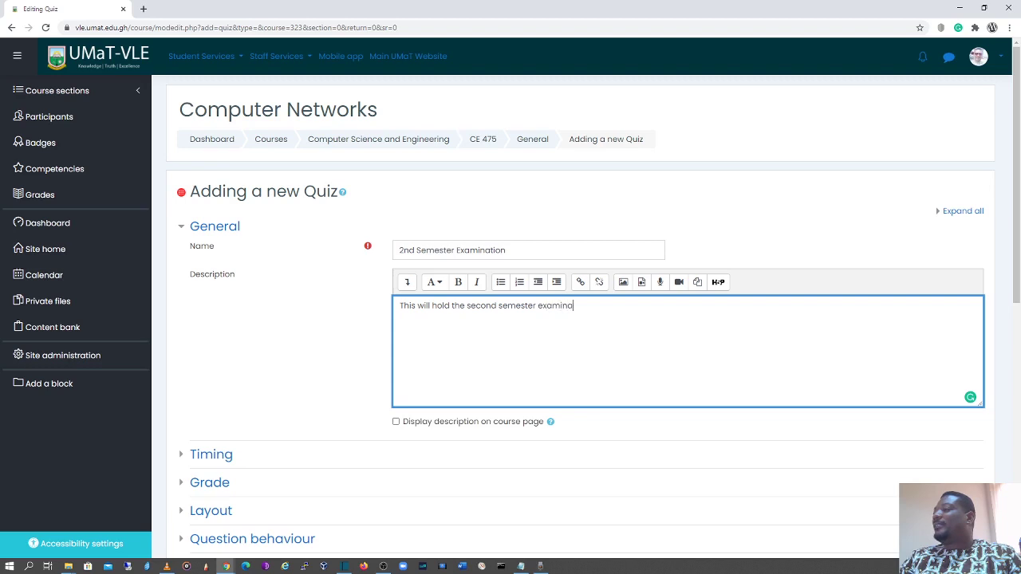
pyautogui.write('tion for the ')
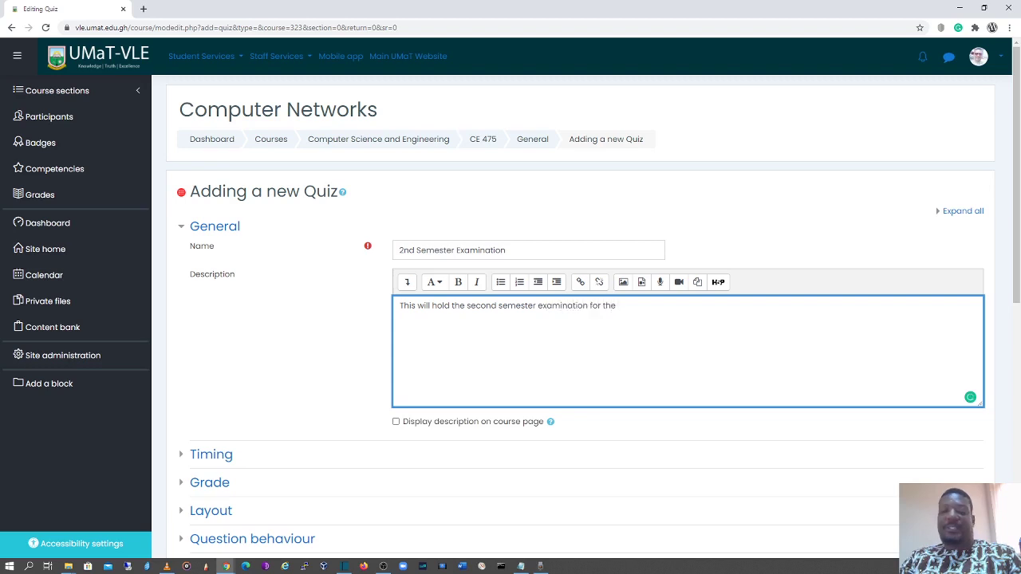
pyautogui.write('2019/')
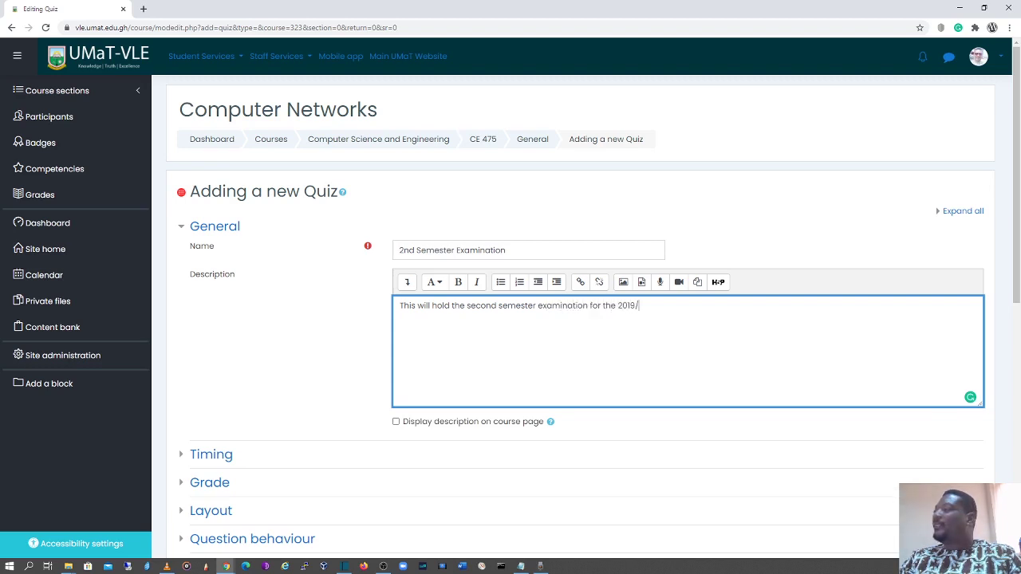
pyautogui.write('202')
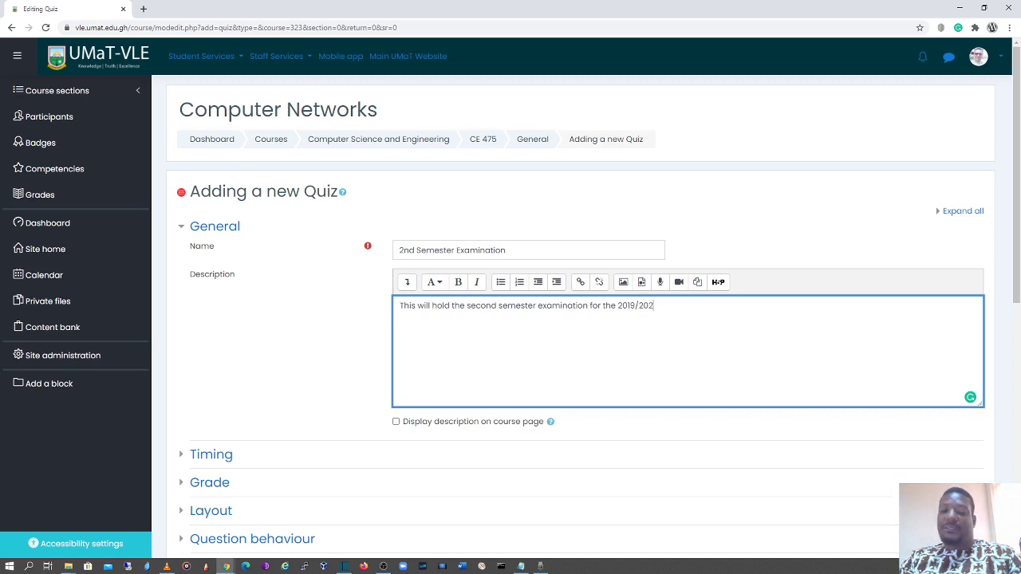
pyautogui.write('0 Aca')
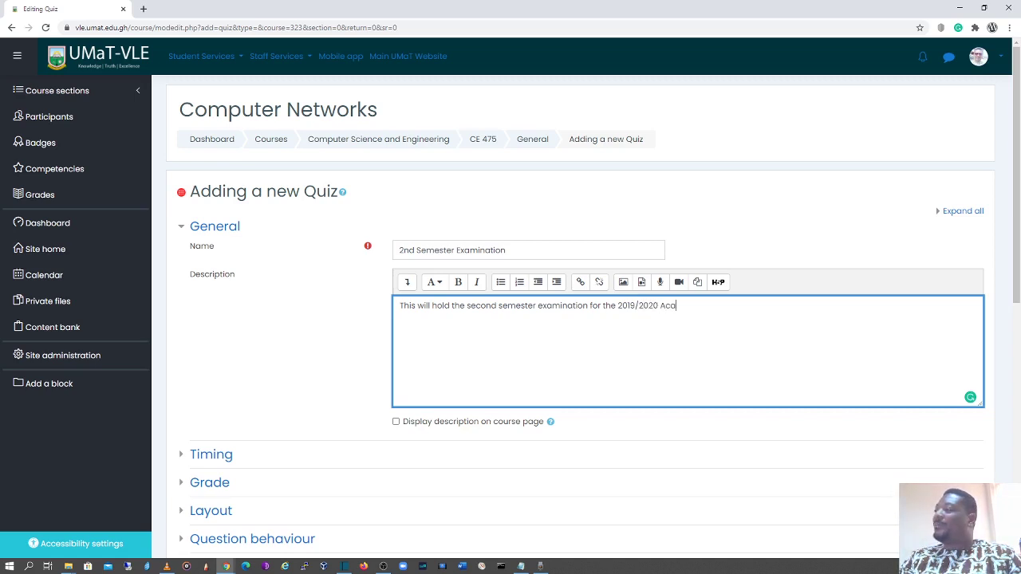
pyautogui.write('dme')
pyautogui.press('BackSpace')
pyautogui.write('emic ')
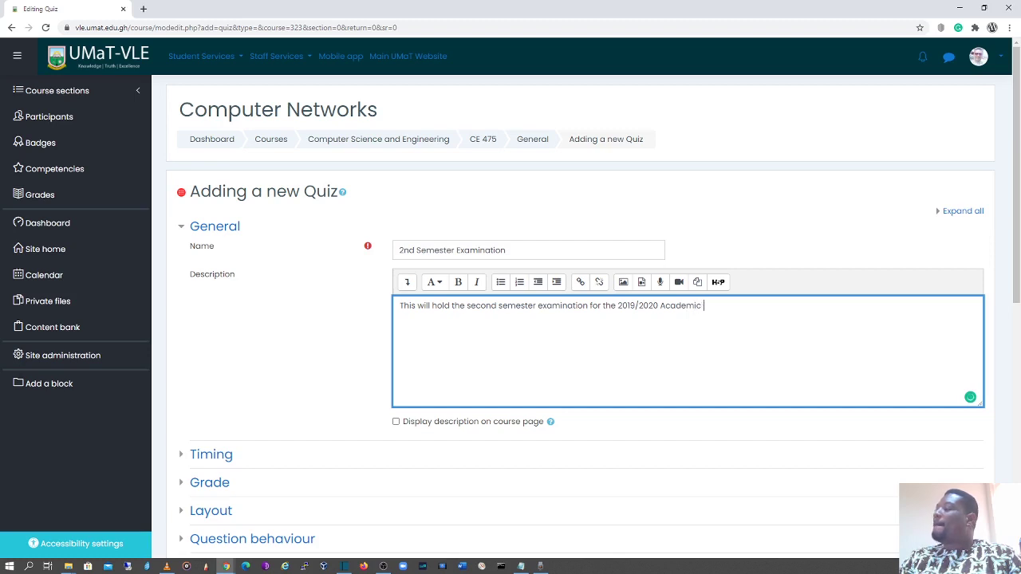
pyautogui.write('Year.')
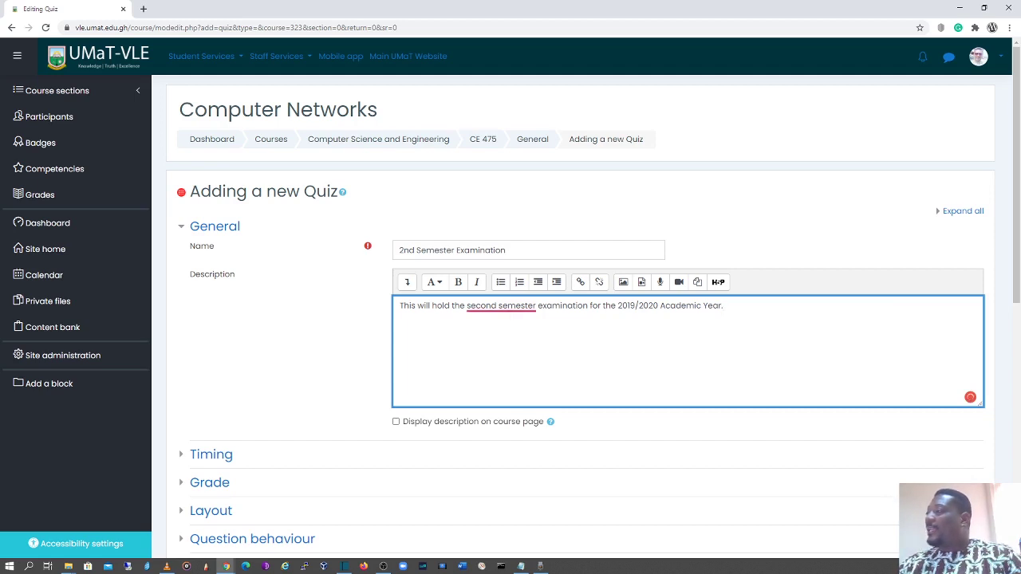
pyautogui.click(495, 324)
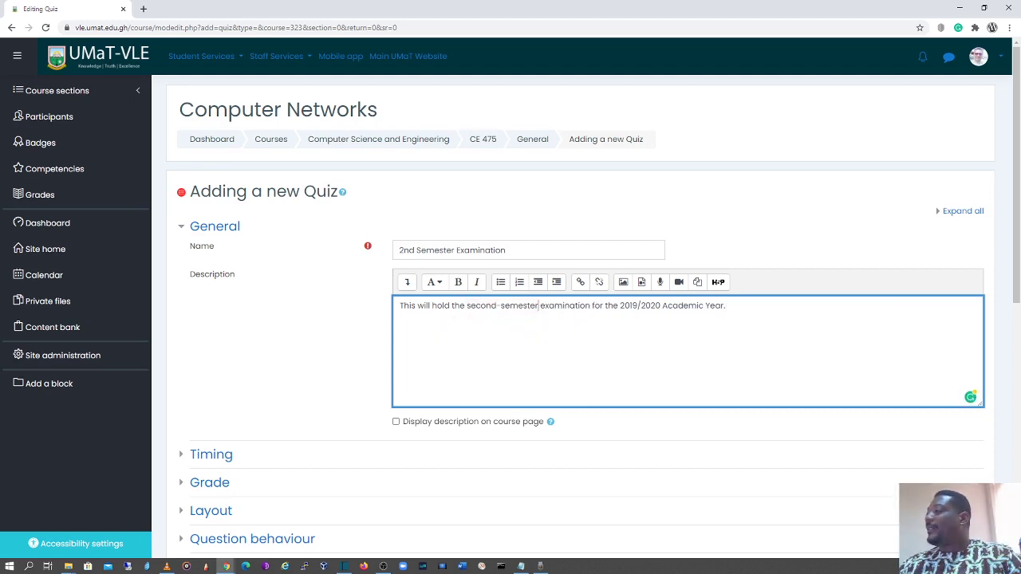
pyautogui.click(473, 428)
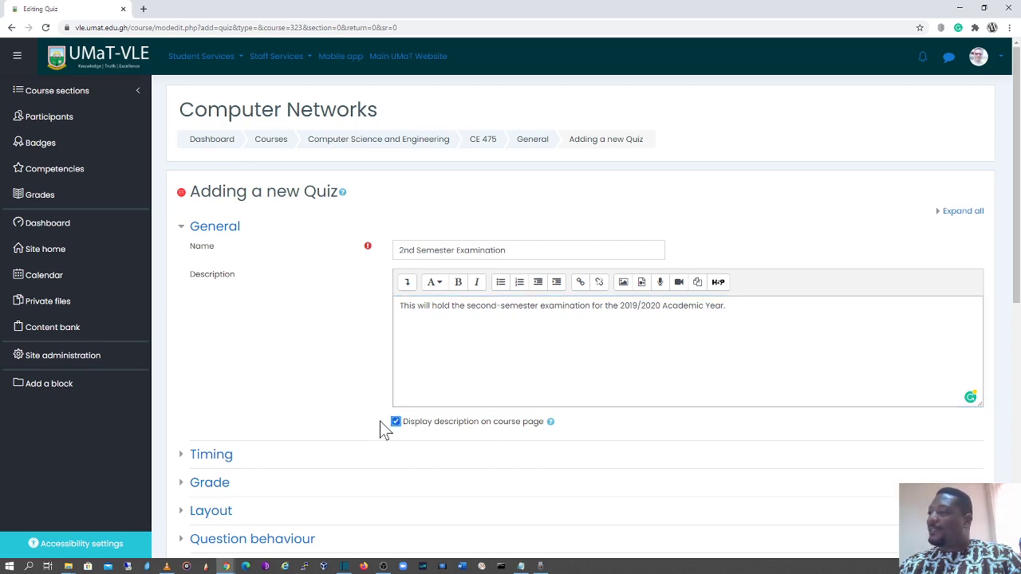
# Enable both the opening and the closing date in the quiz's timing settings
pyautogui.scroll(-2, 381, 425)
pyautogui.click(233, 349)
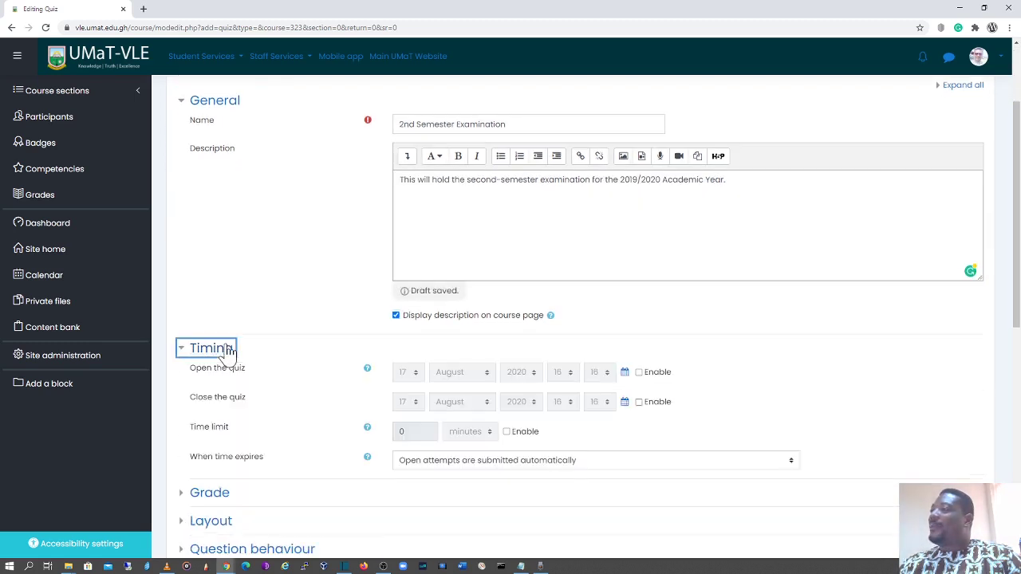
pyautogui.scroll(-2, 369, 341)
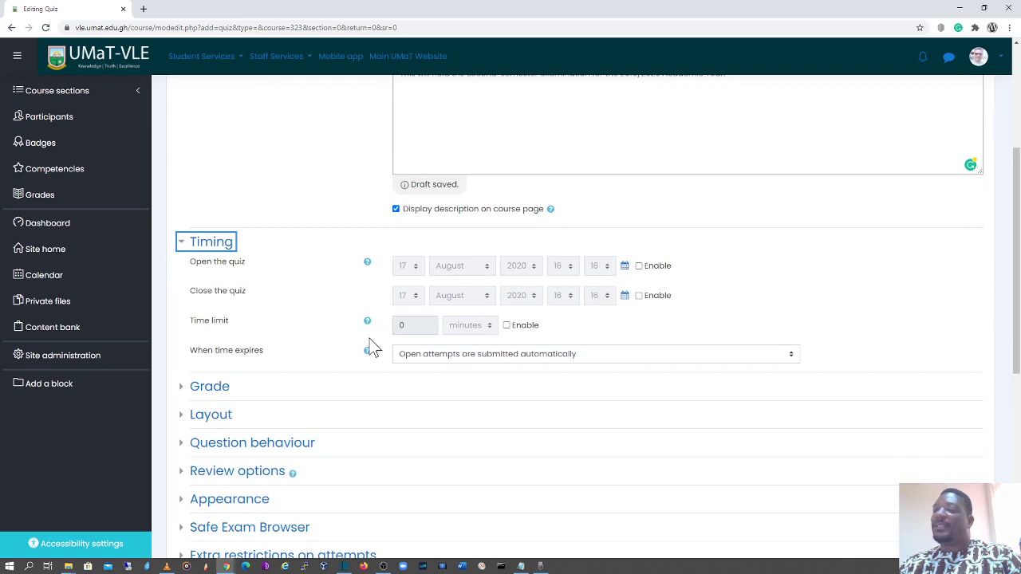
pyautogui.click(640, 268)
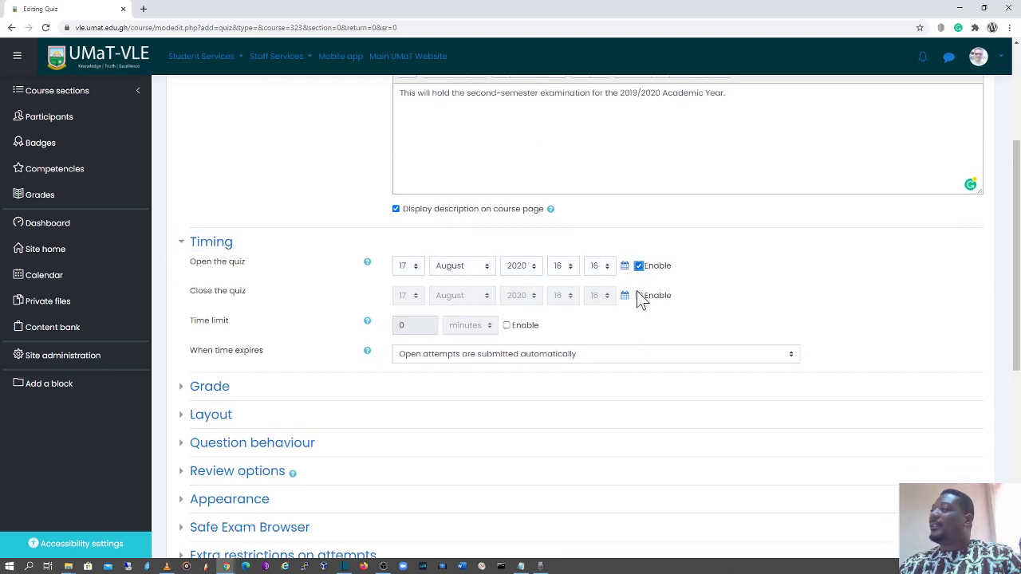
pyautogui.click(640, 297)
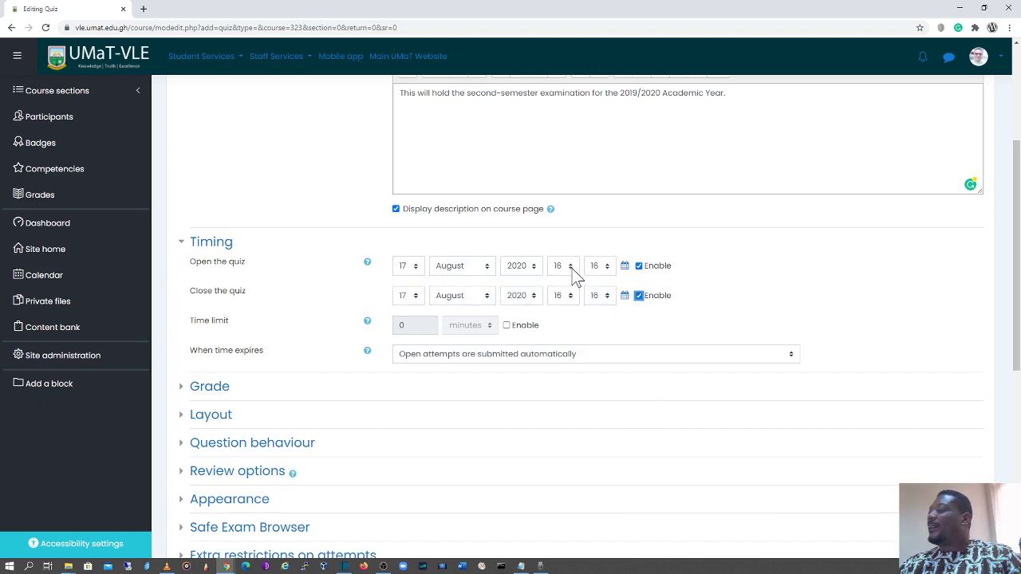
# Set the quiz's opening time to 17:00
pyautogui.click(567, 267)
pyautogui.scroll(-2, 576, 450)
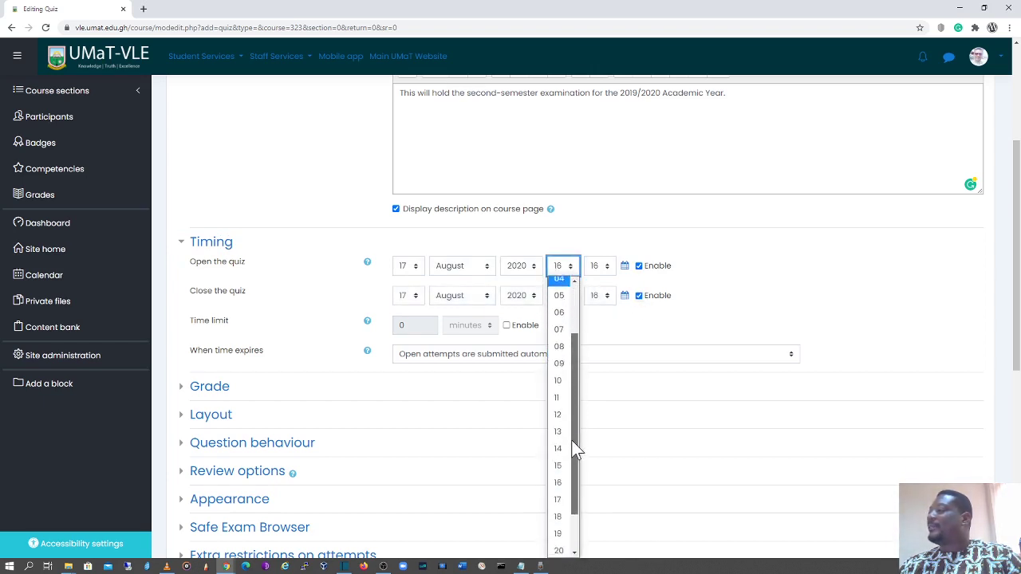
pyautogui.click(566, 465)
pyautogui.click(604, 271)
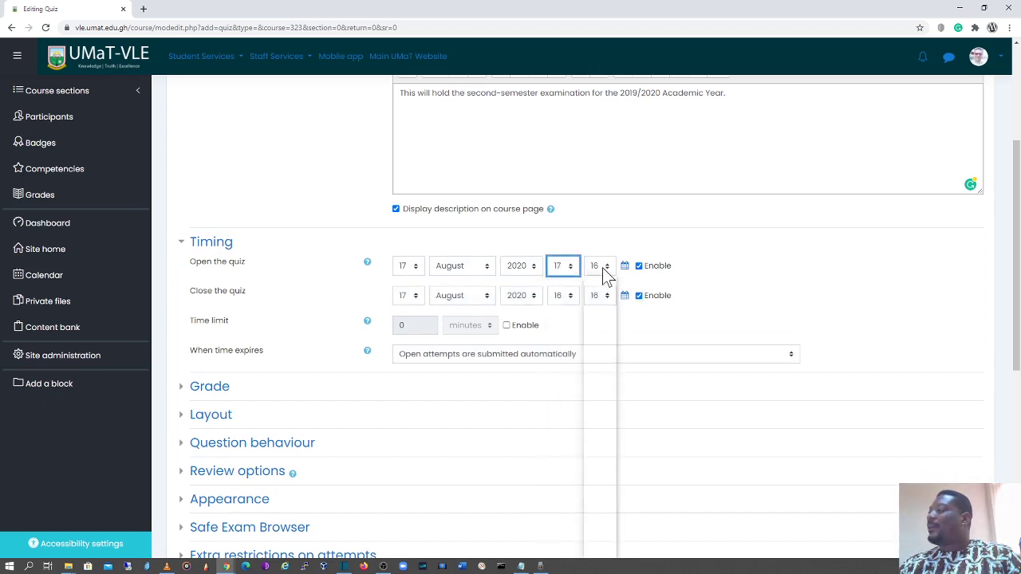
pyautogui.scroll(-4, 600, 438)
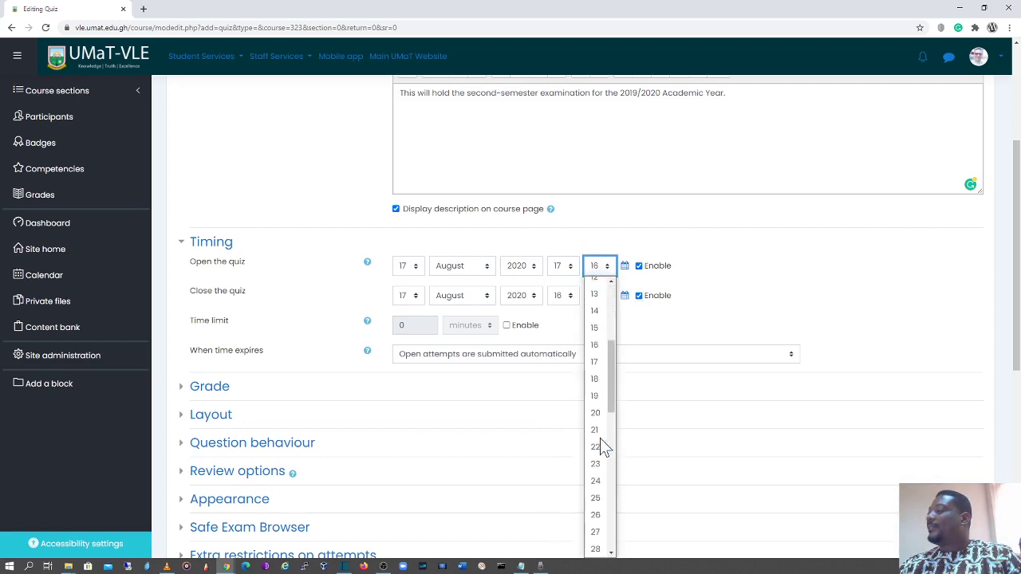
pyautogui.scroll(-10, 600, 443)
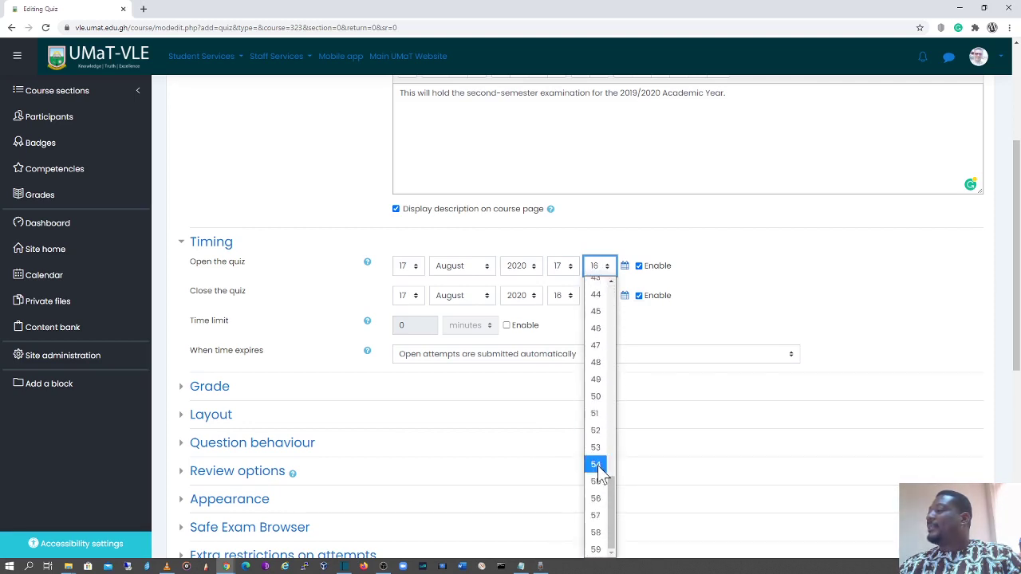
pyautogui.scroll(14, 599, 470)
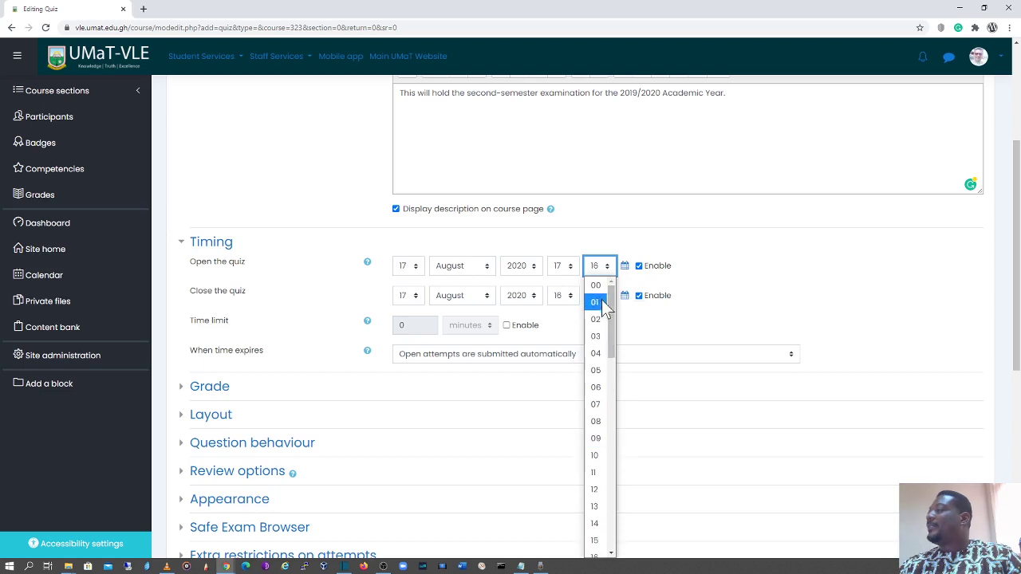
pyautogui.click(596, 285)
# Set the quiz's closing time to 18:00
pyautogui.click(562, 297)
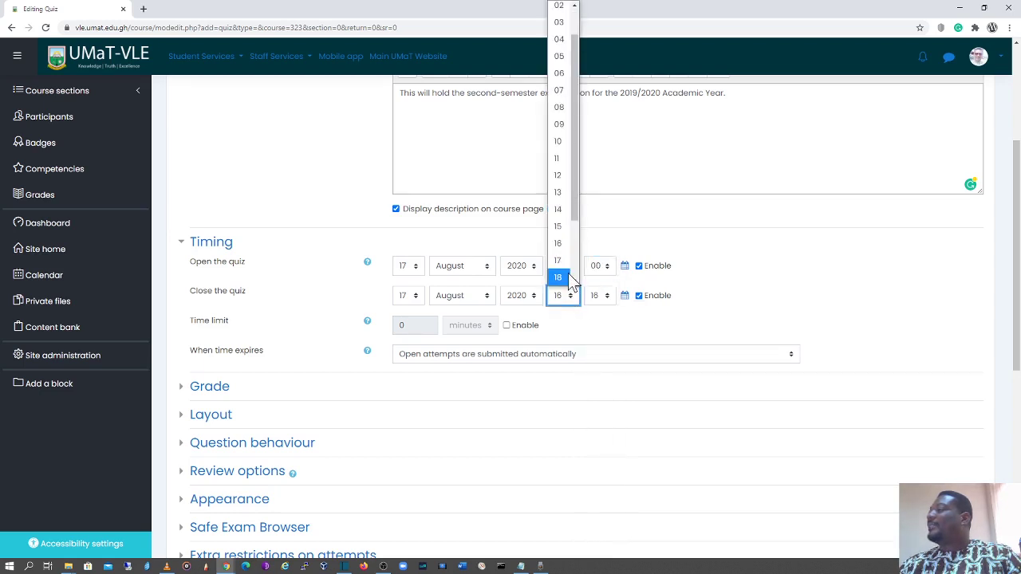
pyautogui.click(568, 278)
pyautogui.click(597, 298)
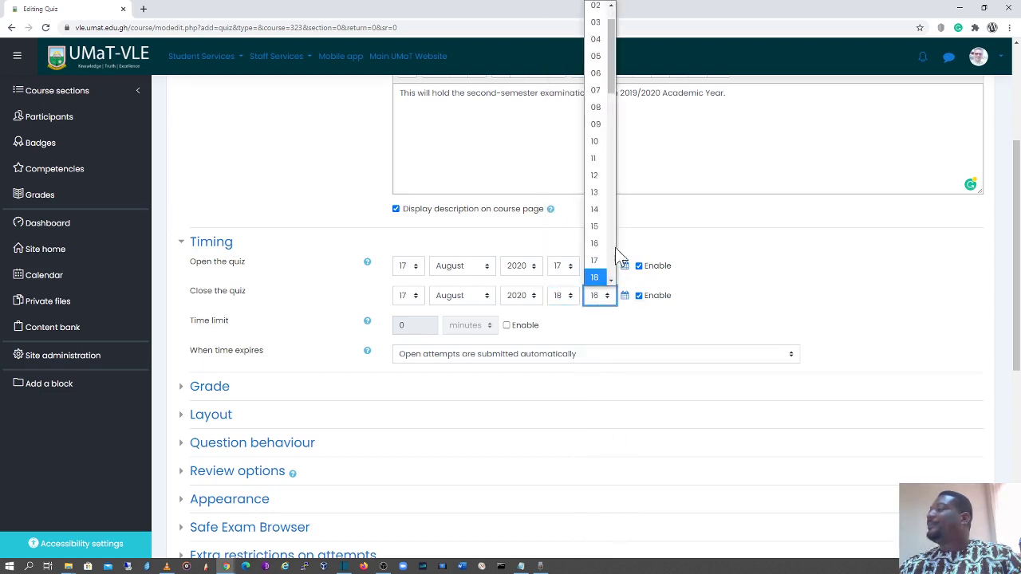
pyautogui.scroll(1, 608, 239)
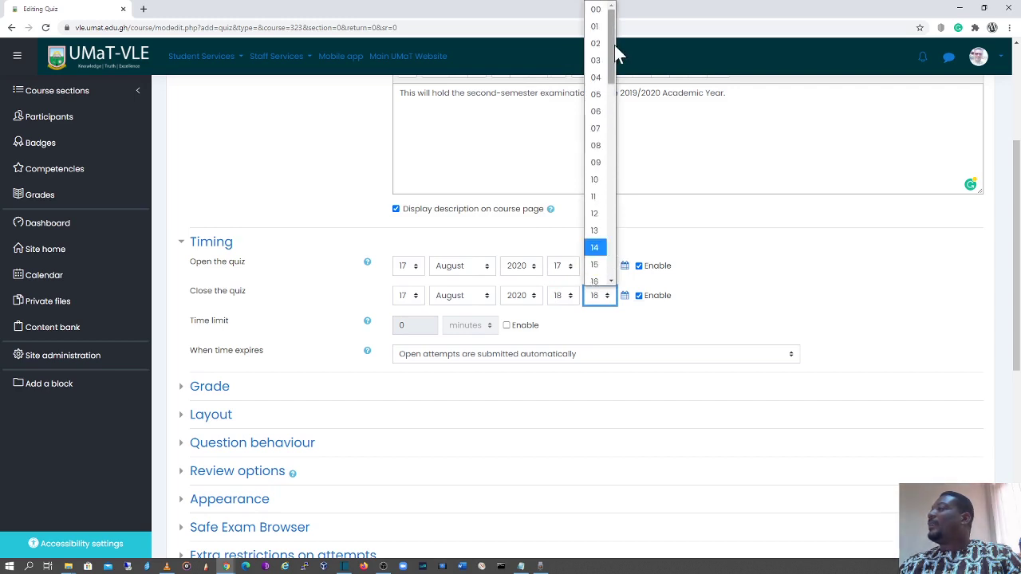
pyautogui.click(596, 10)
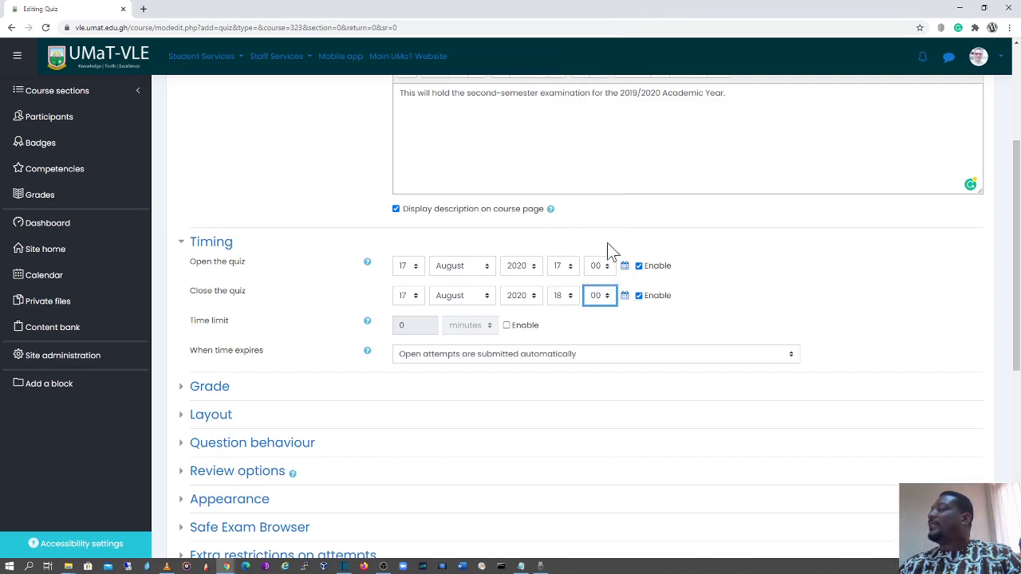
# Enable the quiz's time limit and set it to 50 minutes
pyautogui.click(506, 325)
pyautogui.click(408, 325)
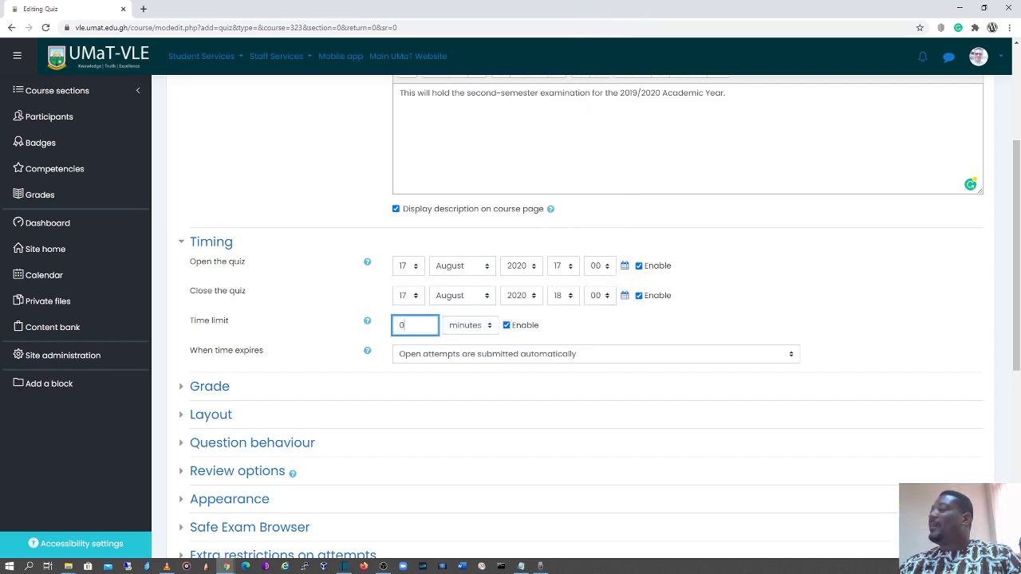
pyautogui.moveTo(409, 326); pyautogui.dragTo(385, 329)
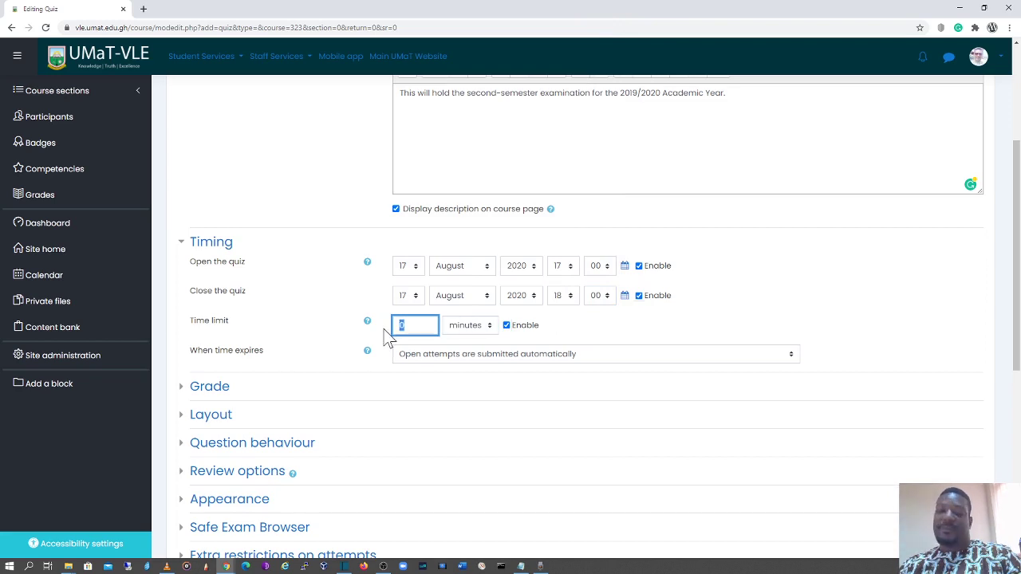
pyautogui.write('5')
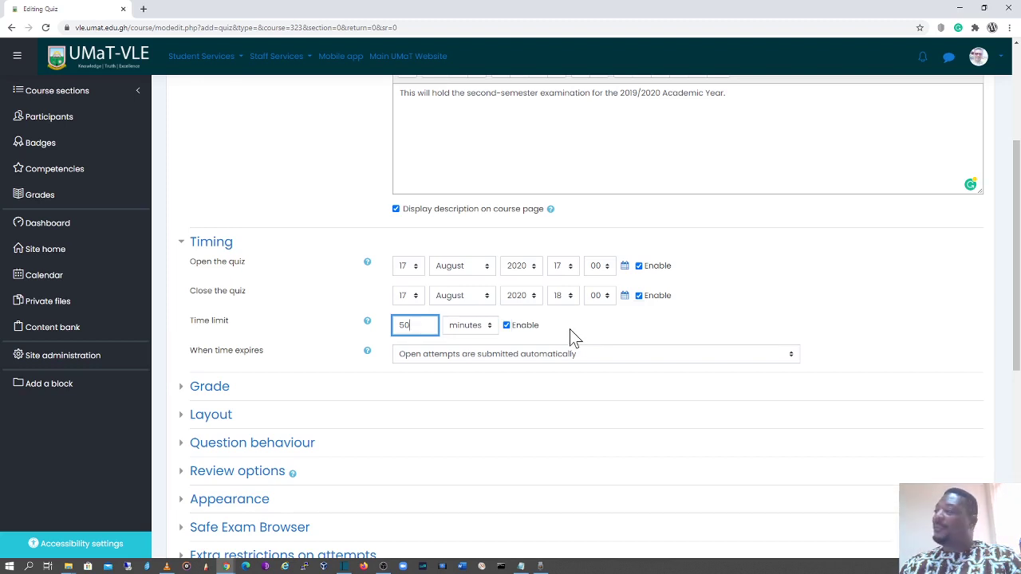
# Assign the quiz to the Semester Examination grade category
pyautogui.scroll(-1, 577, 324)
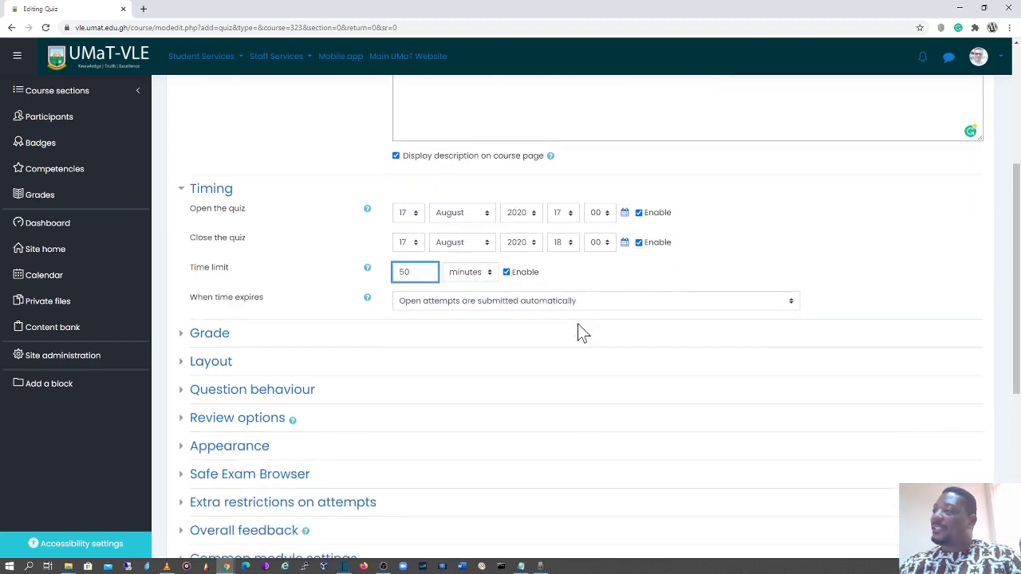
pyautogui.scroll(-1, 577, 323)
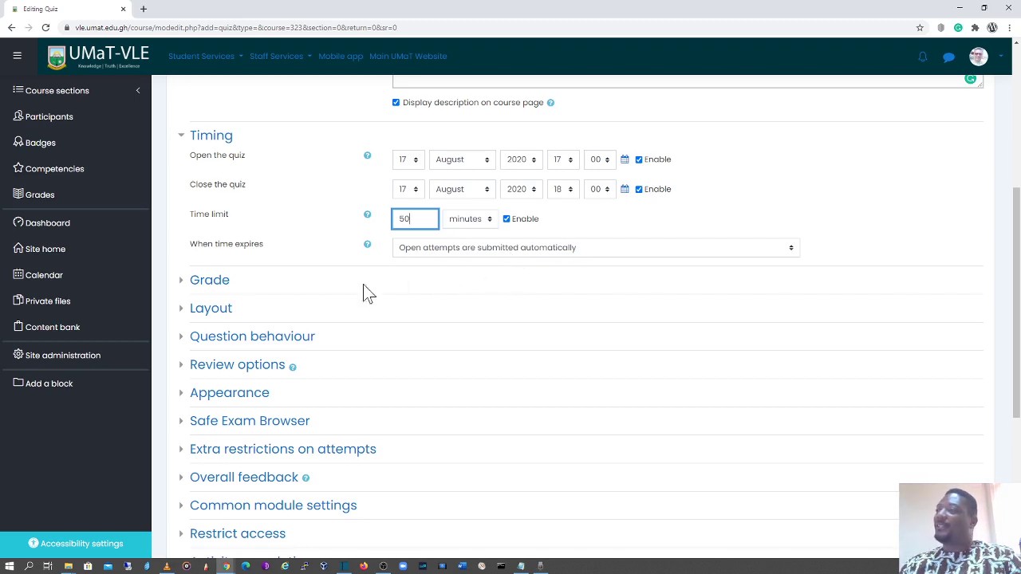
pyautogui.click(218, 288)
pyautogui.scroll(-1, 447, 279)
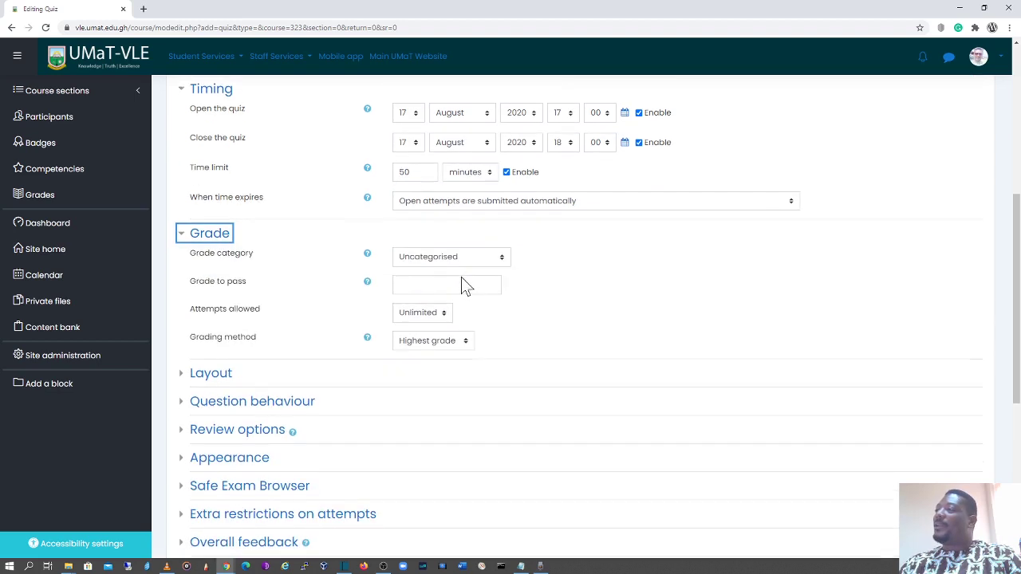
pyautogui.click(470, 252)
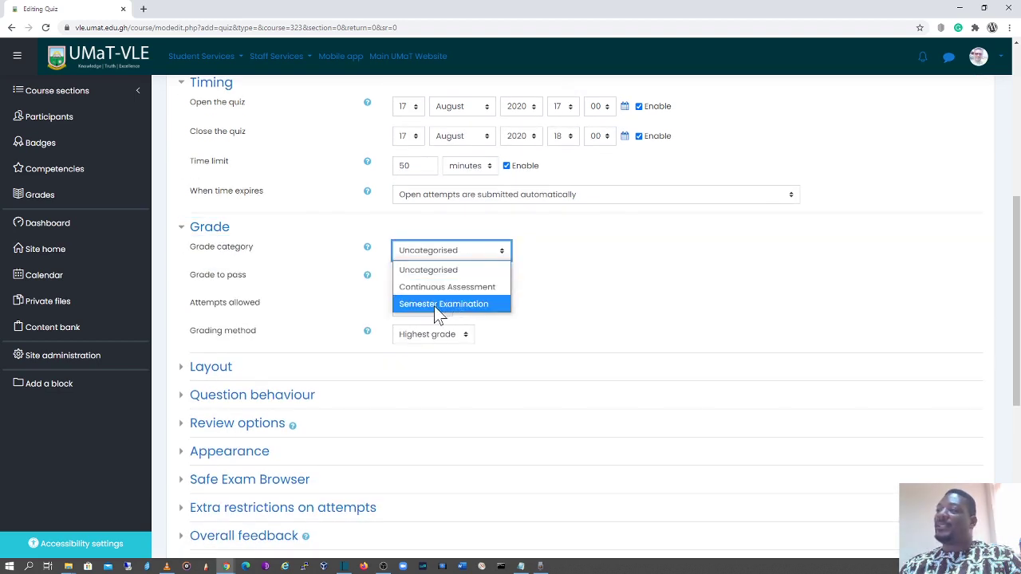
pyautogui.click(437, 307)
# Limit the number of attempts allowed on the quiz to 1
pyautogui.click(447, 278)
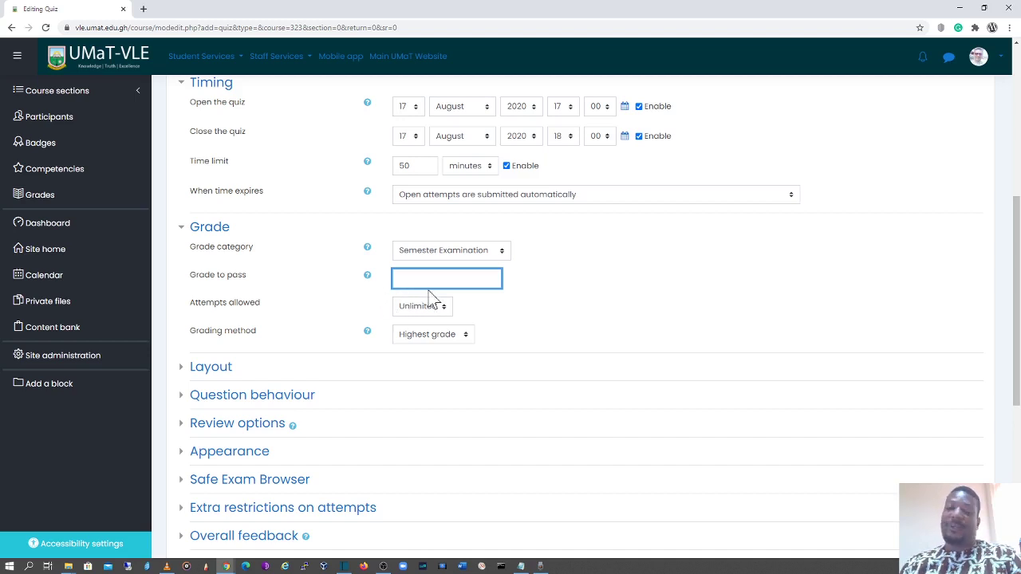
pyautogui.scroll(-2, 479, 303)
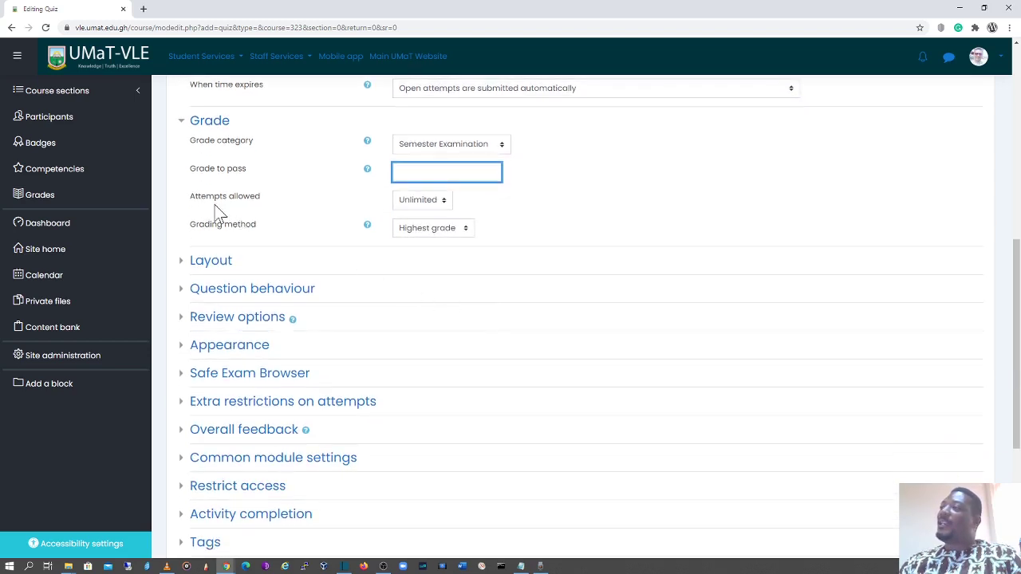
pyautogui.click(433, 207)
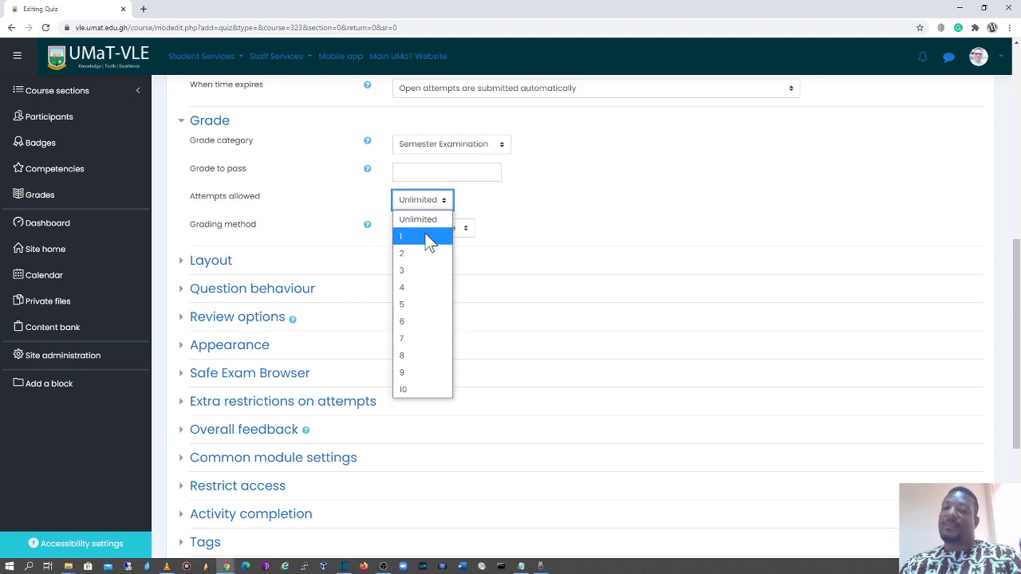
pyautogui.click(429, 239)
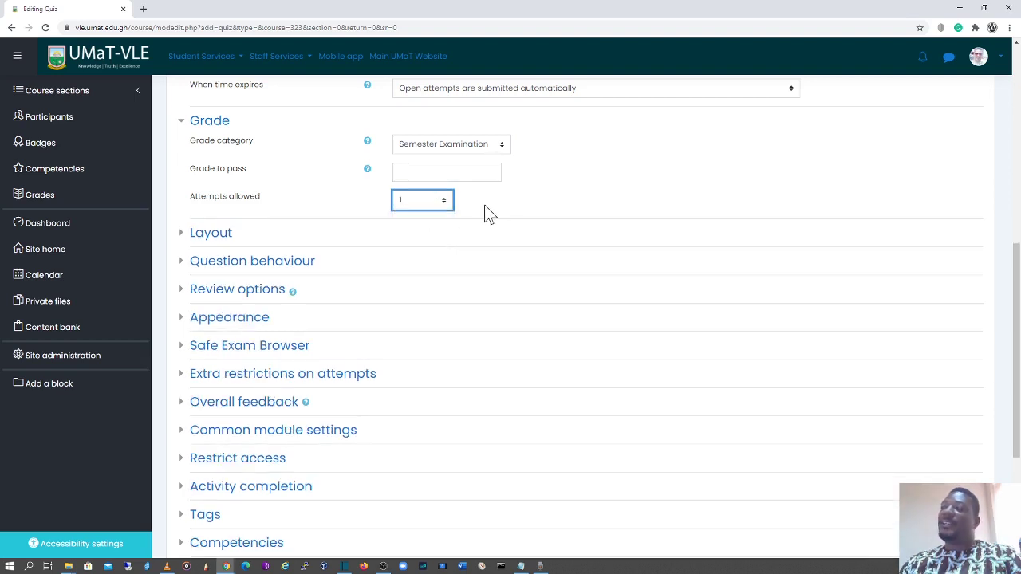
pyautogui.click(444, 201)
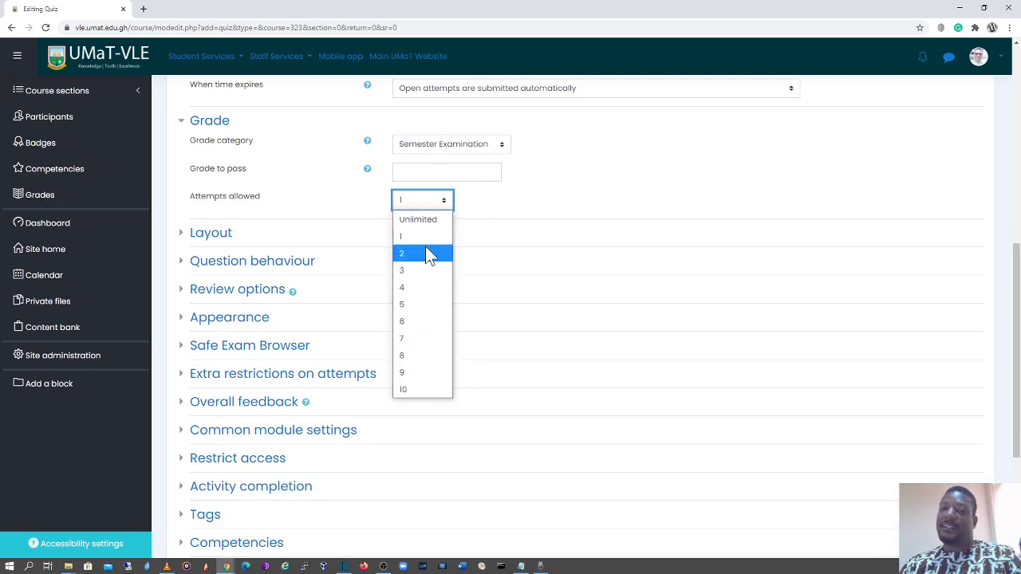
pyautogui.click(529, 212)
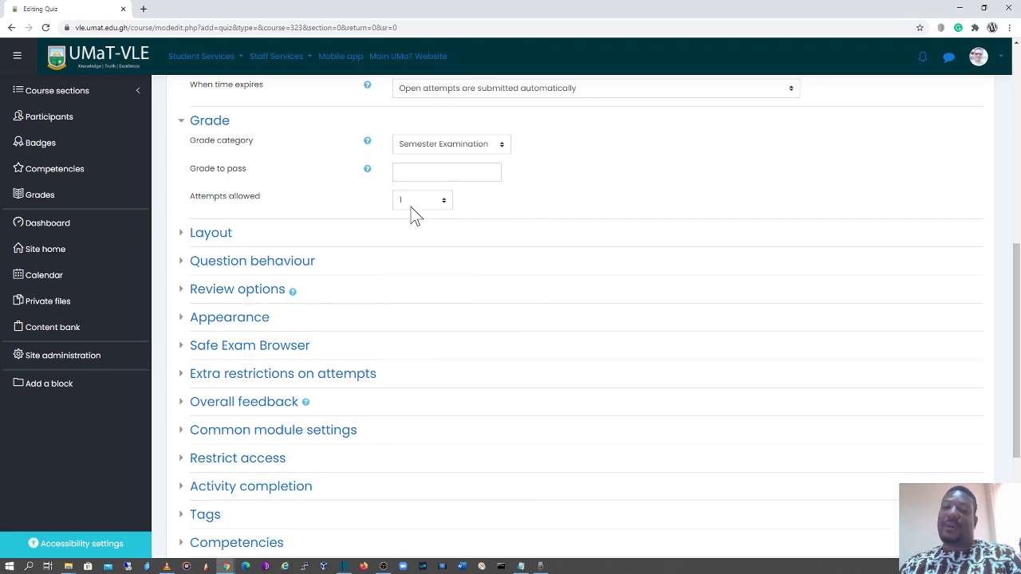
# Examine the quiz's page layout setting and its question behaviour settings
pyautogui.click(228, 240)
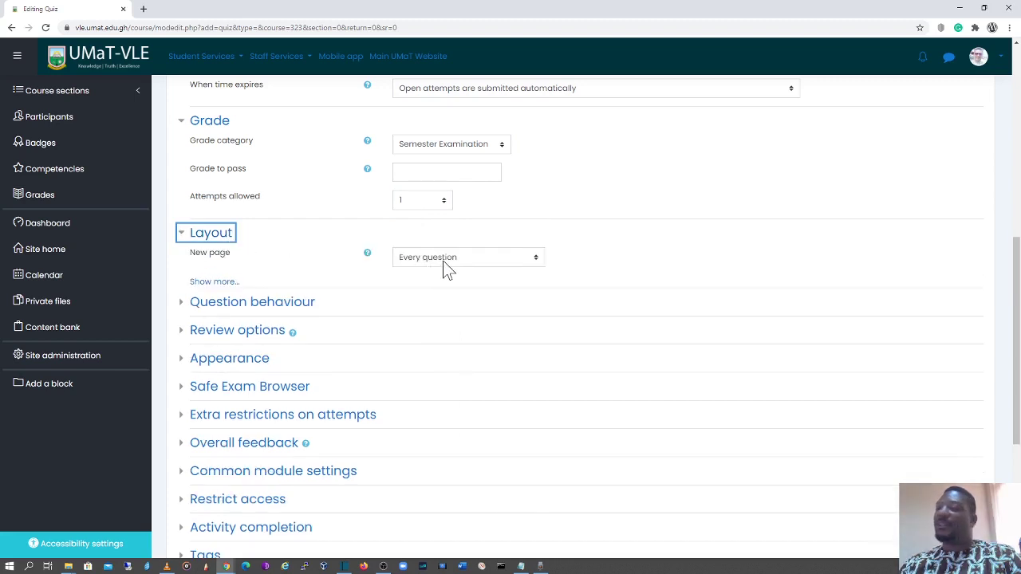
pyautogui.click(227, 243)
pyautogui.click(245, 270)
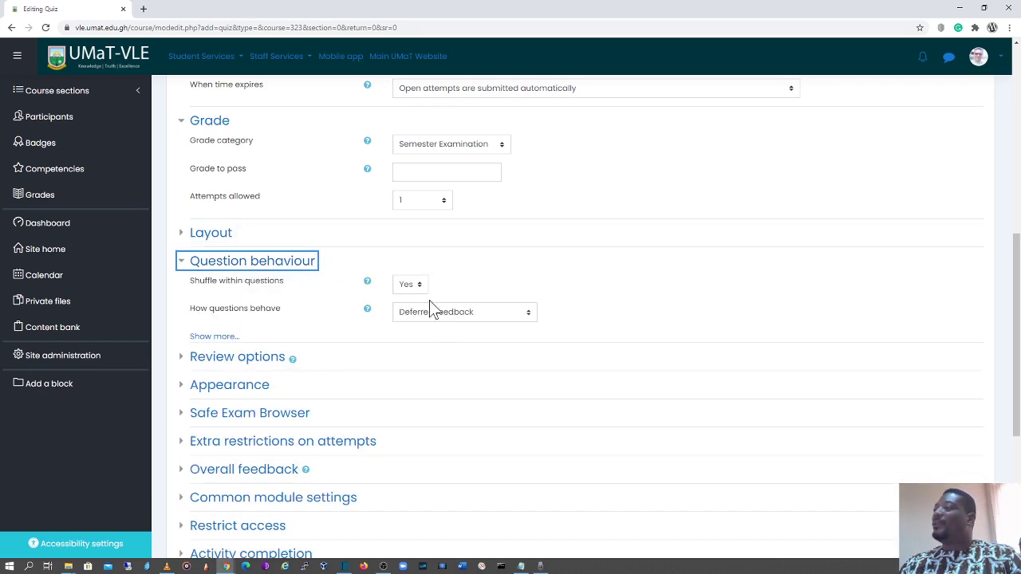
# Turn off The attempt, Marks and Overall feedback in the review options for immediately after the attempt
pyautogui.click(228, 363)
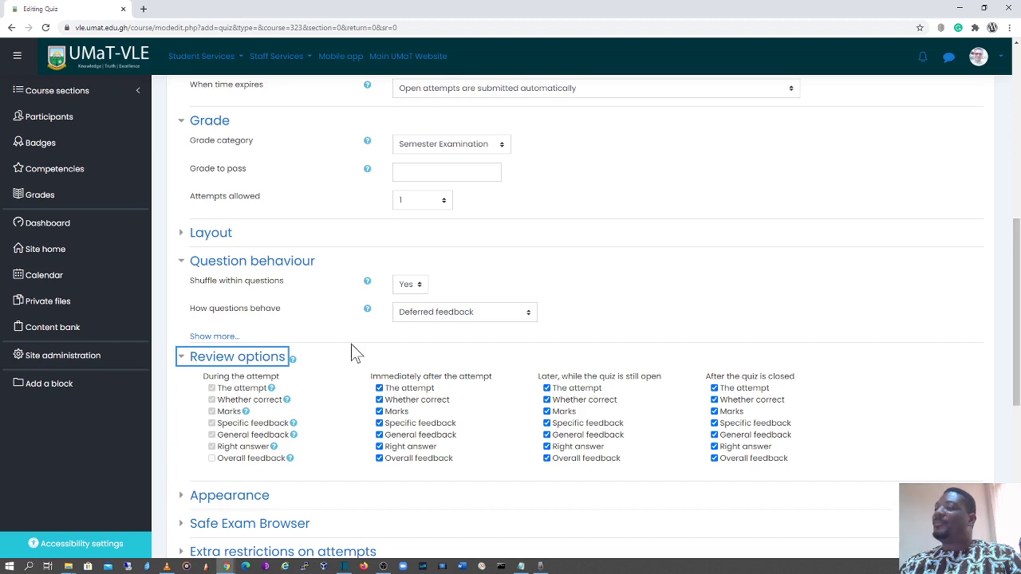
pyautogui.scroll(-1, 351, 353)
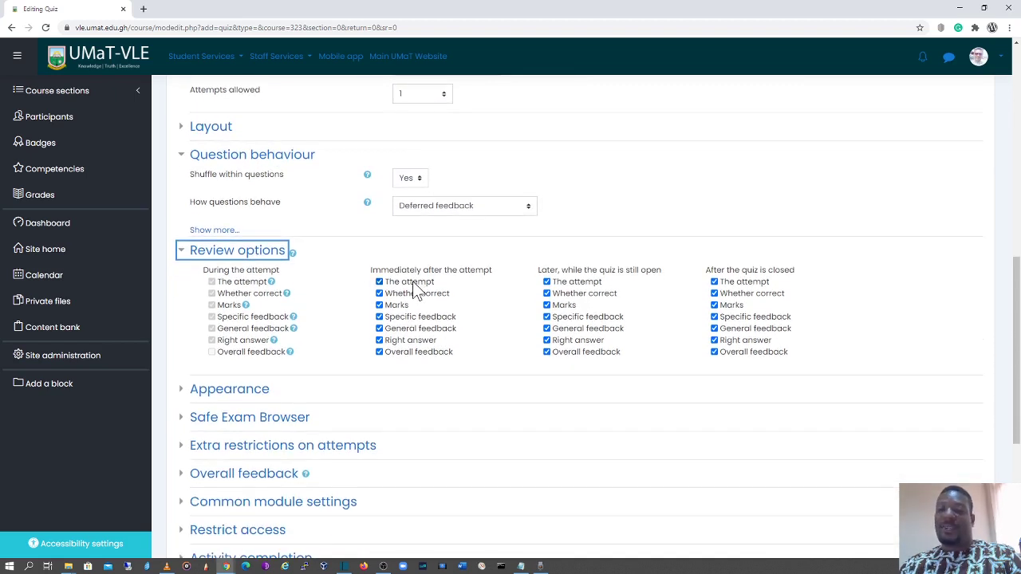
pyautogui.click(409, 283)
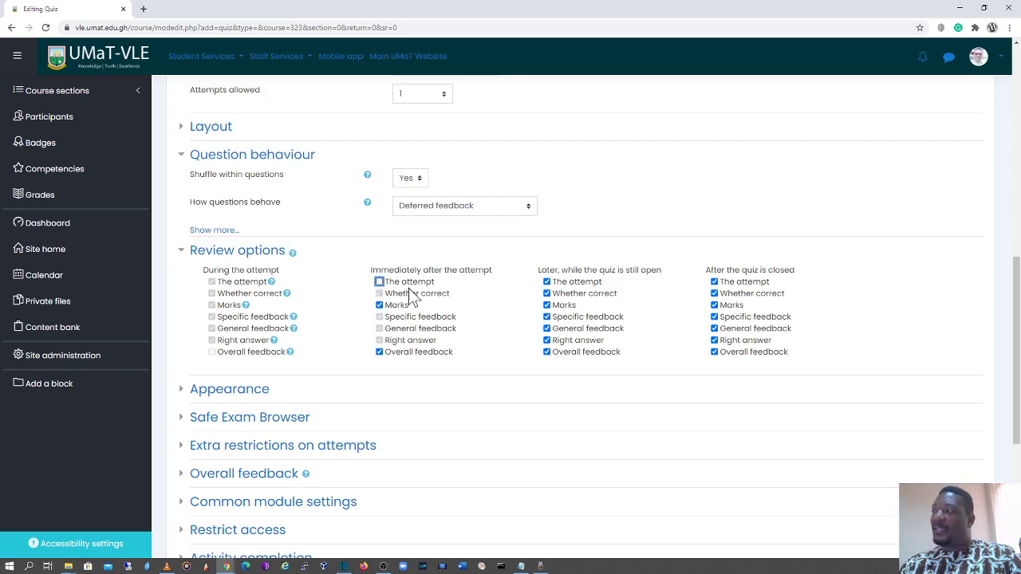
pyautogui.click(397, 306)
pyautogui.click(397, 352)
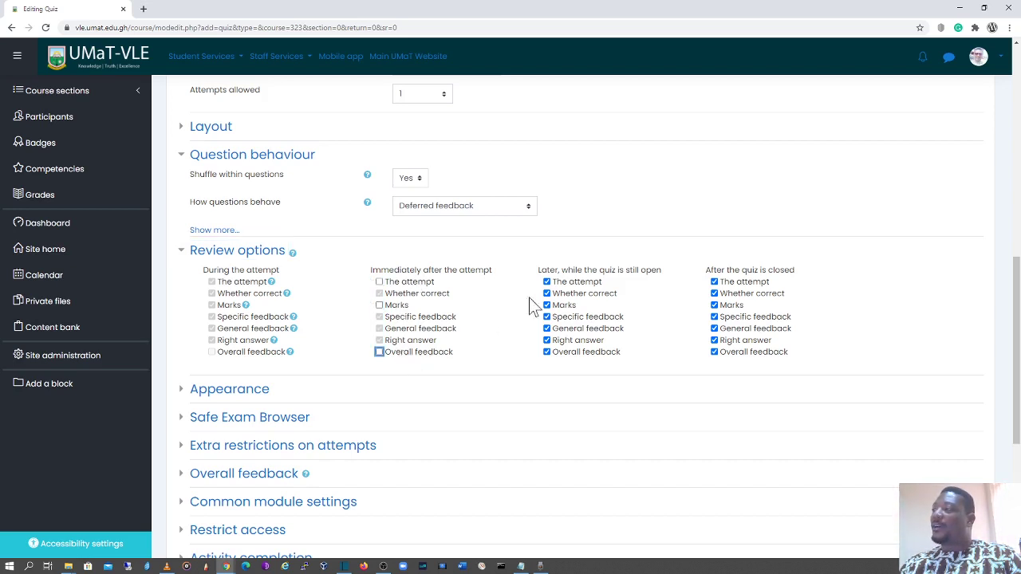
# Turn off The attempt, Marks and Overall feedback in the review options for the period while the quiz is still open
pyautogui.click(550, 283)
pyautogui.click(551, 306)
pyautogui.click(550, 306)
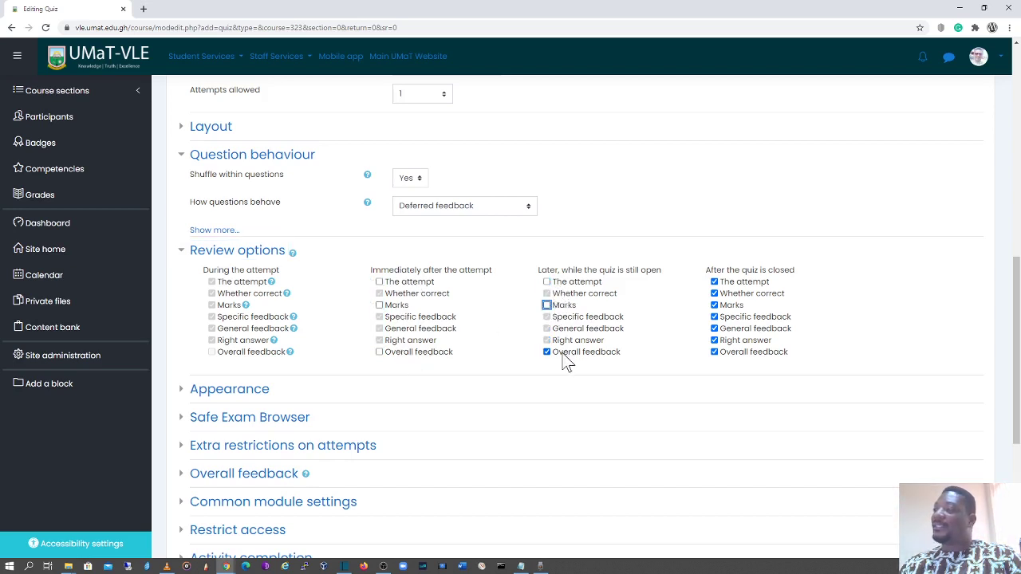
pyautogui.click(547, 352)
# Turn off The attempt, Marks and Overall feedback in the review options for after the quiz is closed
pyautogui.click(714, 282)
pyautogui.click(722, 306)
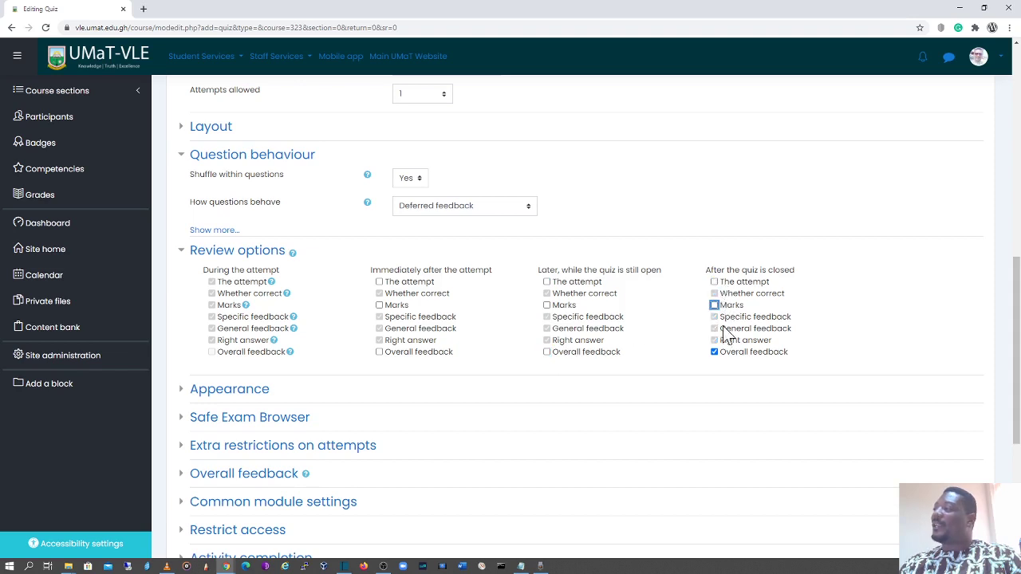
pyautogui.click(714, 353)
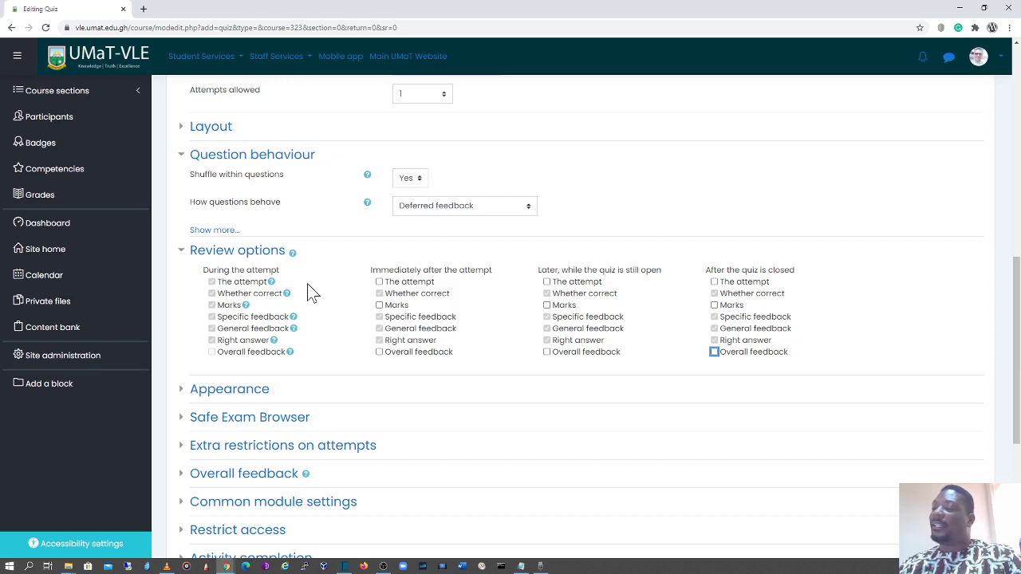
pyautogui.scroll(-2, 309, 284)
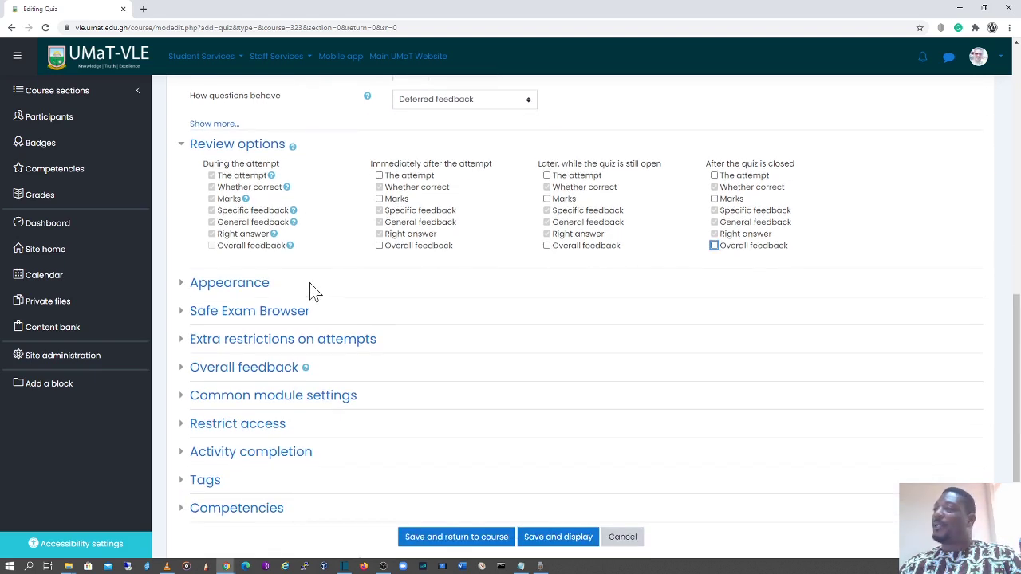
pyautogui.click(839, 208)
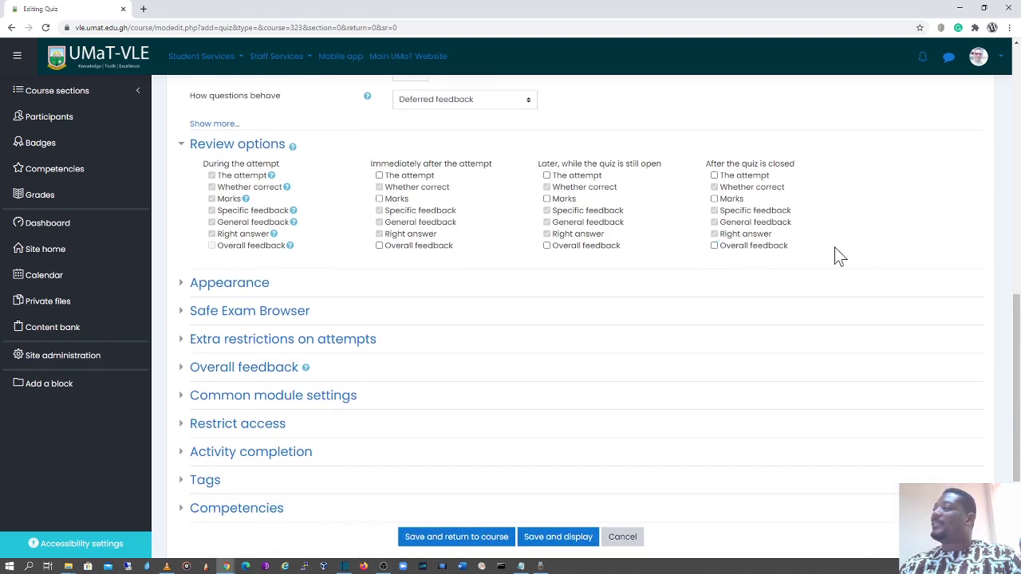
# Examine the quiz's appearance settings and the choices for requiring Safe Exam Browser
pyautogui.scroll(-1, 305, 271)
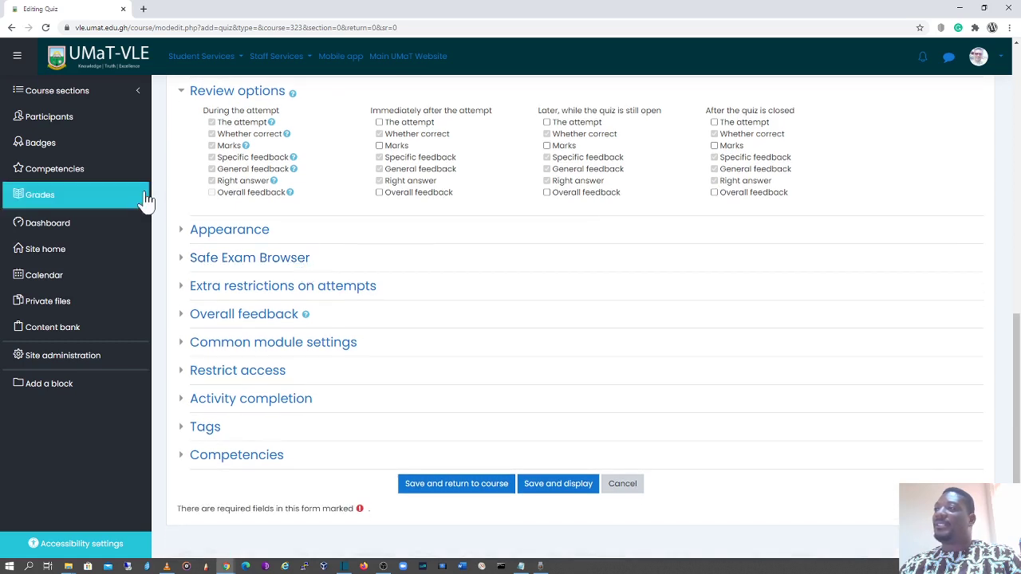
pyautogui.click(204, 230)
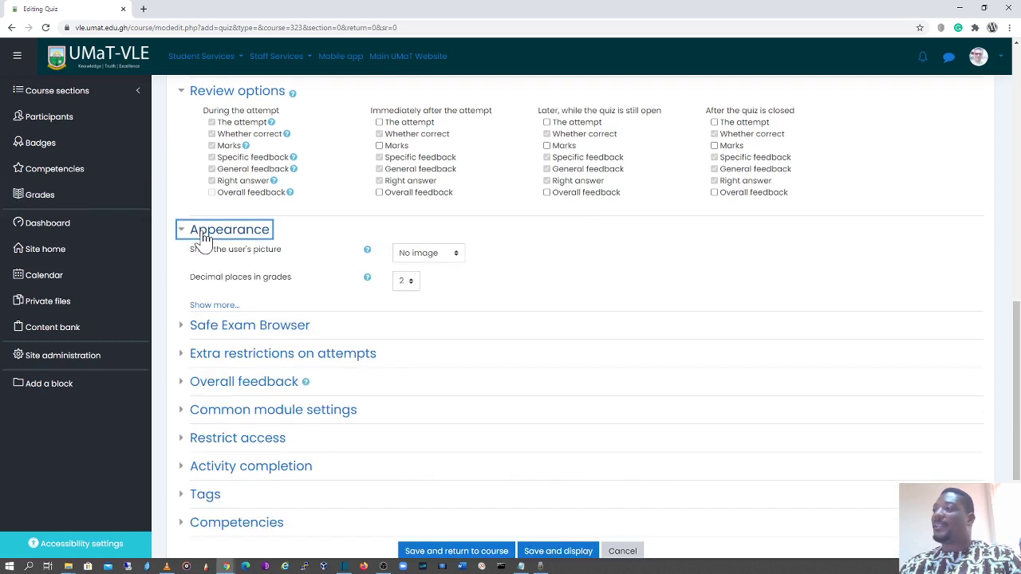
pyautogui.click(204, 236)
pyautogui.click(211, 266)
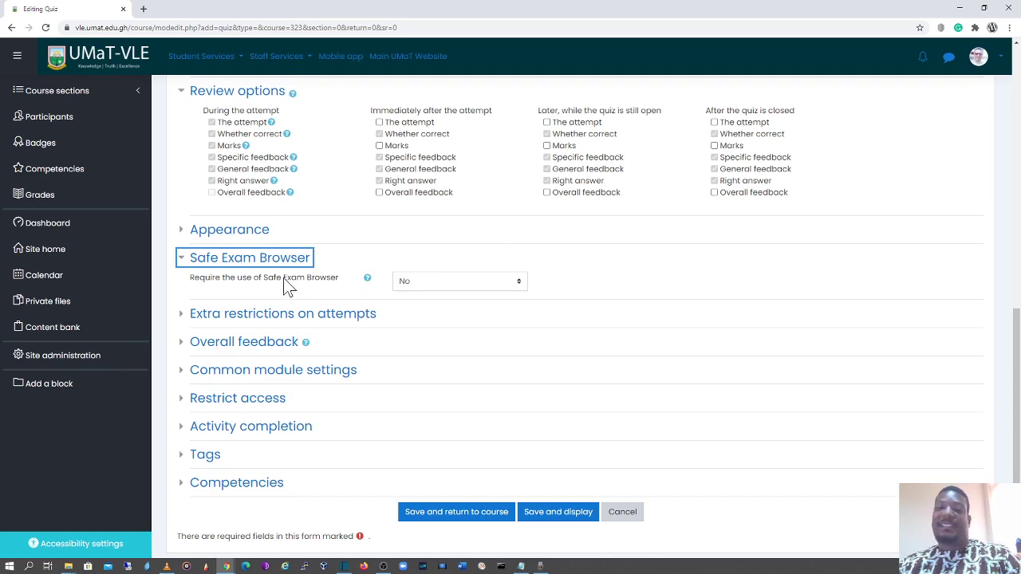
pyautogui.click(445, 281)
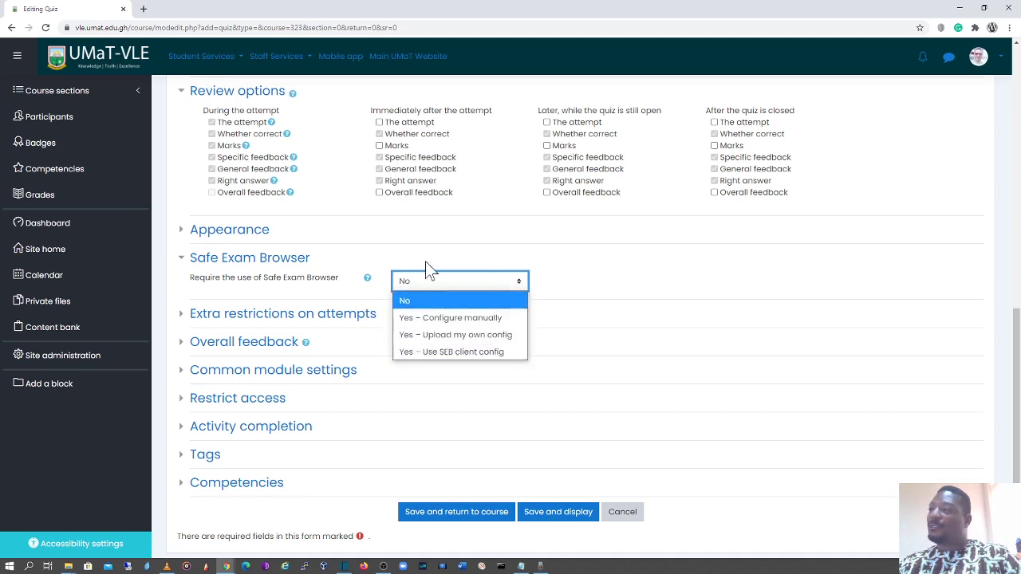
pyautogui.click(341, 270)
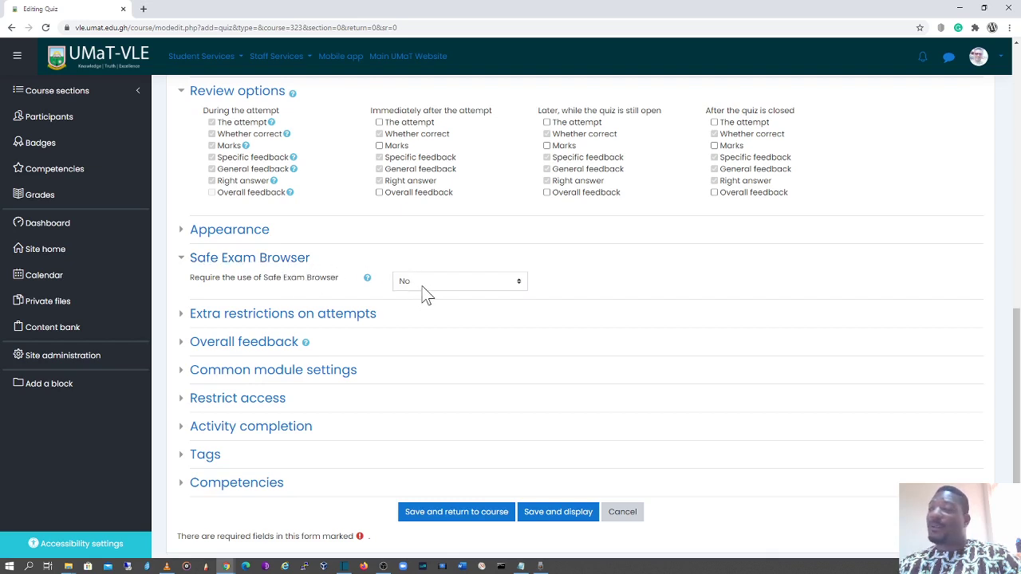
pyautogui.click(193, 266)
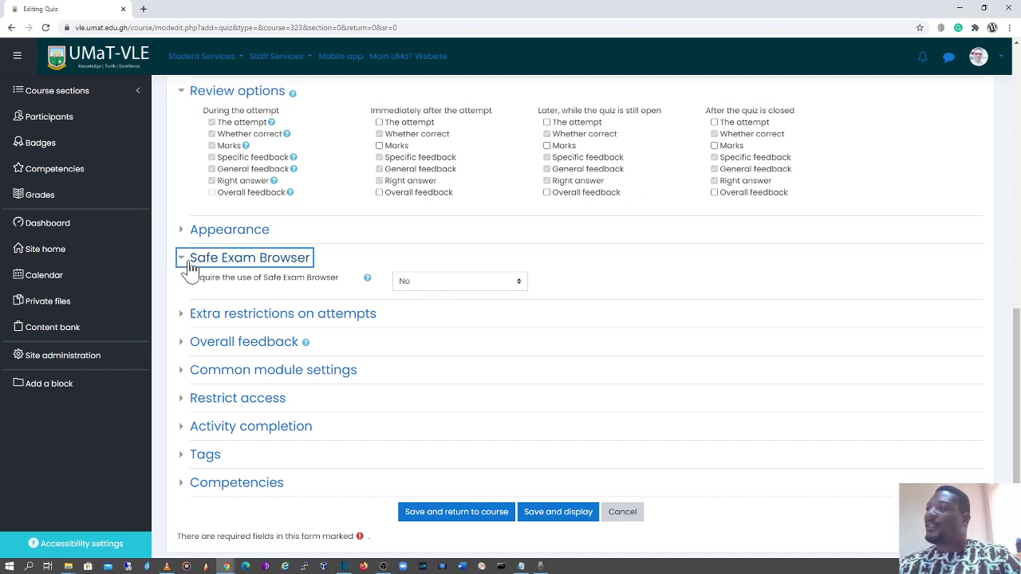
# Set browser security to "Full screen pop-up with some JavaScript security" in the extra attempt restrictions, and save the quiz, returning to the course
pyautogui.click(234, 292)
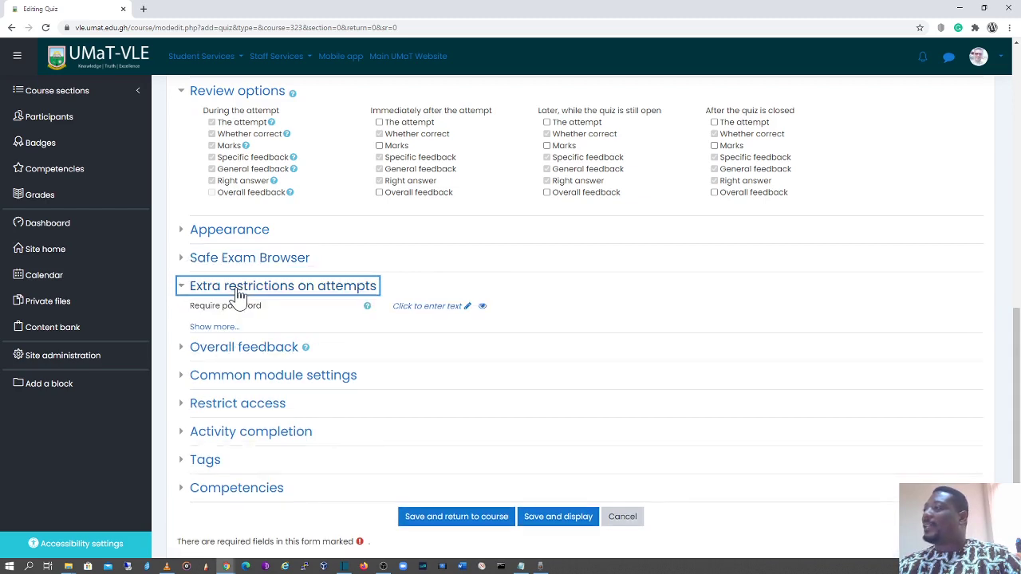
pyautogui.click(224, 328)
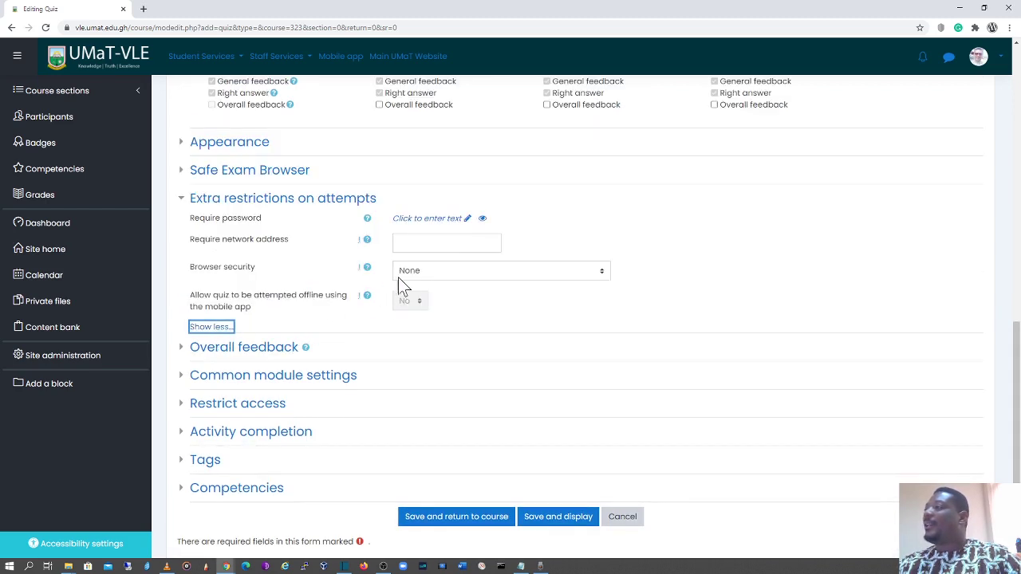
pyautogui.click(428, 271)
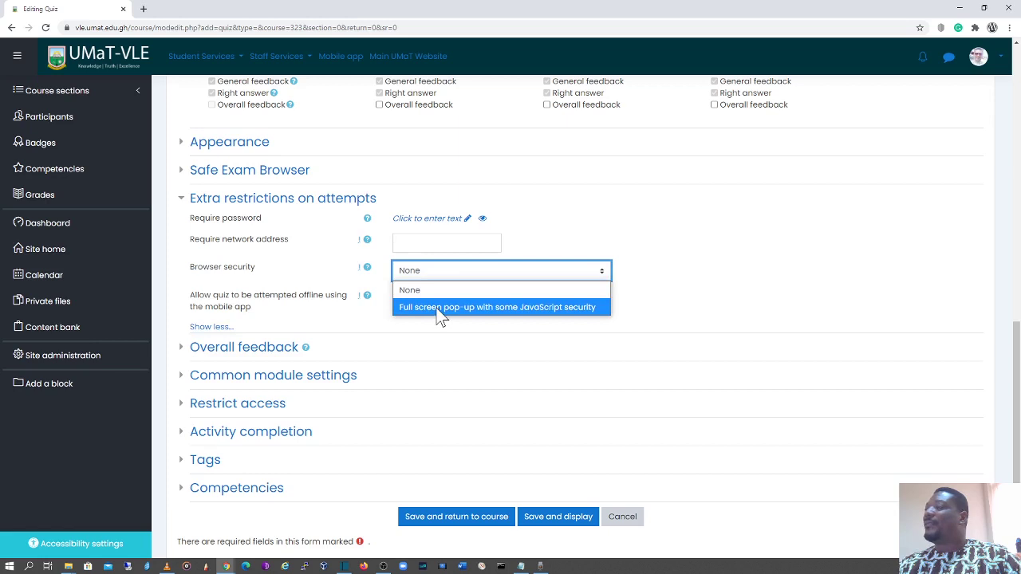
pyautogui.click(438, 308)
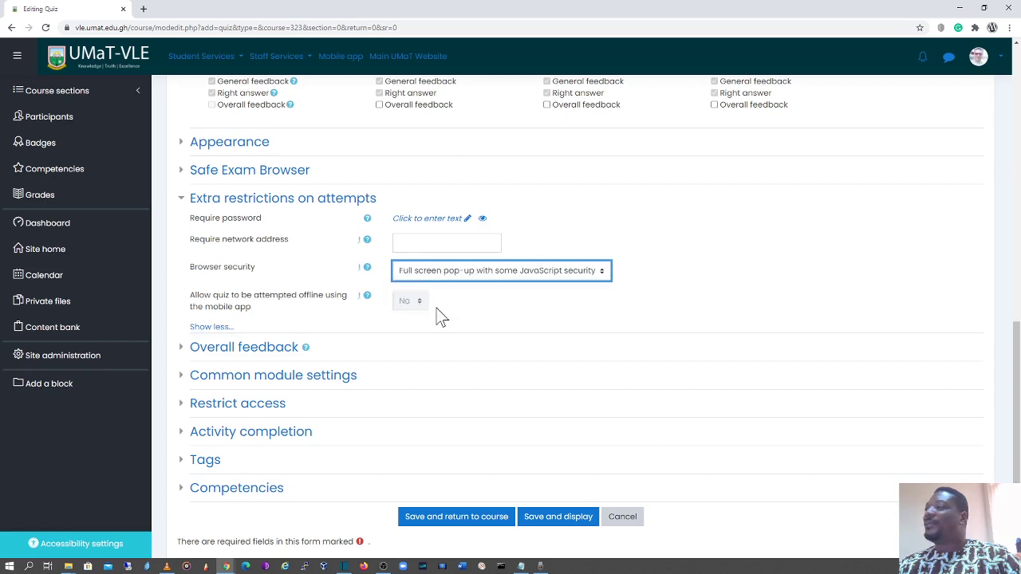
pyautogui.click(251, 199)
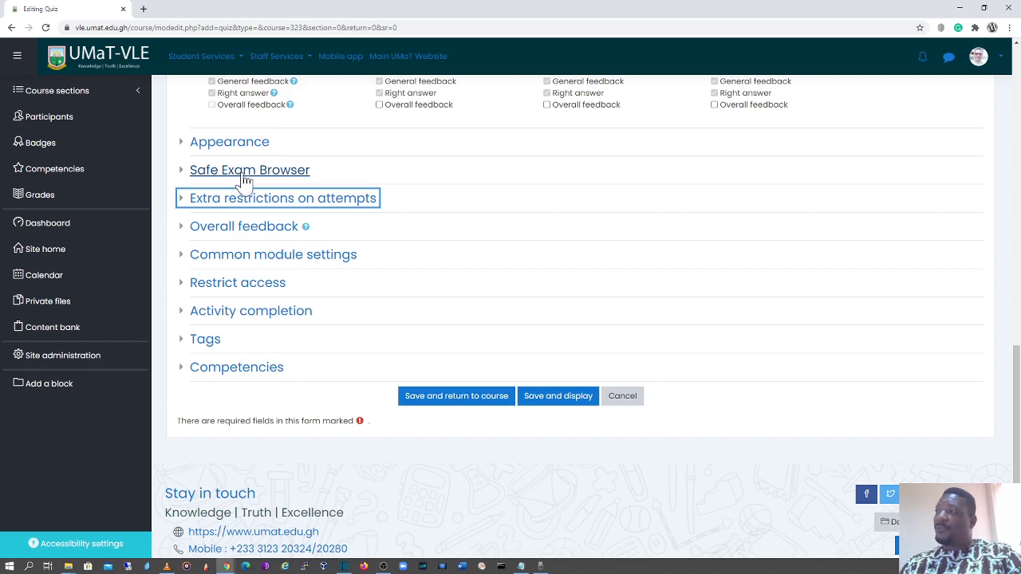
pyautogui.scroll(-1, 402, 235)
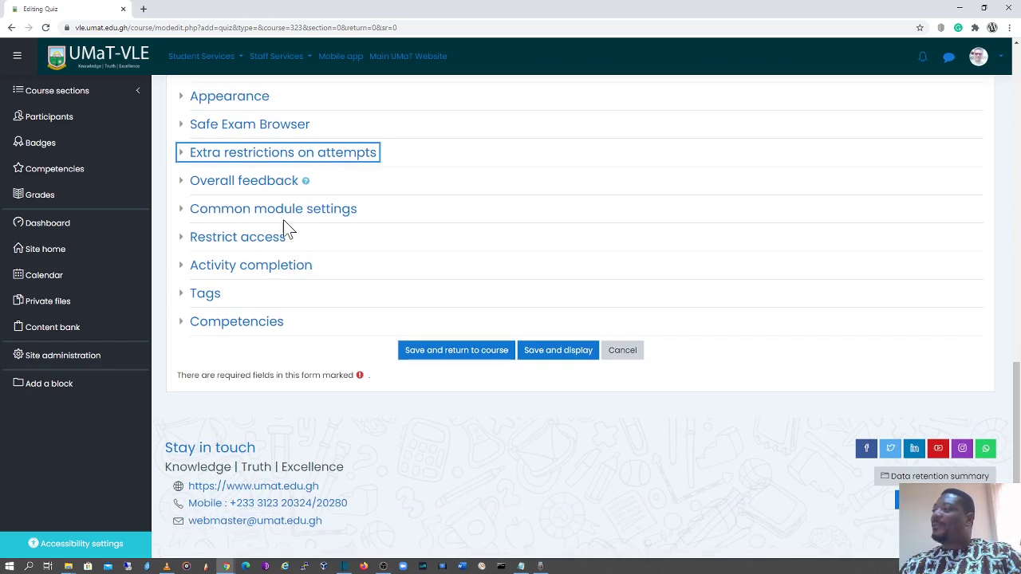
pyautogui.click(470, 353)
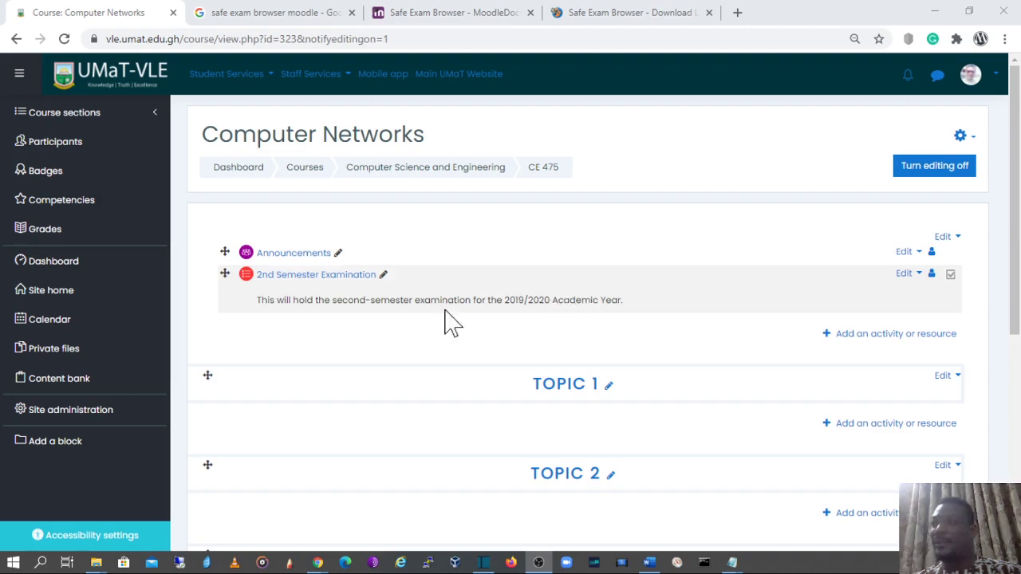
# Open the 2nd Semester Examination quiz for editing and bring up the choices for adding a question
pyautogui.moveTo(344, 275); pyautogui.dragTo(345, 287)
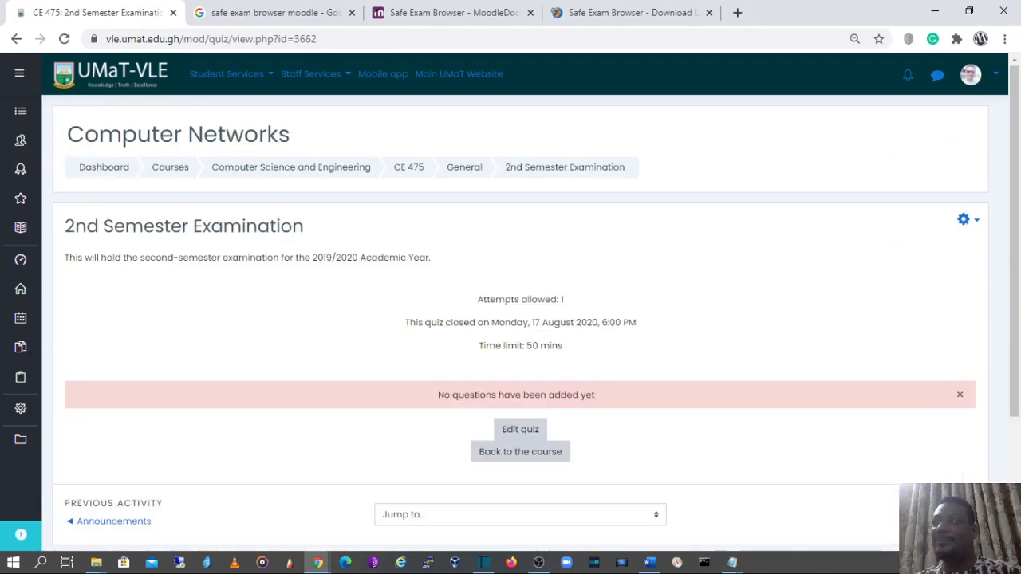
pyautogui.scroll(-1, 610, 349)
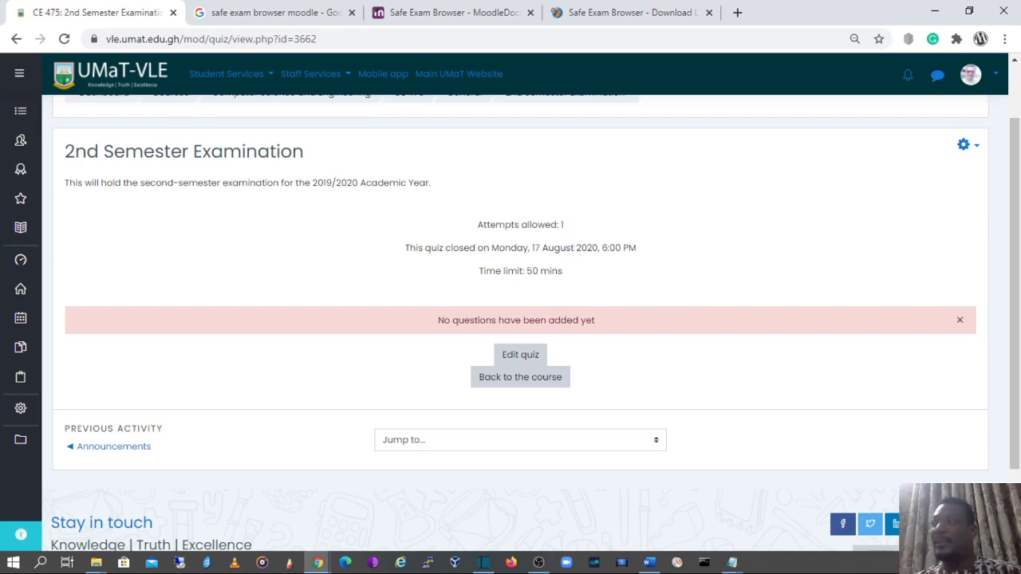
pyautogui.moveTo(526, 271); pyautogui.dragTo(563, 272)
pyautogui.click(594, 285)
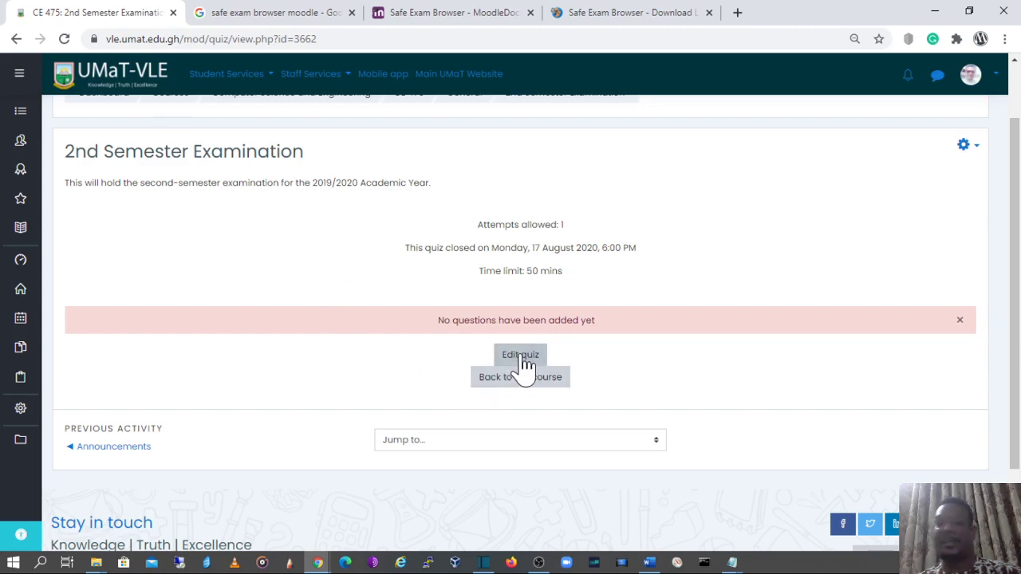
pyautogui.click(523, 361)
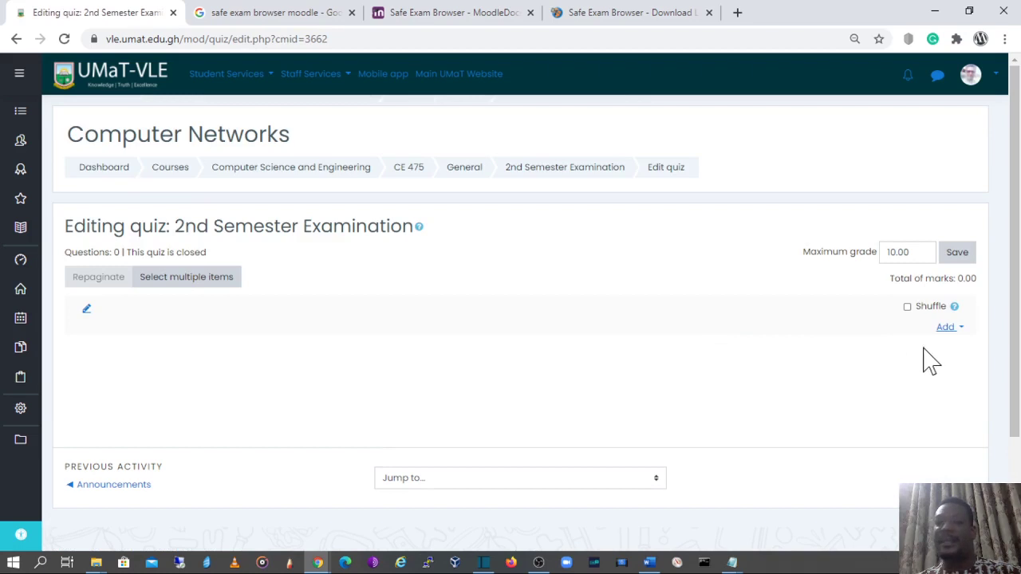
pyautogui.click(949, 329)
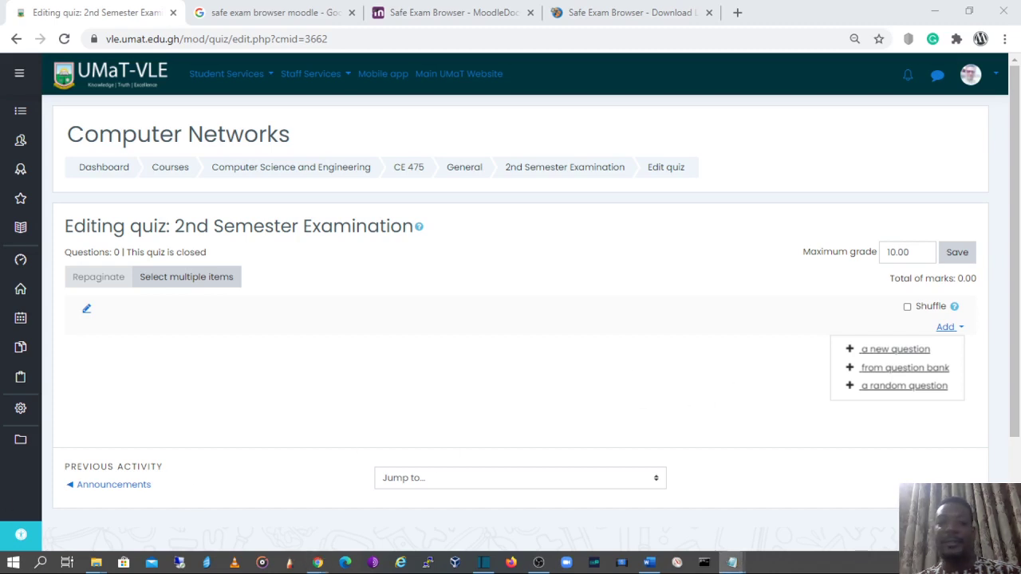
# Switch to the Moodle Training Guidelines.txt notes in Notepad, highlight "Create 1 question at a time", and minimize the notes
pyautogui.moveTo(444, 80); pyautogui.dragTo(674, 111)
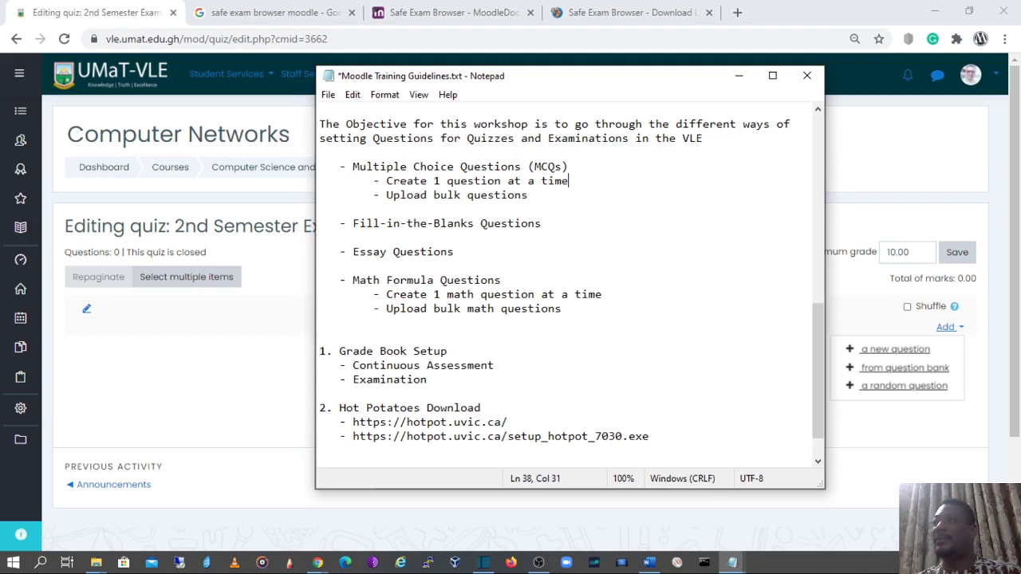
pyautogui.moveTo(568, 181); pyautogui.dragTo(386, 181)
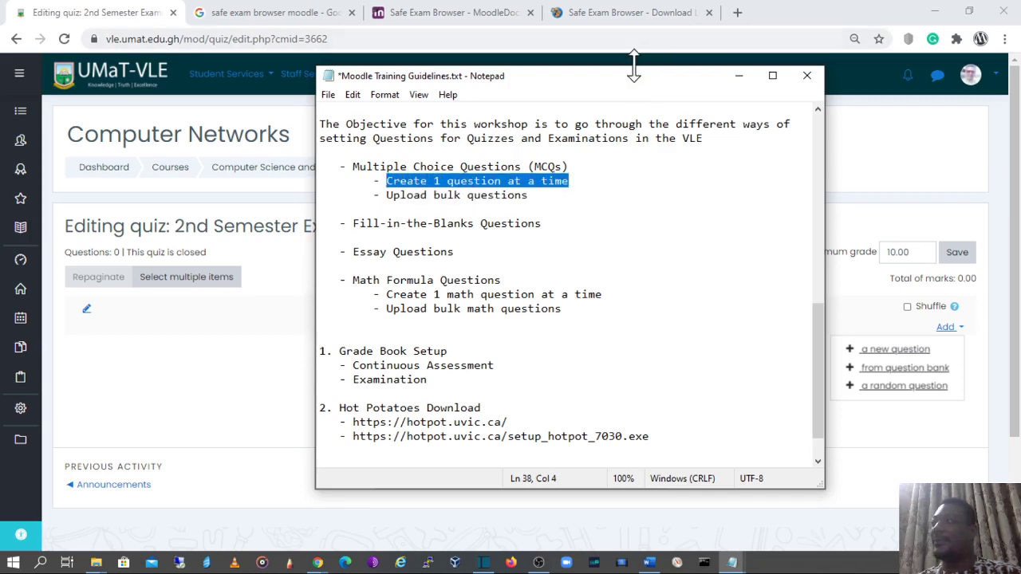
pyautogui.click(738, 80)
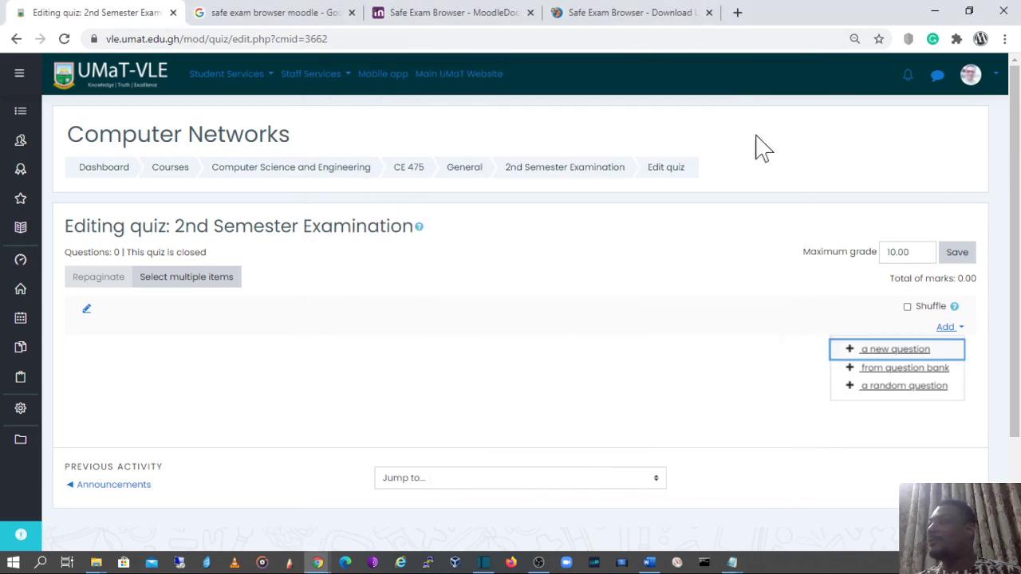
# Add a new question of the Multiple choice type to the quiz
pyautogui.click(892, 354)
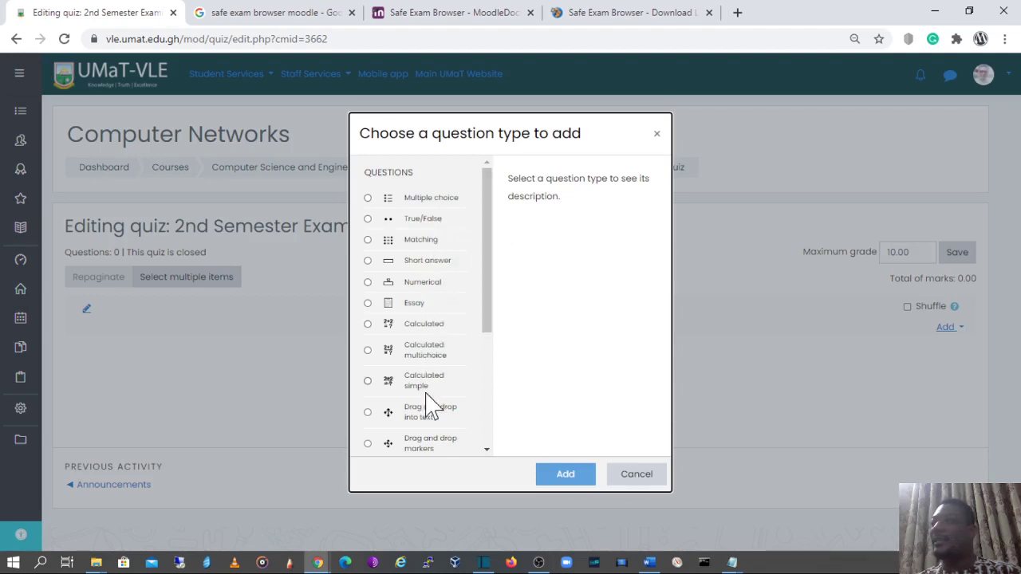
pyautogui.scroll(-5, 435, 419)
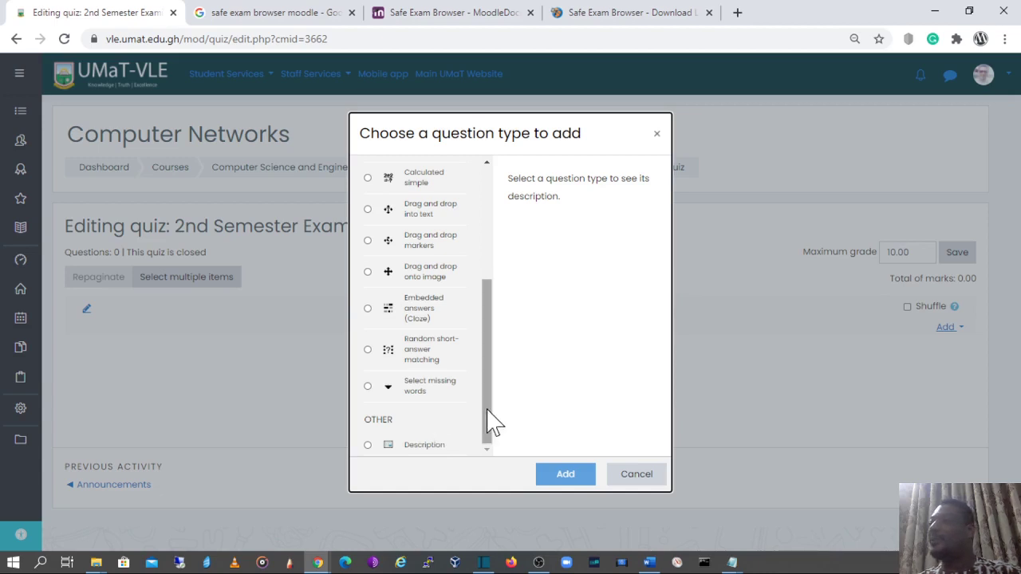
pyautogui.moveTo(483, 426); pyautogui.dragTo(539, 233)
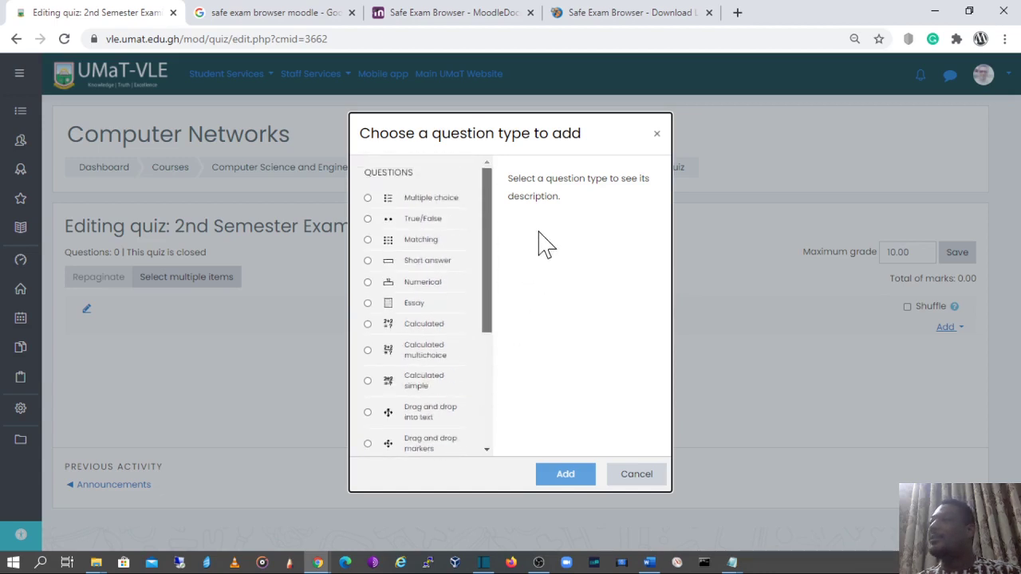
pyautogui.click(436, 201)
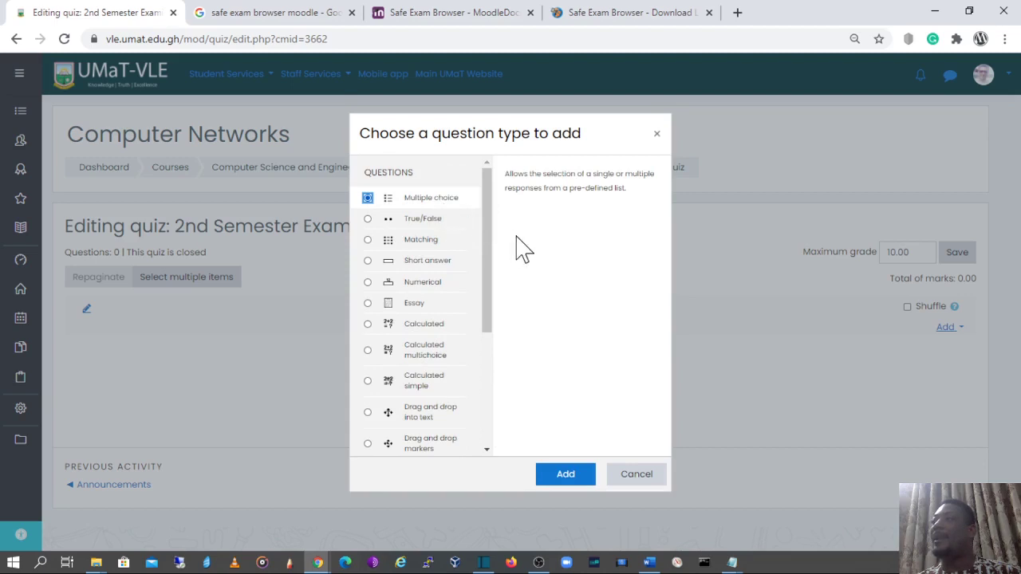
pyautogui.click(566, 475)
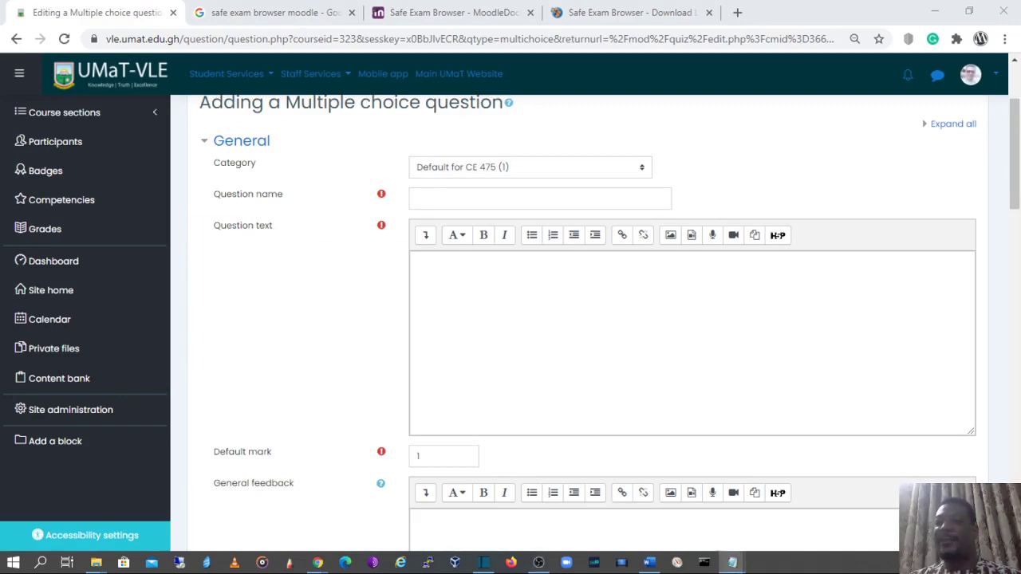
# Switch to MCQs.txt in Notepad and highlight the first question with its options and answer
pyautogui.click(732, 562)
pyautogui.moveTo(512, 23); pyautogui.dragTo(633, 42)
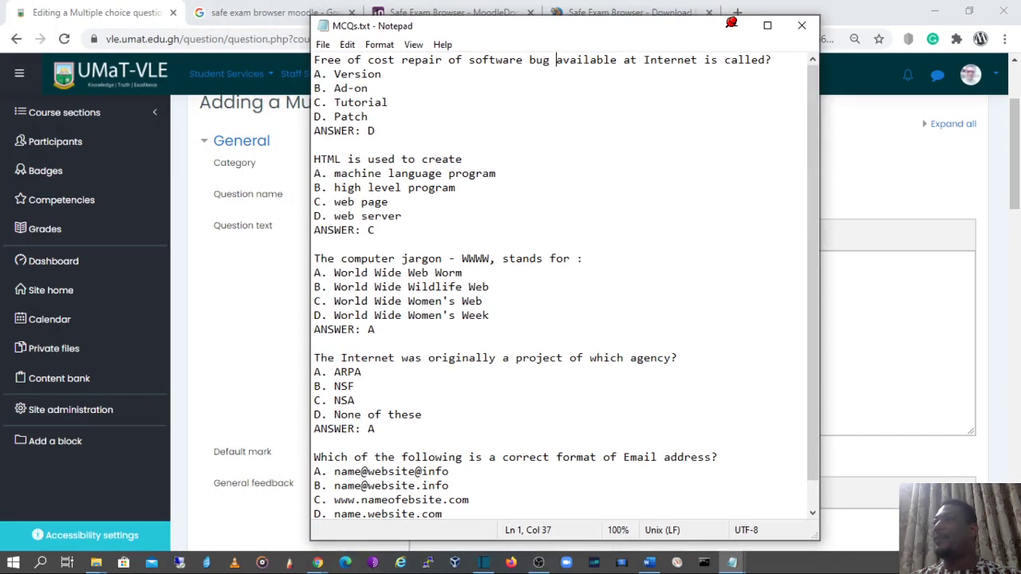
pyautogui.moveTo(375, 131); pyautogui.dragTo(313, 59)
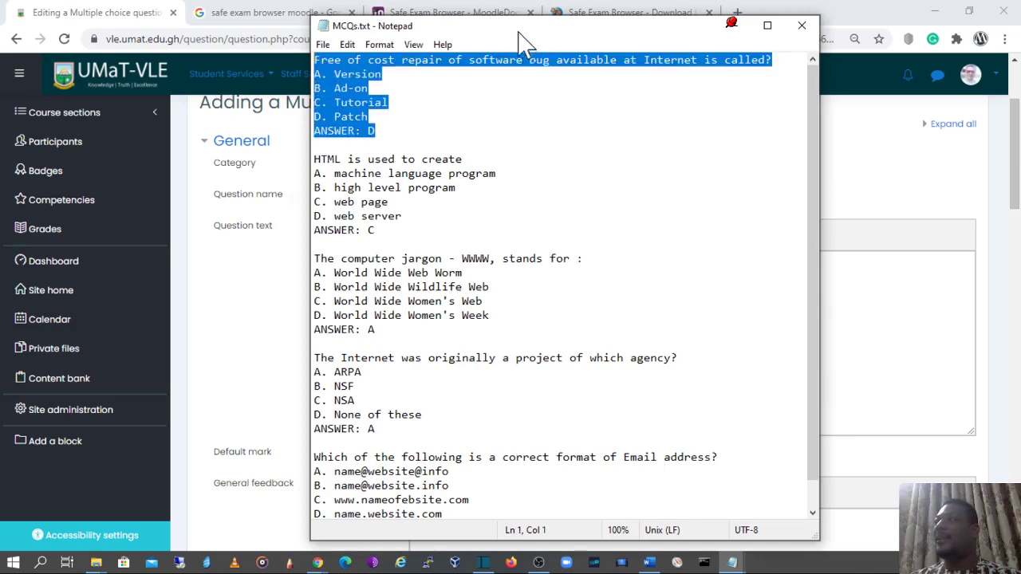
pyautogui.moveTo(522, 30); pyautogui.dragTo(317, 36)
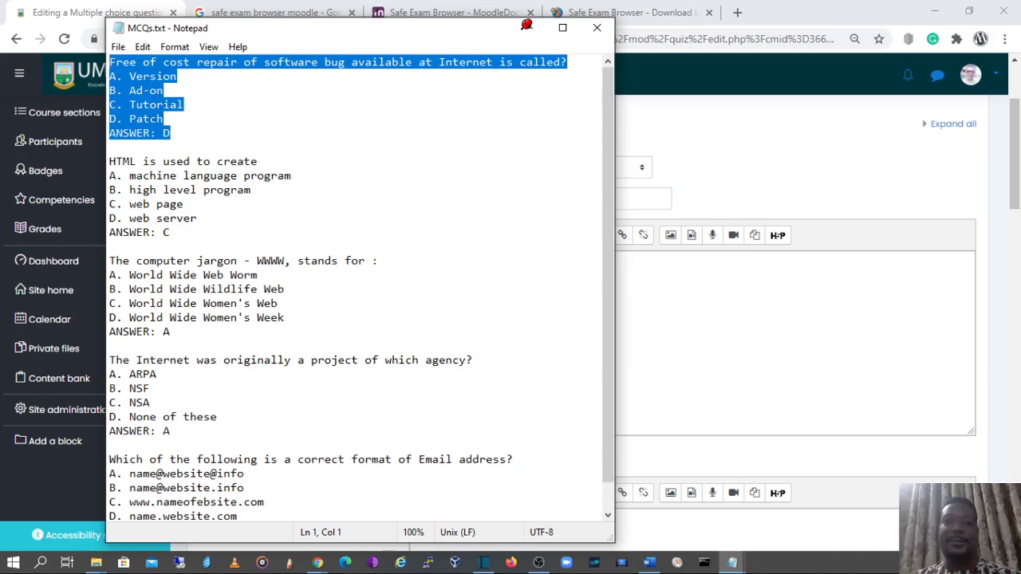
# Bring up the Moodle Training Guidelines.txt notes again, highlight the one-question-at-a-time item under Multiple Choice Questions, and put the notes away
pyautogui.hotkey('alt', 'Tab')
pyautogui.moveTo(271, 16); pyautogui.dragTo(607, 77)
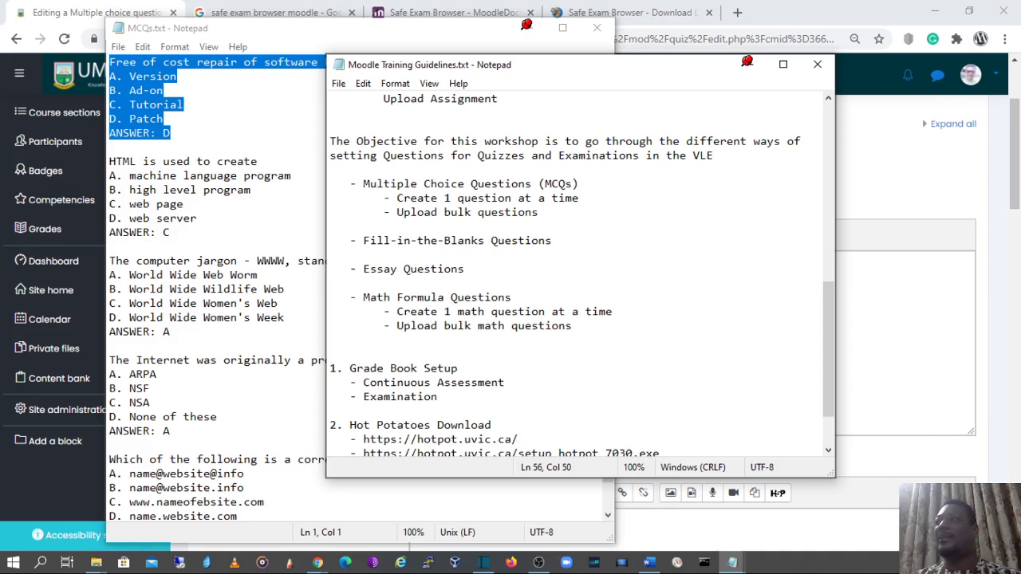
pyautogui.moveTo(396, 198); pyautogui.dragTo(578, 197)
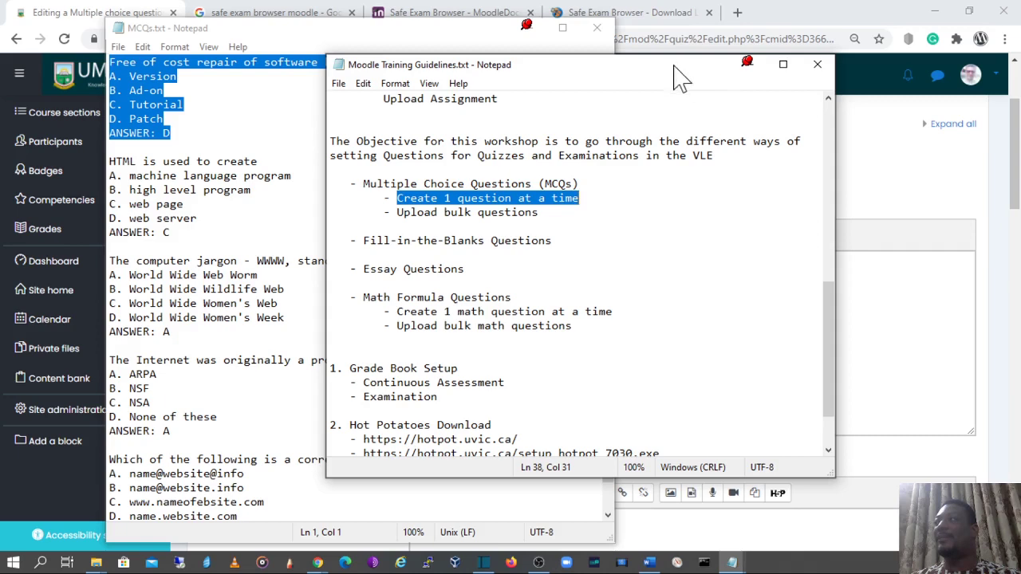
pyautogui.click(747, 63)
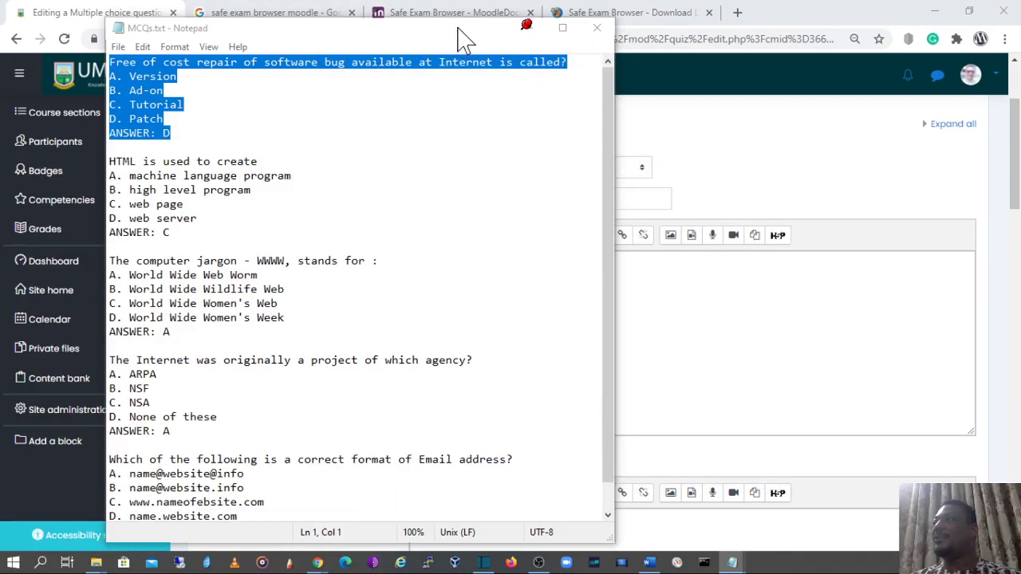
# Narrow the MCQs.txt window and move it beside the question form so the form's fields stay uncovered
pyautogui.moveTo(459, 29); pyautogui.dragTo(363, 20)
pyautogui.moveTo(521, 172); pyautogui.dragTo(259, 172)
pyautogui.press('Down')
pyautogui.press('Down')
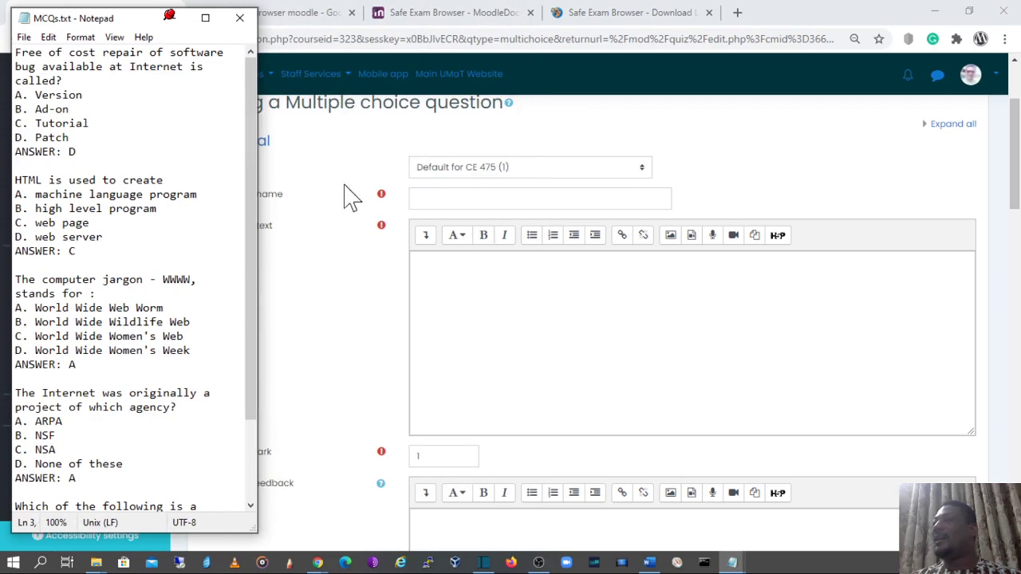
pyautogui.moveTo(111, 21); pyautogui.dragTo(865, 24)
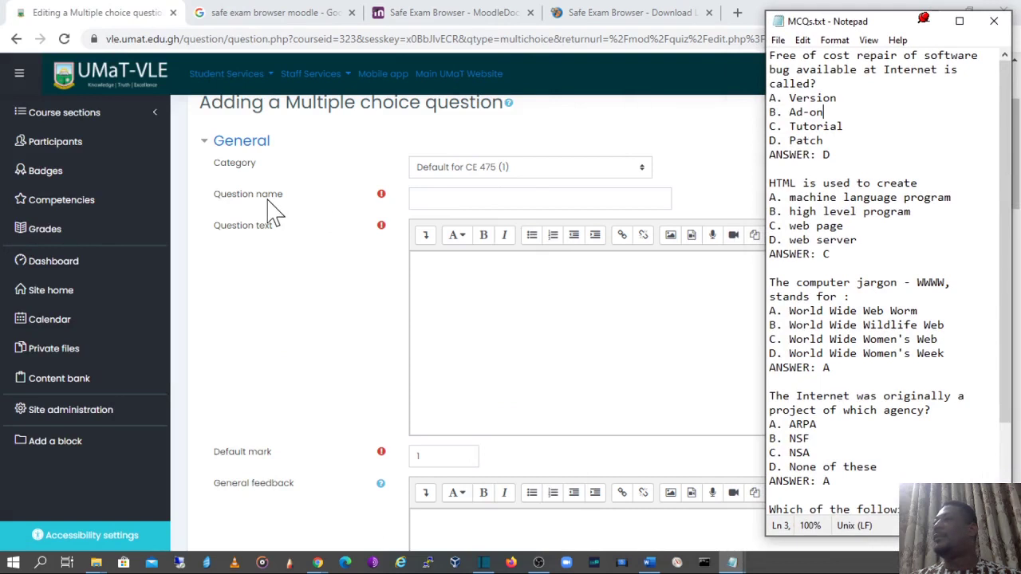
# Copy "Free of cost repair of software bug available at Internet is called?" from MCQs.txt into the question name and question text
pyautogui.click(818, 84)
pyautogui.moveTo(818, 83); pyautogui.dragTo(768, 55)
pyautogui.hotkey('ctrl', 'c')
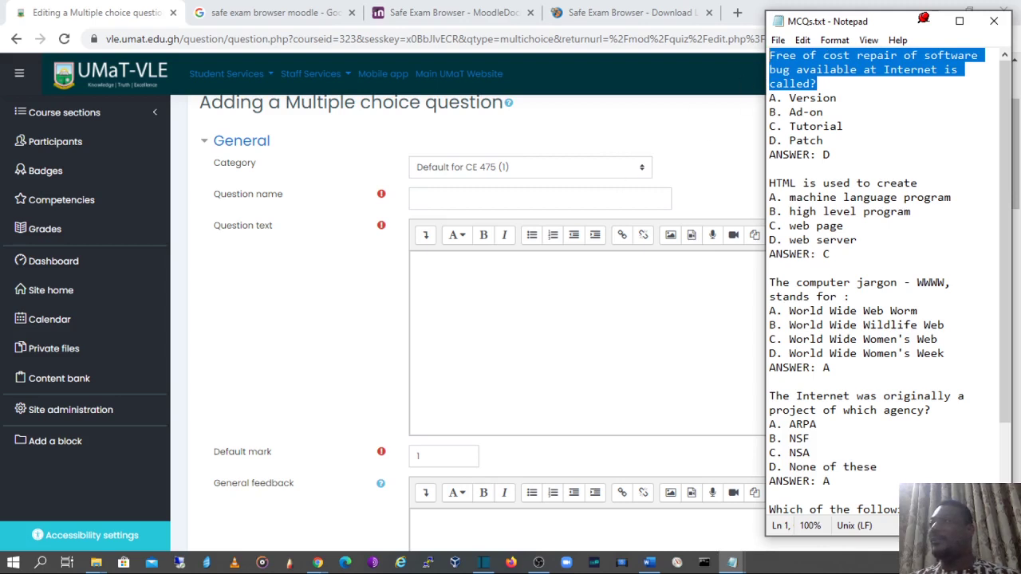
pyautogui.click(581, 197)
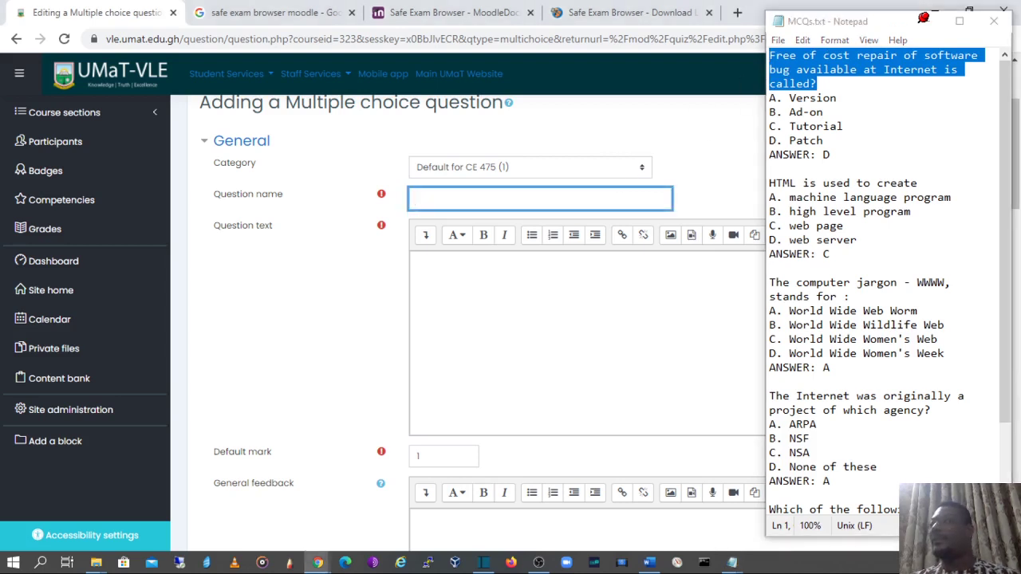
pyautogui.hotkey('ctrl', 'v')
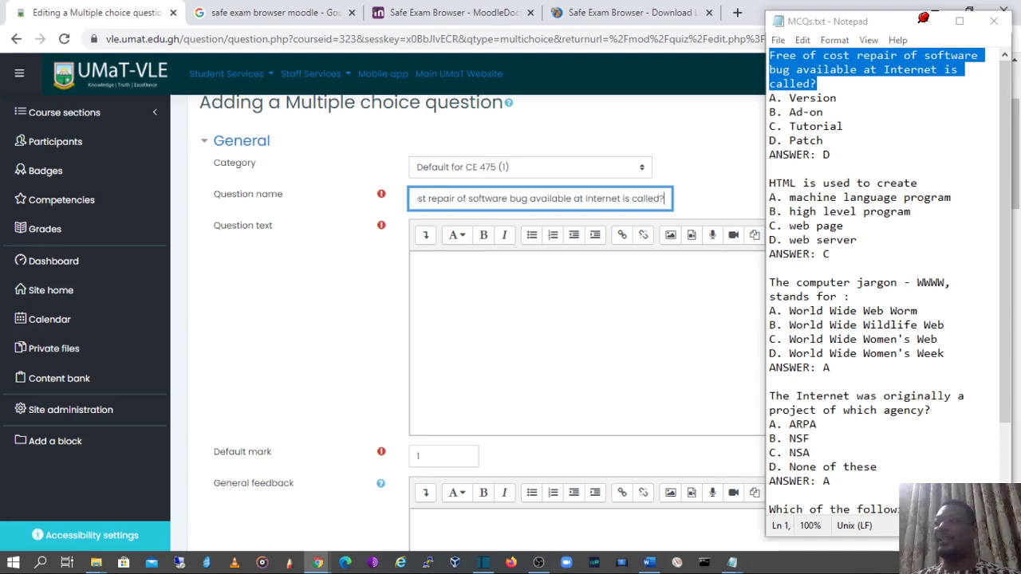
pyautogui.press('Tab')
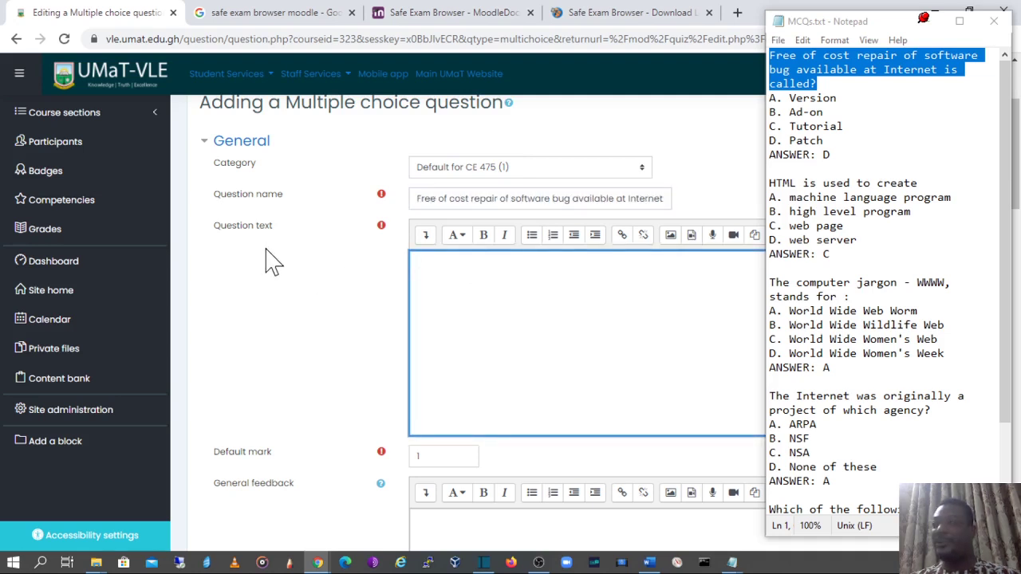
pyautogui.hotkey('ctrl', 'v')
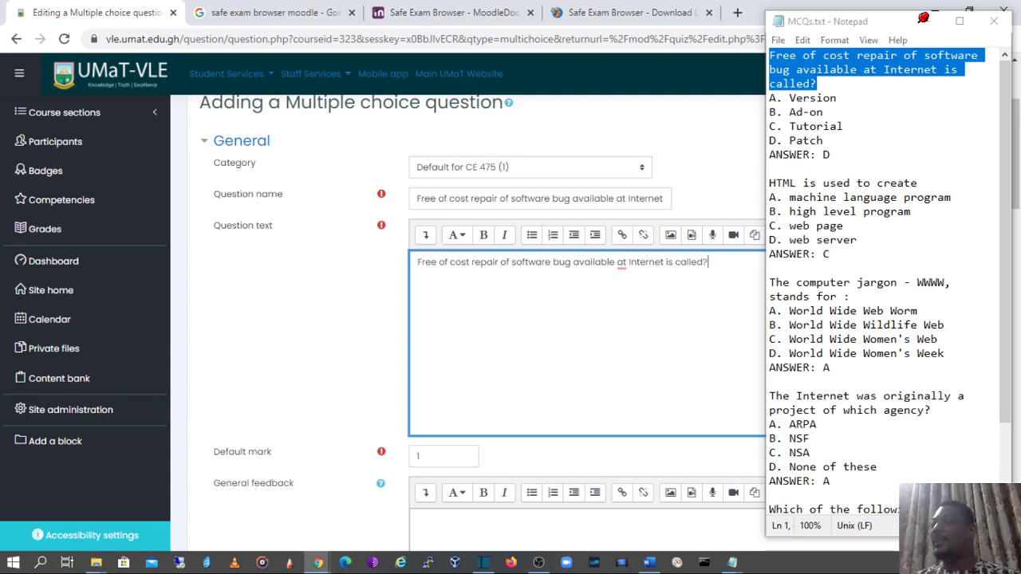
# Look over the default mark, general feedback and answer settings of the multiple choice question form
pyautogui.scroll(-3, 515, 292)
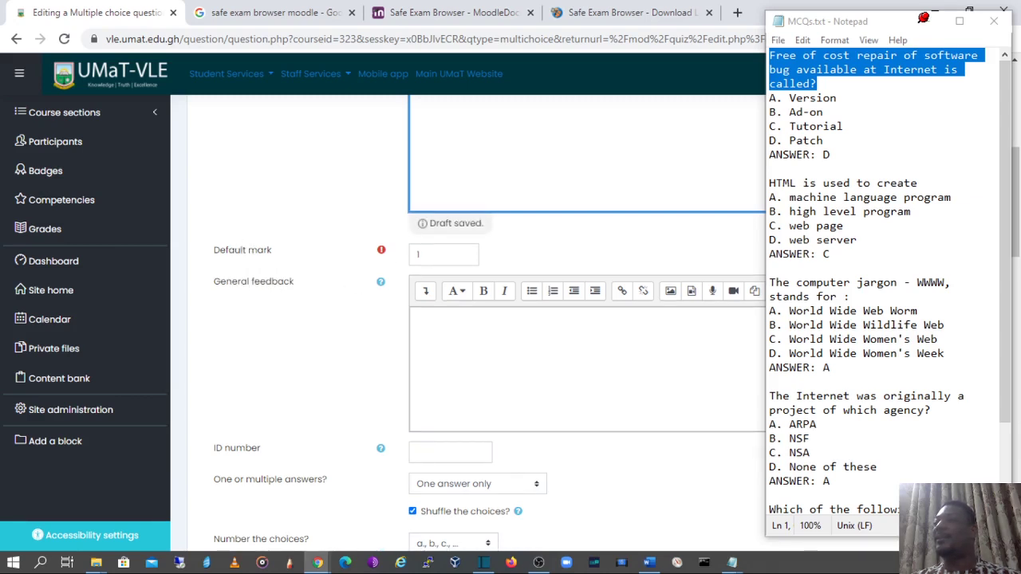
pyautogui.click(418, 254)
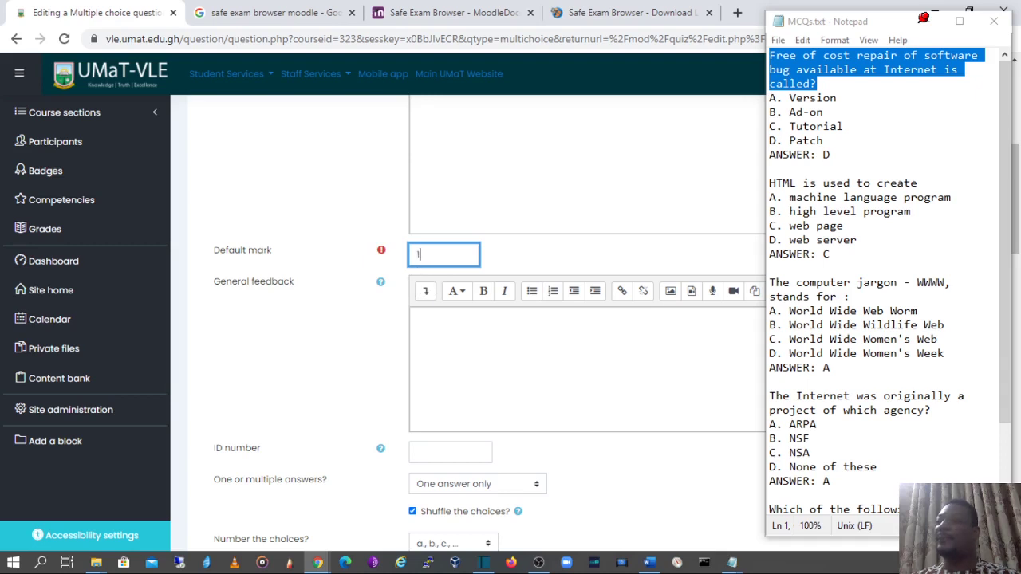
pyautogui.scroll(-2, 327, 188)
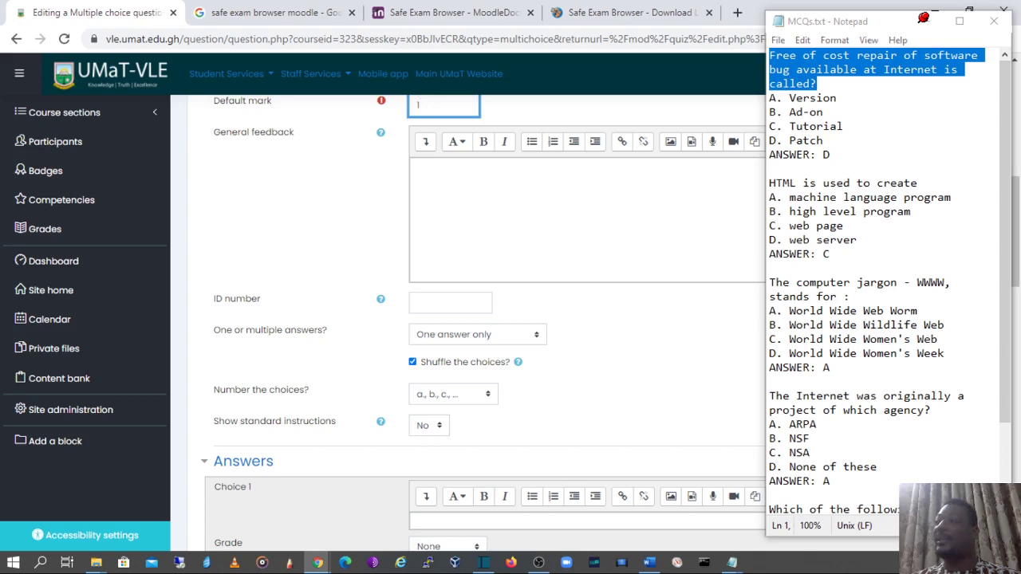
pyautogui.click(418, 168)
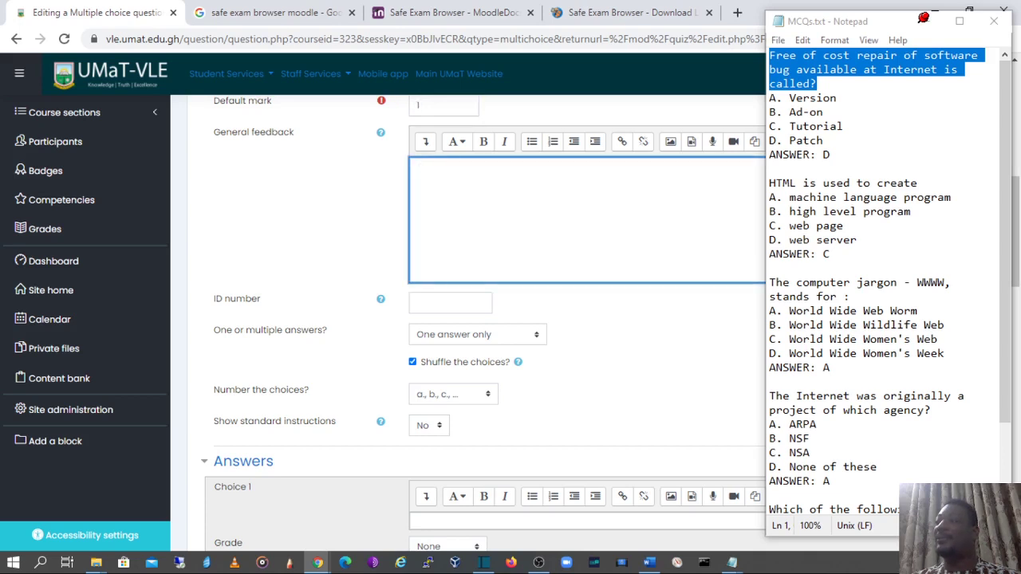
pyautogui.scroll(-1, 478, 319)
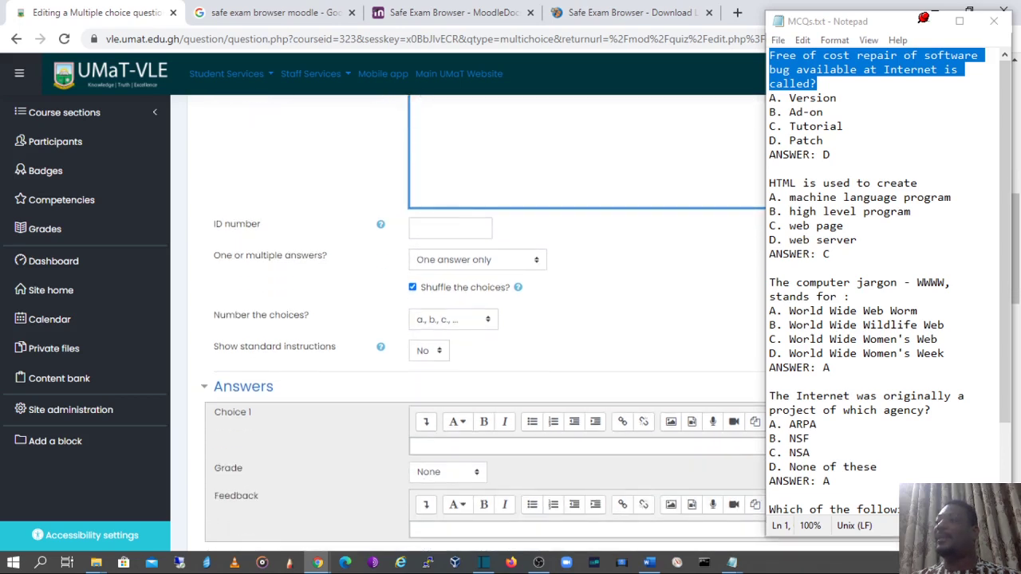
pyautogui.scroll(-1, 479, 318)
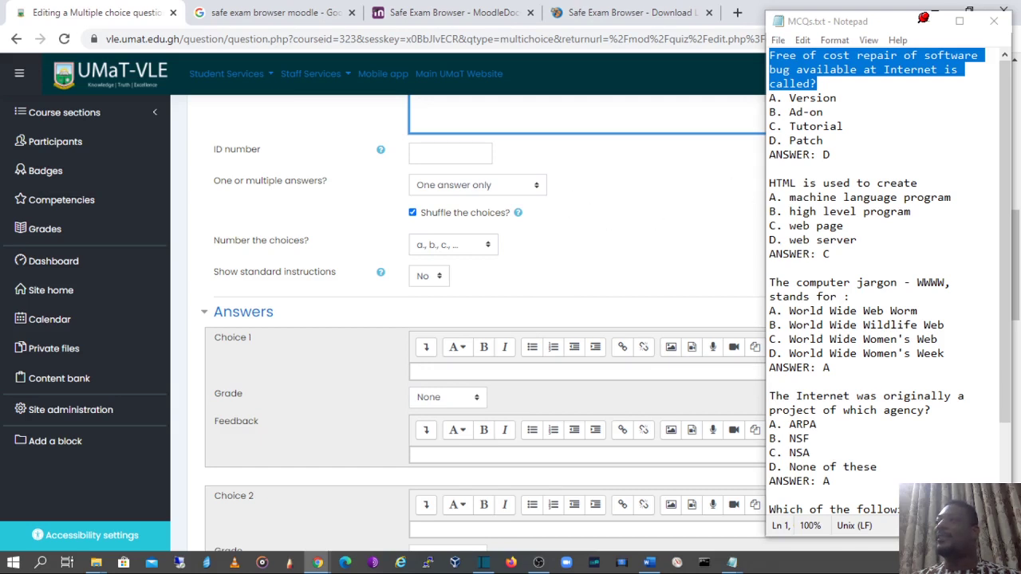
# Highlight the first question's "Ad-on" option in MCQs.txt and set the question to Multiple answers allowed
pyautogui.click(814, 98)
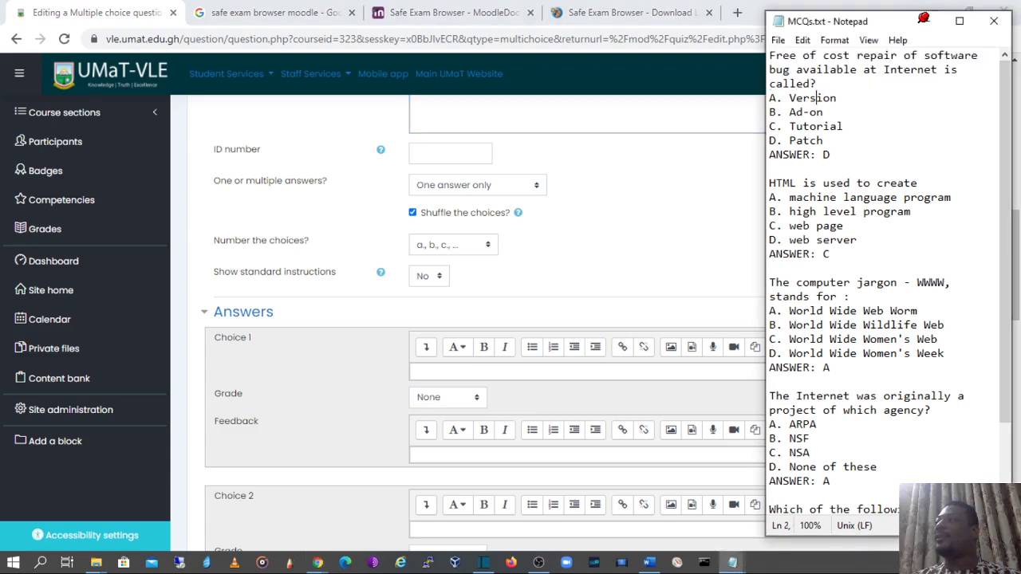
pyautogui.moveTo(788, 97)
pyautogui.mouseDown()
pyautogui.moveTo(836, 97)
pyautogui.moveTo(823, 112)
pyautogui.moveTo(789, 111)
pyautogui.mouseUp()
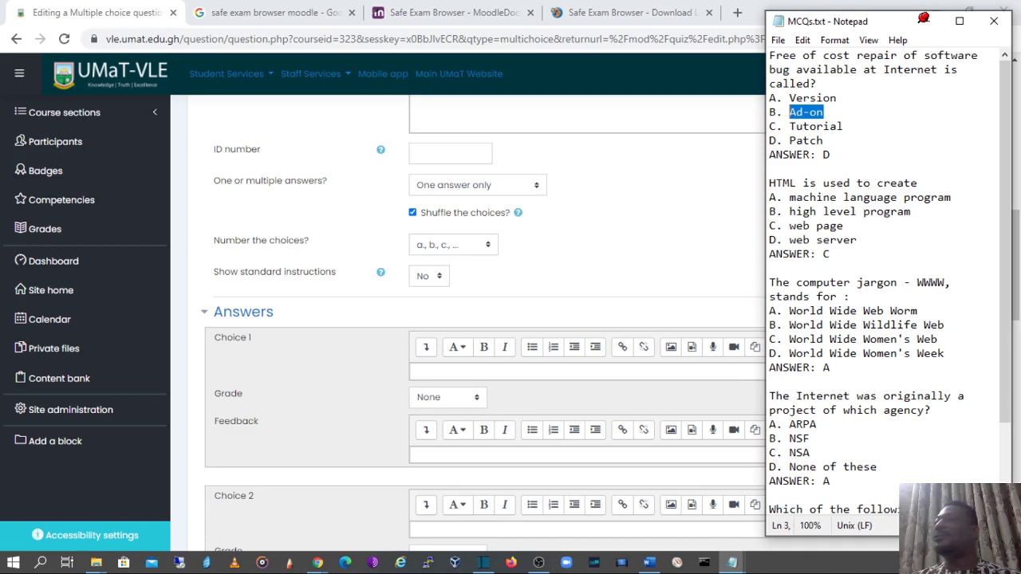
pyautogui.click(451, 190)
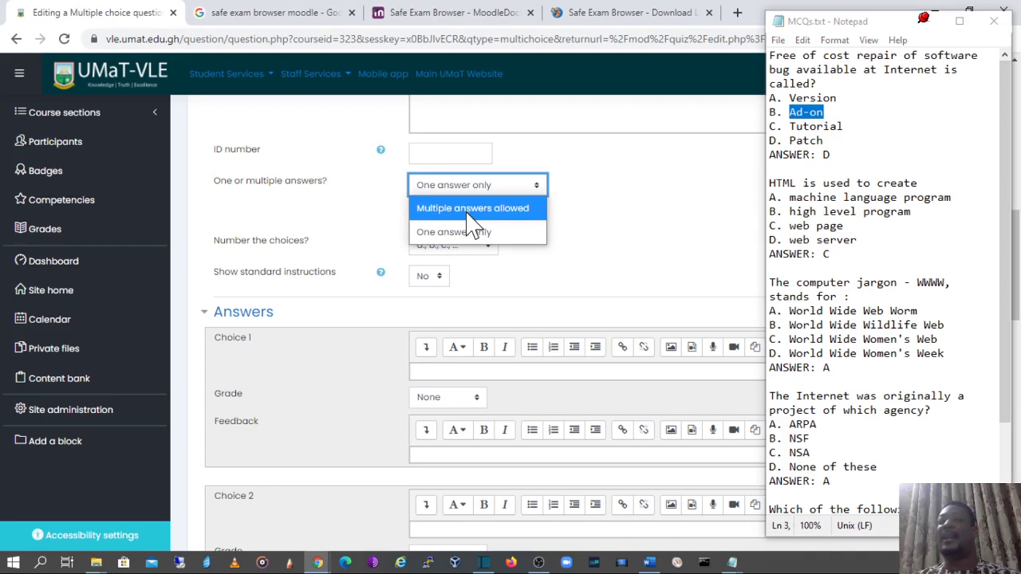
pyautogui.click(469, 214)
pyautogui.click(696, 186)
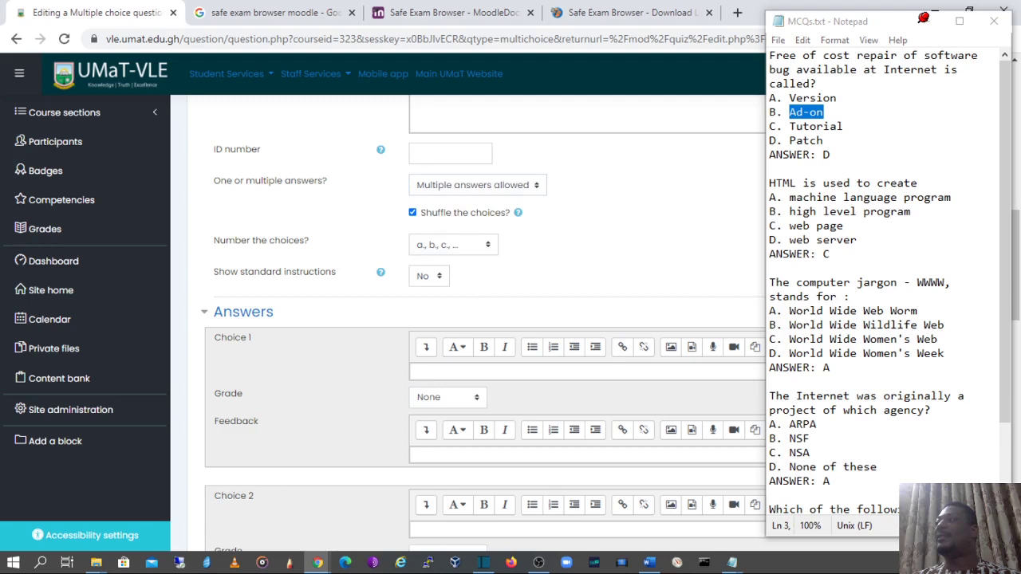
# Highlight "Version" and "Tutorial" in MCQs.txt and set the question back to One answer only
pyautogui.moveTo(789, 98); pyautogui.dragTo(837, 98)
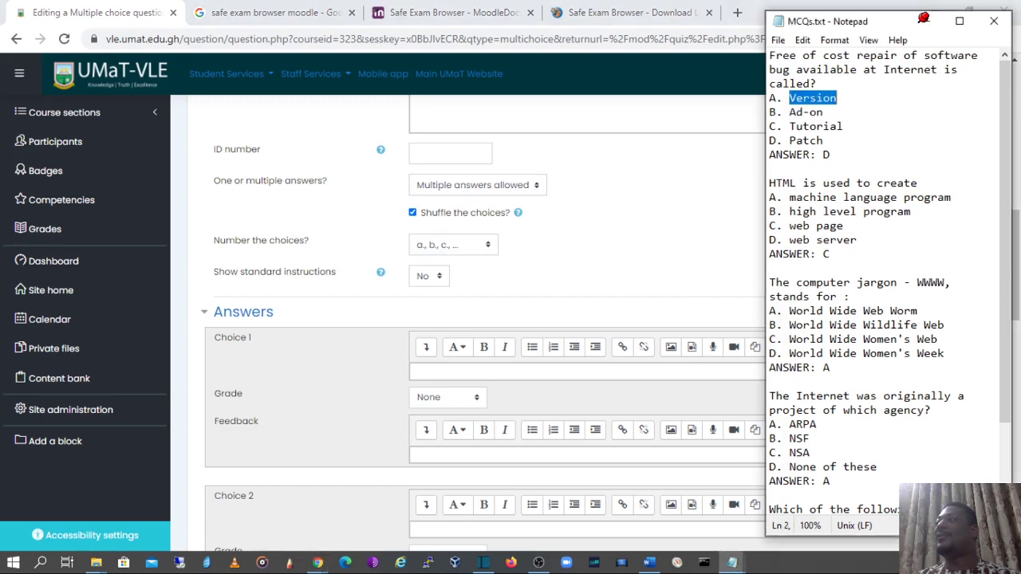
pyautogui.moveTo(789, 126); pyautogui.dragTo(842, 126)
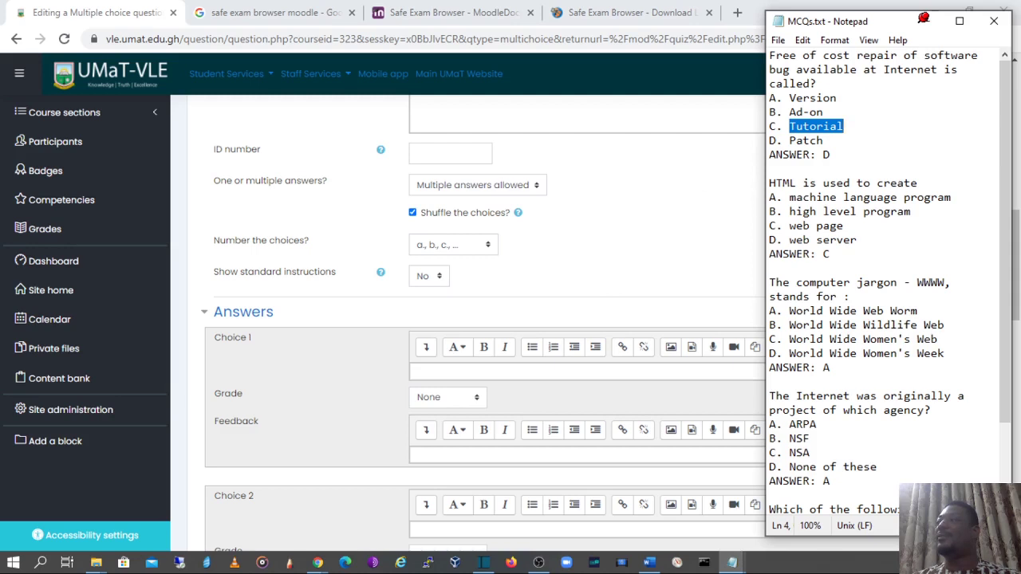
pyautogui.click(831, 154)
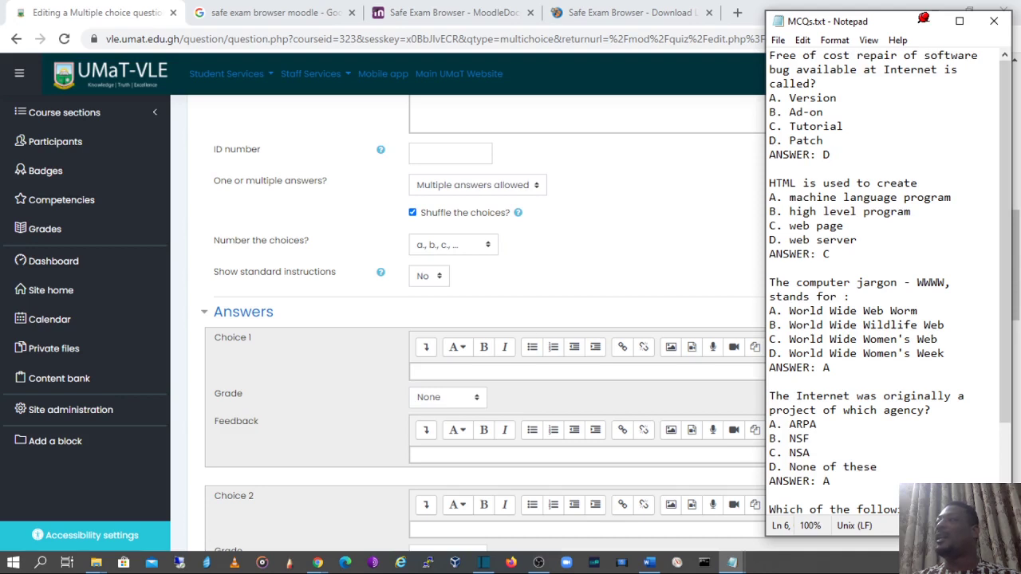
pyautogui.click(531, 186)
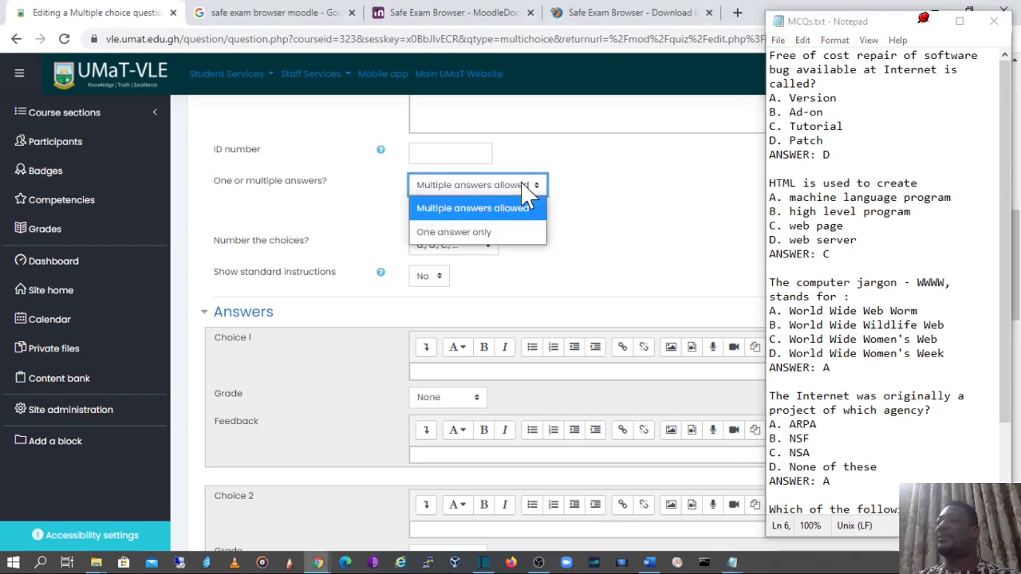
pyautogui.click(450, 233)
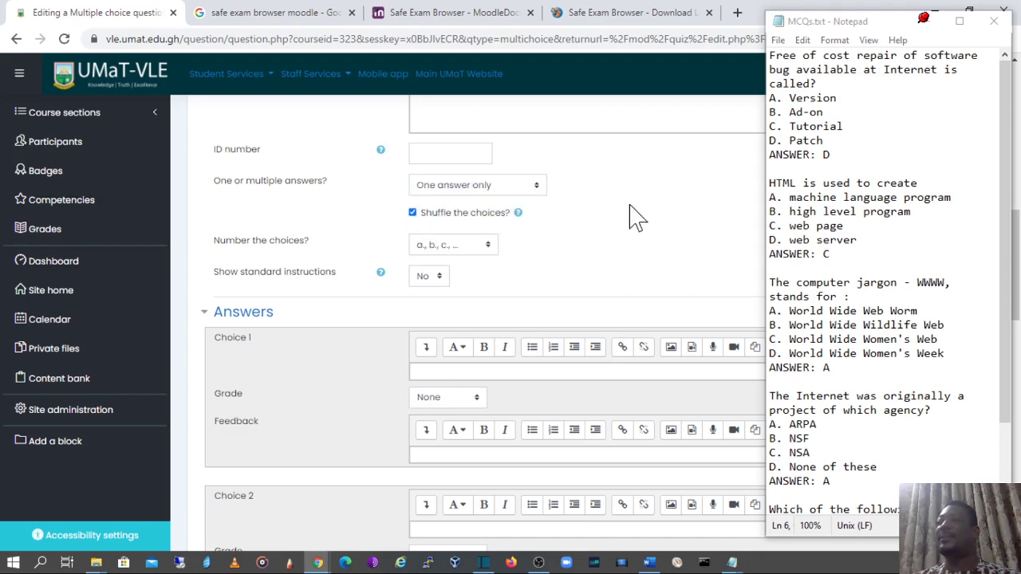
# Switch choice shuffling off and on again, and view the numbering styles available for the choices
pyautogui.click(451, 216)
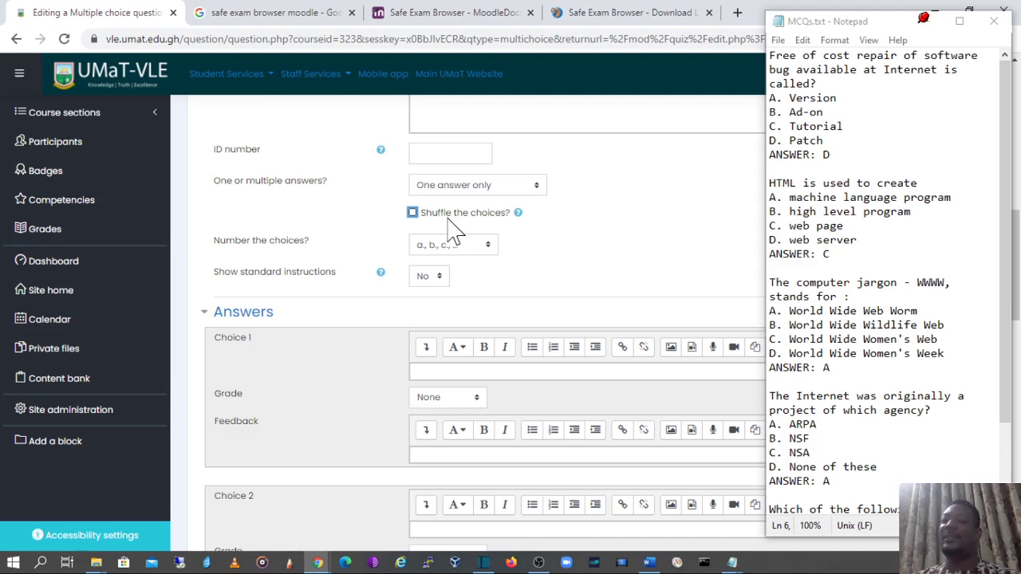
pyautogui.click(449, 217)
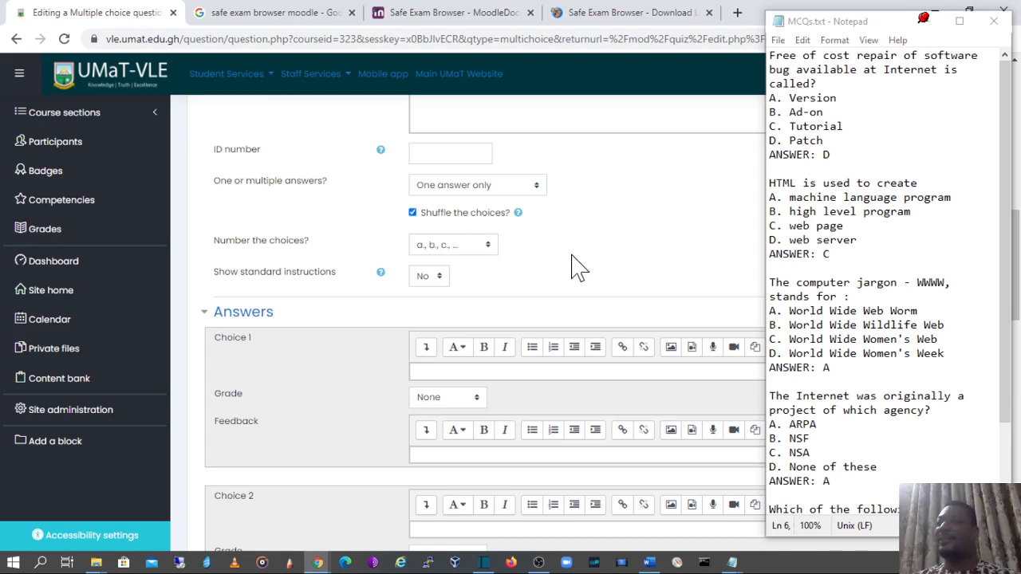
pyautogui.click(488, 244)
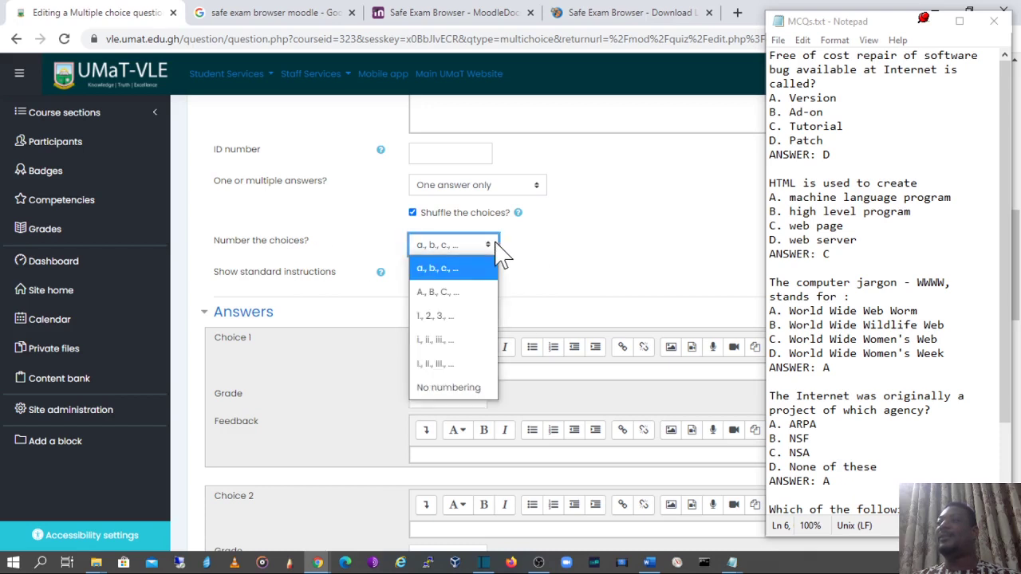
pyautogui.click(590, 252)
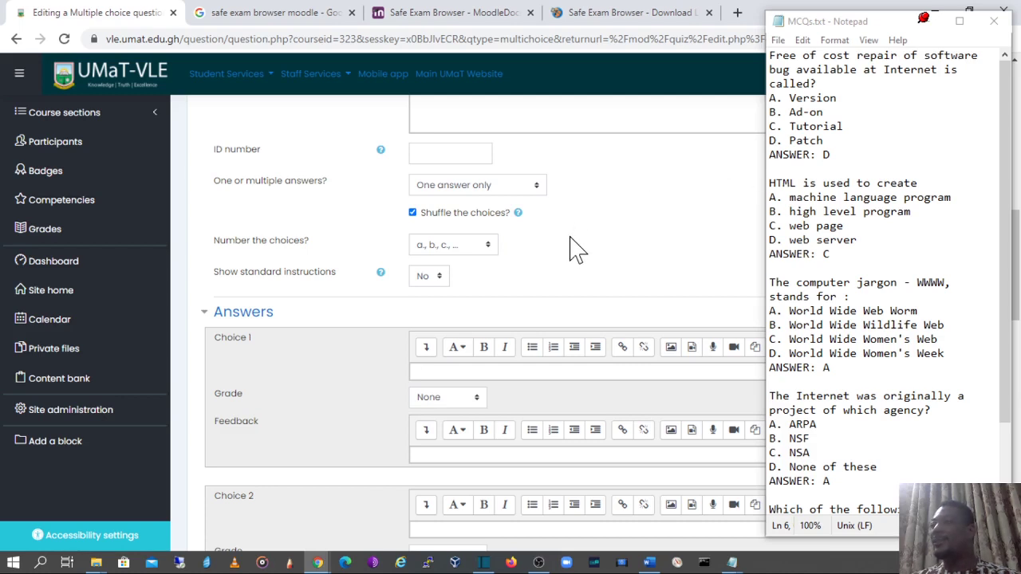
# Read the help for Show standard instructions and view its available options without changing the setting
pyautogui.scroll(-1, 577, 249)
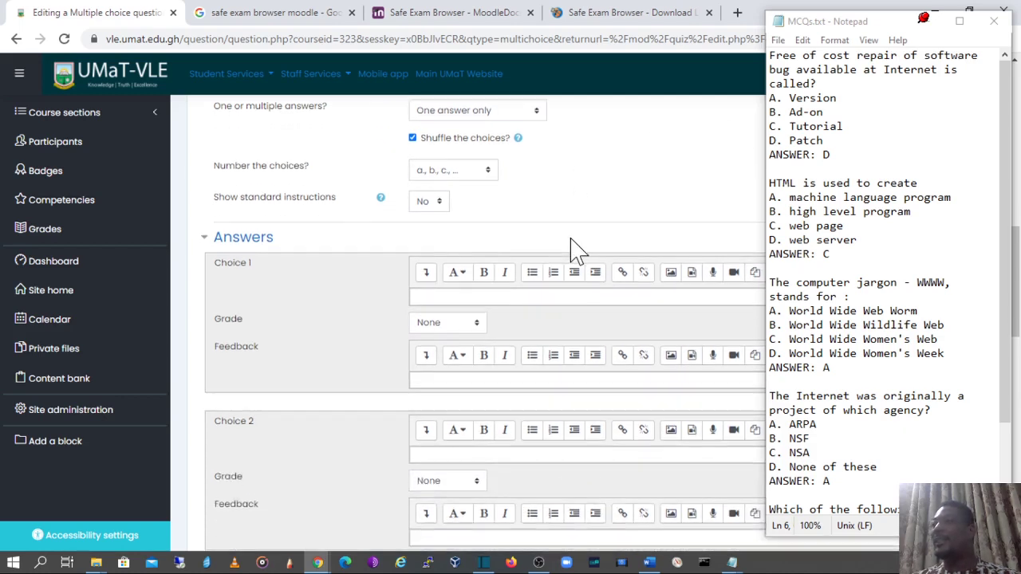
pyautogui.click(381, 199)
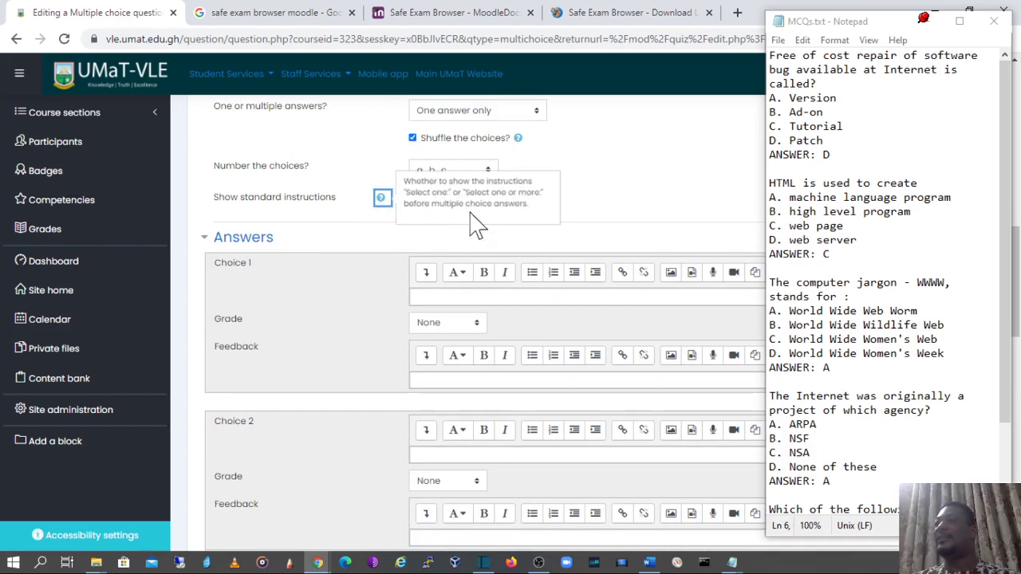
pyautogui.click(582, 216)
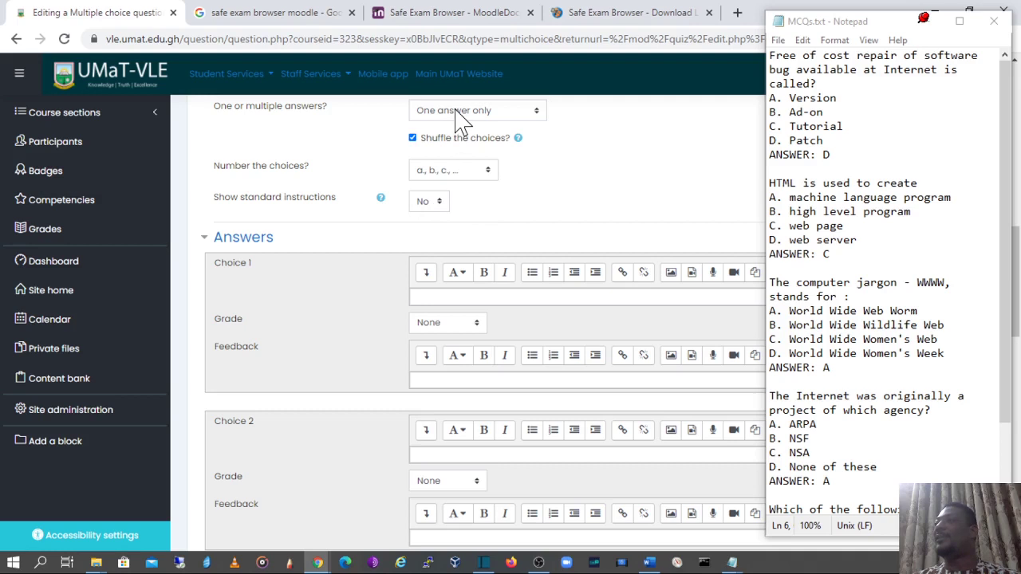
pyautogui.click(438, 203)
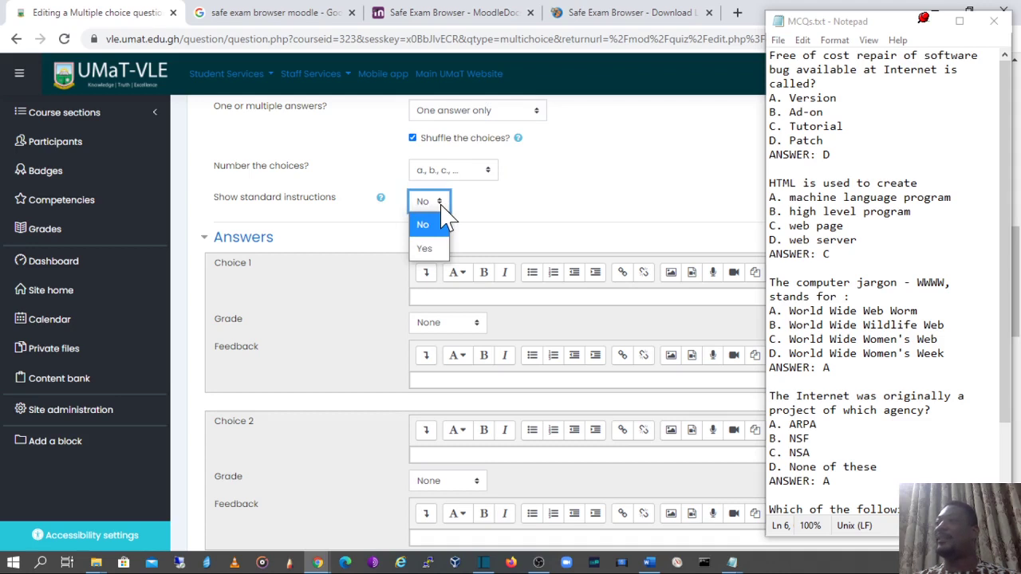
pyautogui.click(528, 208)
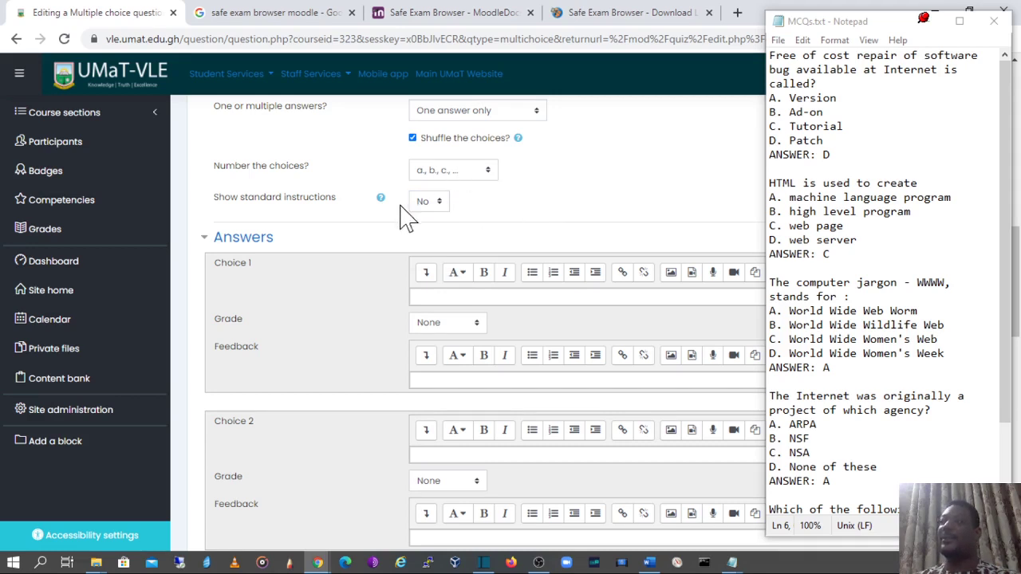
pyautogui.click(448, 206)
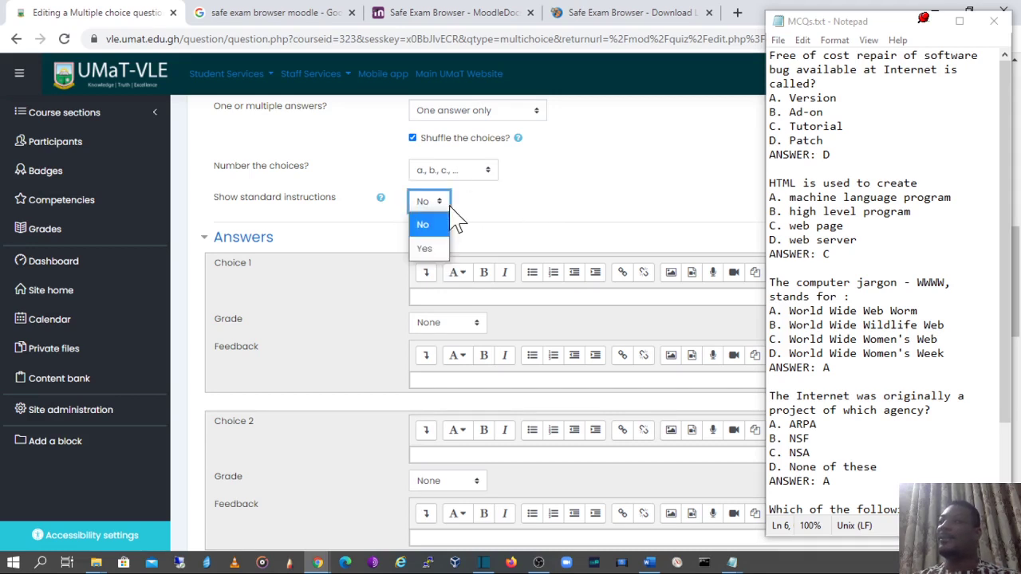
pyautogui.click(526, 209)
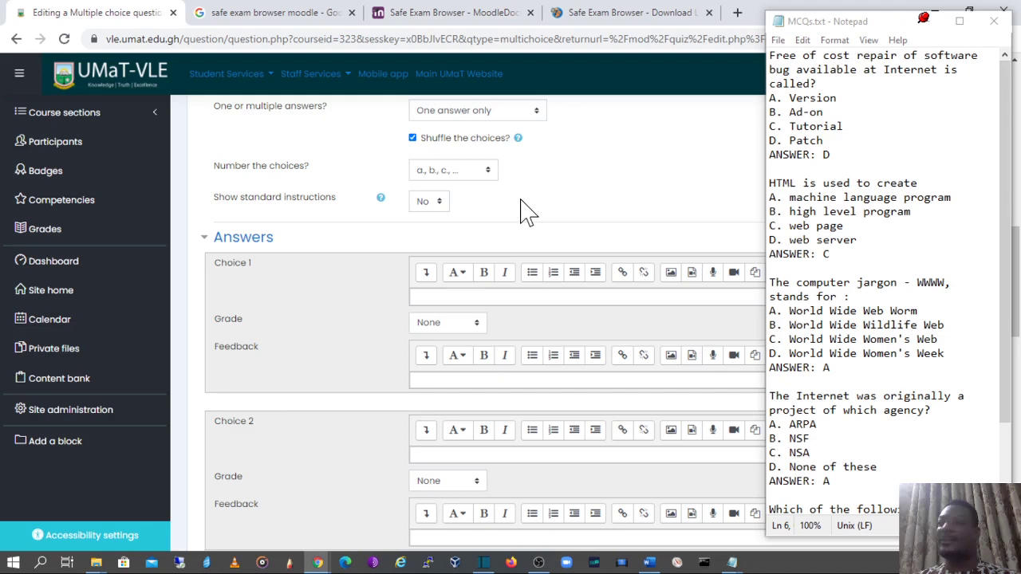
# Look through the blank answer choices and highlight options A to D of the first question in MCQs.txt
pyautogui.scroll(-1, 526, 211)
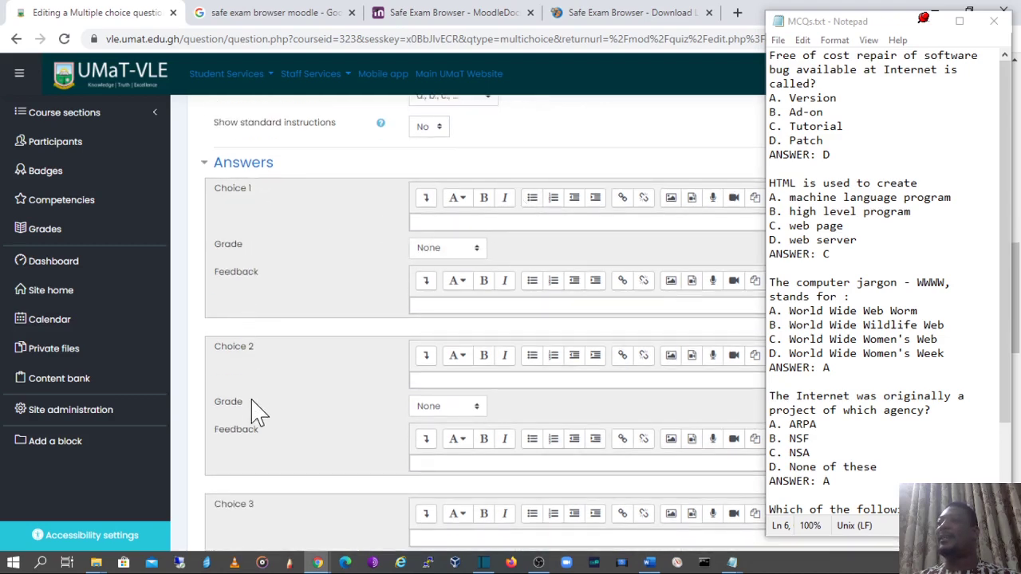
pyautogui.scroll(-6, 255, 431)
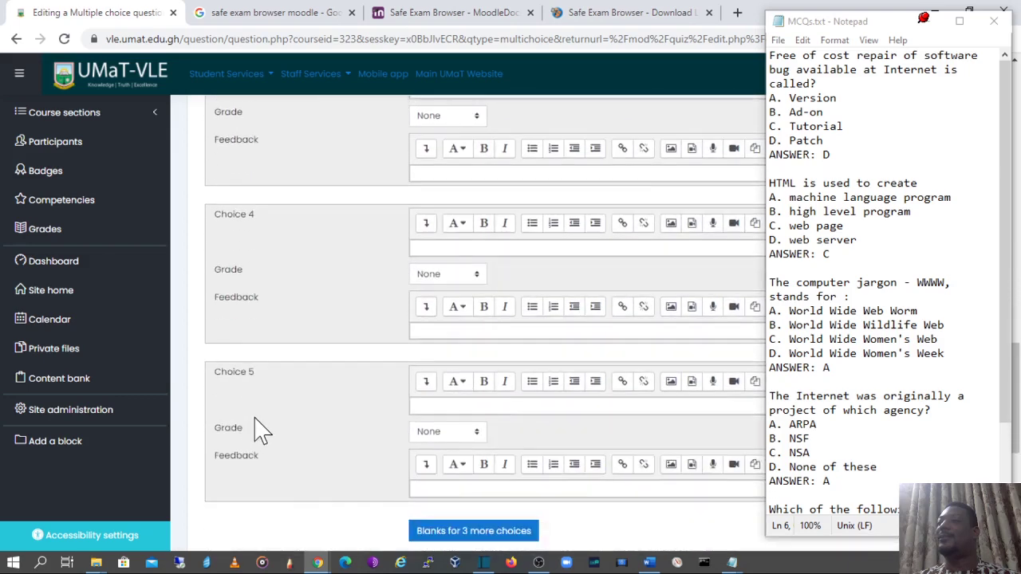
pyautogui.scroll(6, 288, 275)
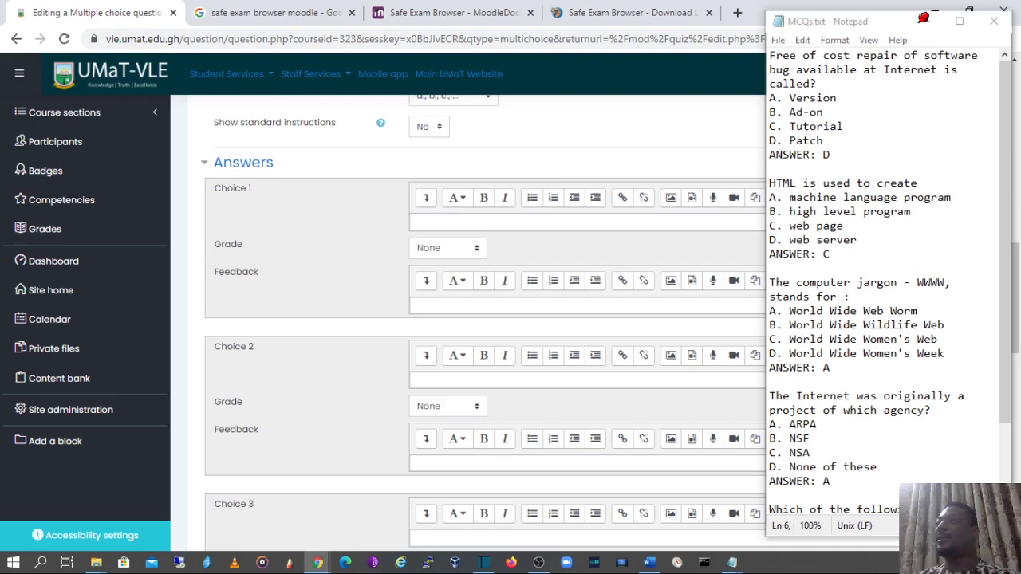
pyautogui.click(836, 126)
pyautogui.moveTo(770, 97); pyautogui.dragTo(822, 140)
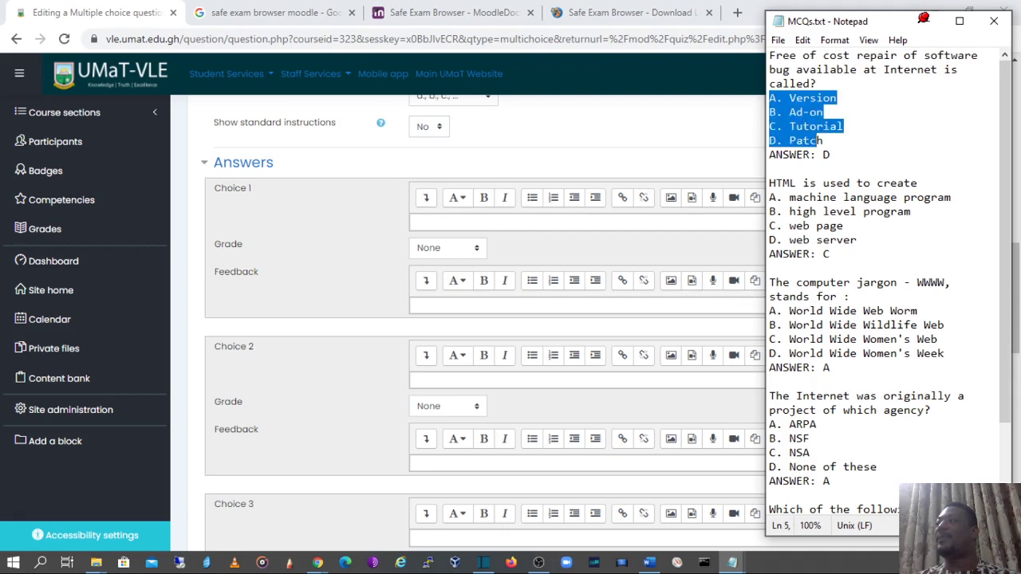
# Copy option A, "Version", of the first question in MCQs.txt into the Choice 1 answer
pyautogui.click(844, 126)
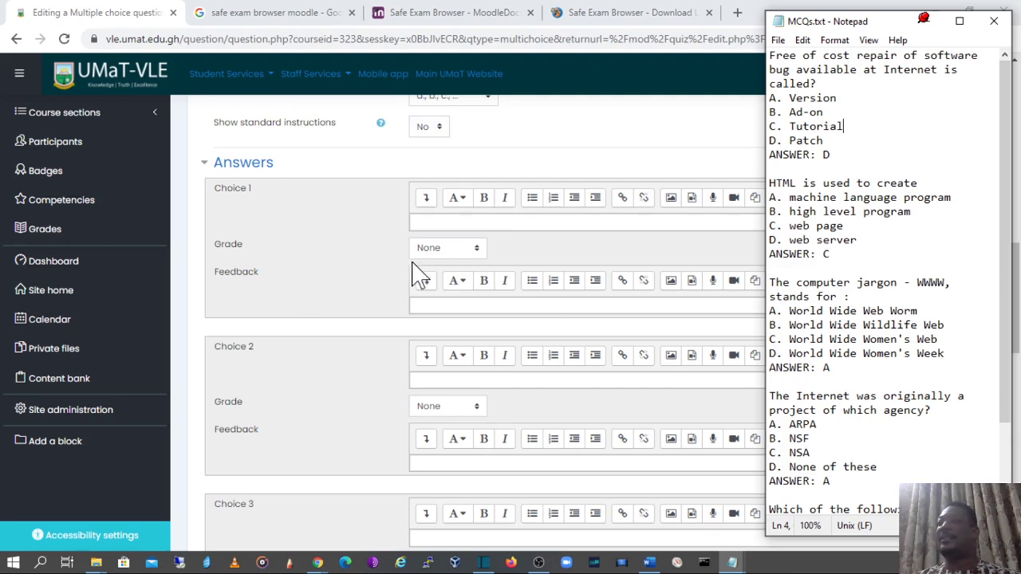
pyautogui.press('Up')
pyautogui.press('Up')
pyautogui.hotkey('shift', 'Left')
pyautogui.hotkey('shift', 'Left')
pyautogui.hotkey('shift', 'Left')
pyautogui.hotkey('shift', 'Left')
pyautogui.hotkey('shift', 'Left')
pyautogui.hotkey('shift', 'Left')
pyautogui.hotkey('shift', 'Left')
pyautogui.hotkey('ctrl', 'c')
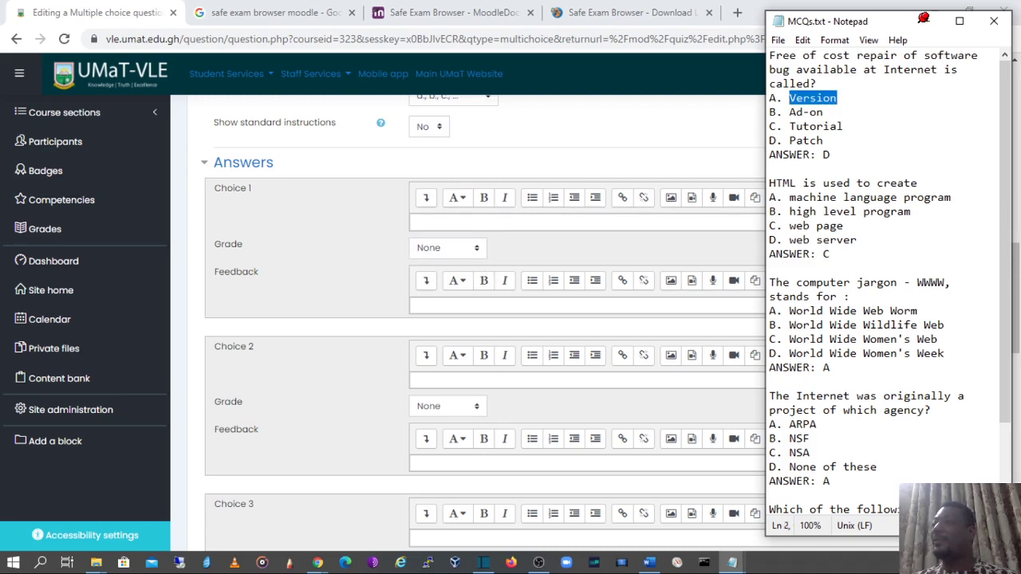
pyautogui.click(483, 222)
pyautogui.hotkey('ctrl', 'v')
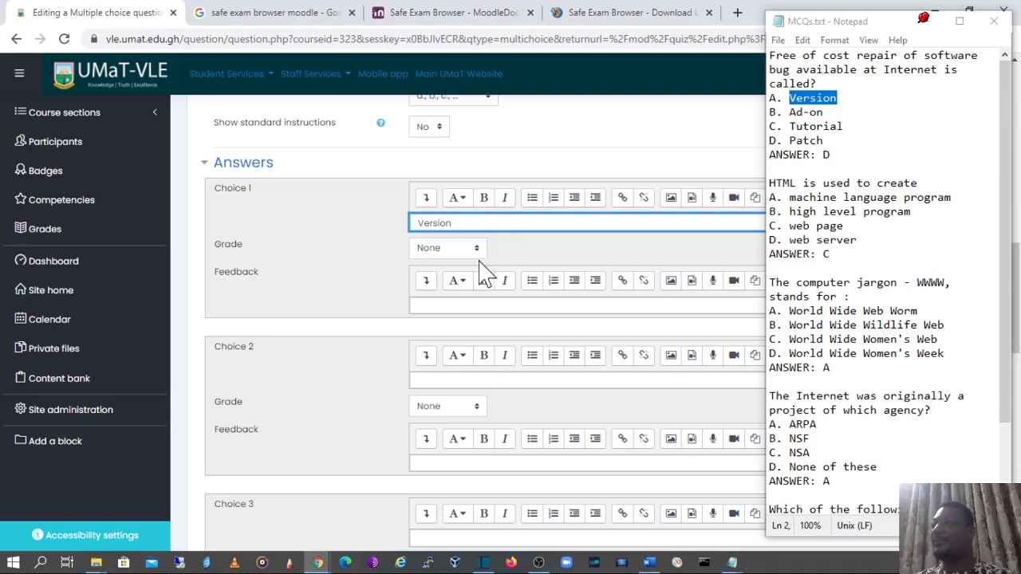
# Copy option B, "Ad-on", of the first question in MCQs.txt into the Choice 2 answer
pyautogui.click(596, 380)
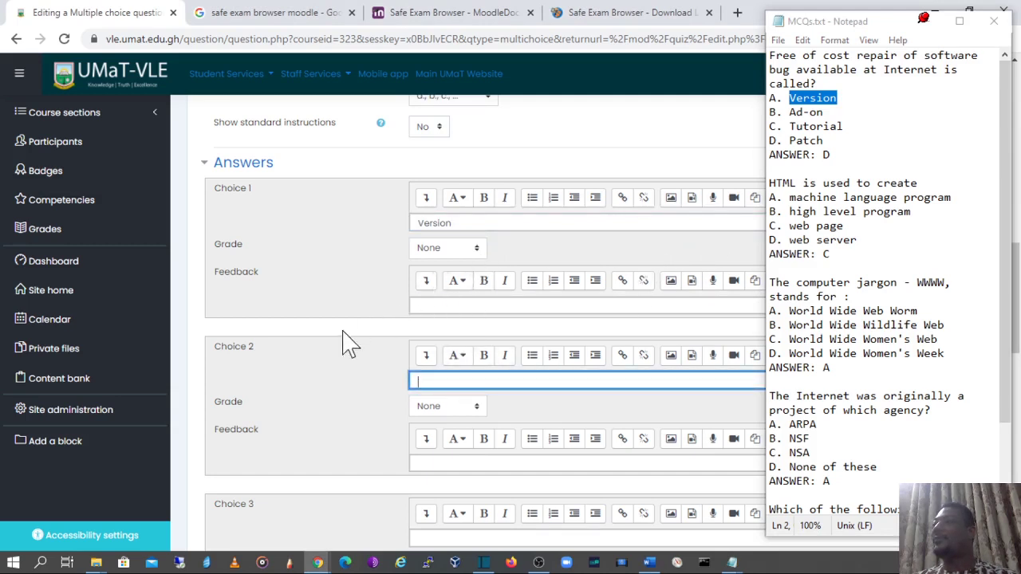
pyautogui.moveTo(788, 112); pyautogui.dragTo(822, 112)
pyautogui.hotkey('ctrl', 'c')
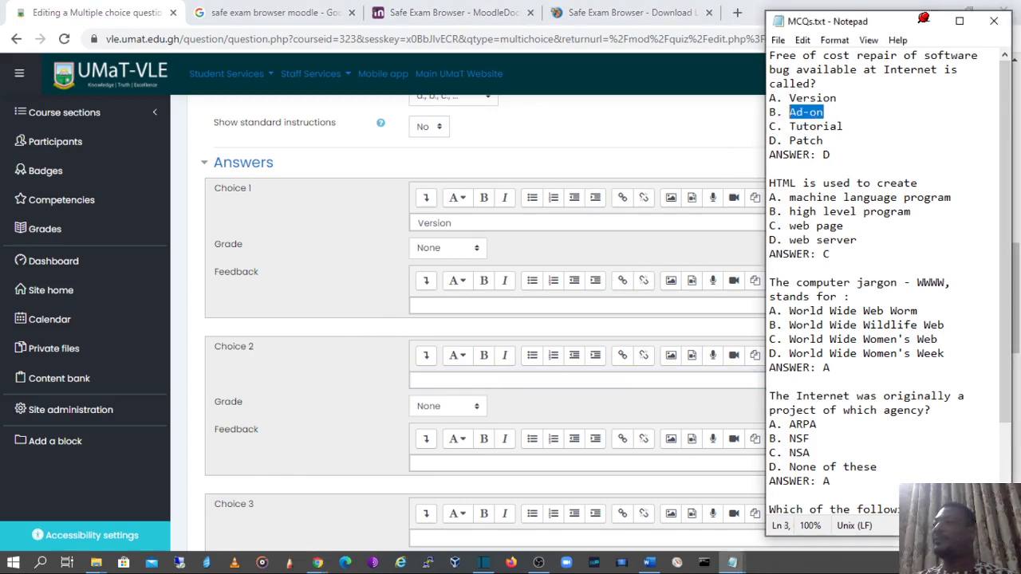
pyautogui.click(504, 379)
pyautogui.hotkey('ctrl', 'v')
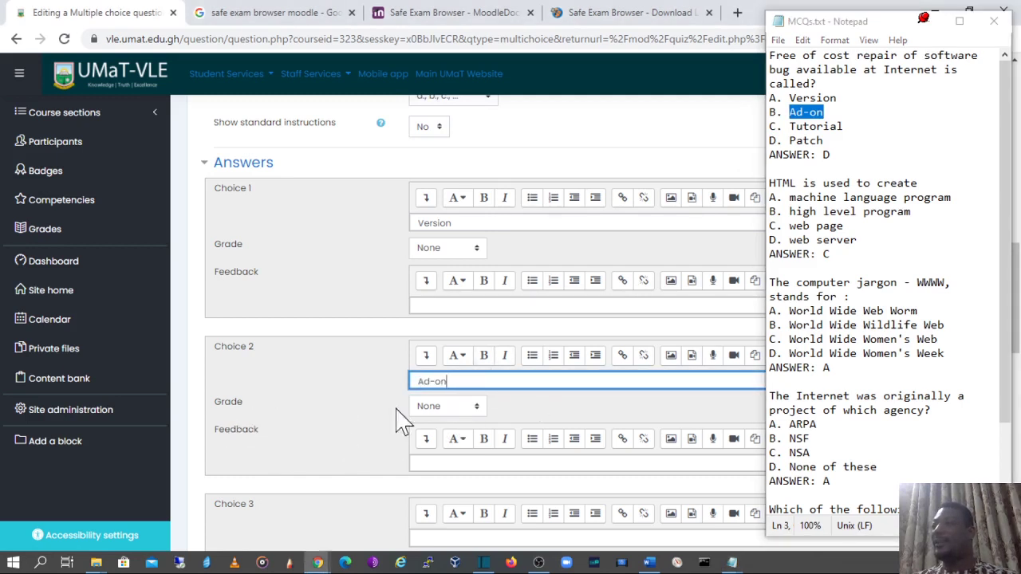
# Copy option C, "Tutorial", of the first question in MCQs.txt into the Choice 3 answer
pyautogui.scroll(-3, 494, 415)
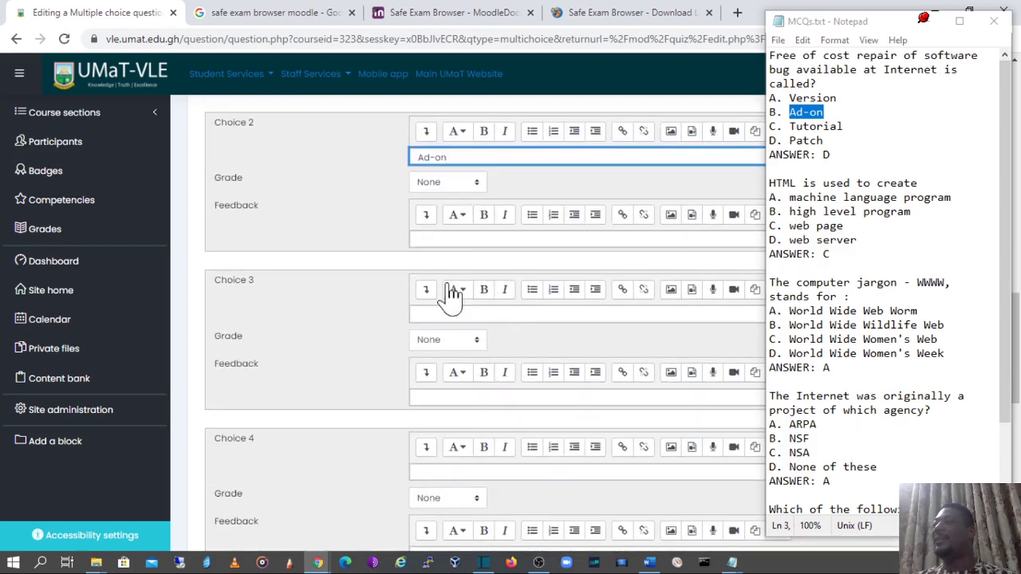
pyautogui.click(447, 314)
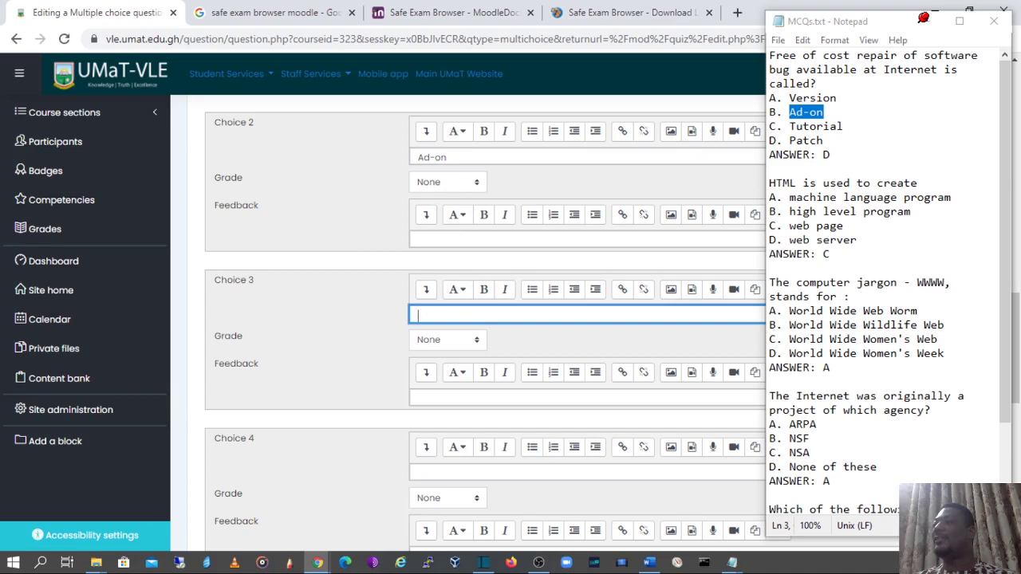
pyautogui.click(815, 126)
pyautogui.doubleClick(815, 125)
pyautogui.hotkey('ctrl', 'c')
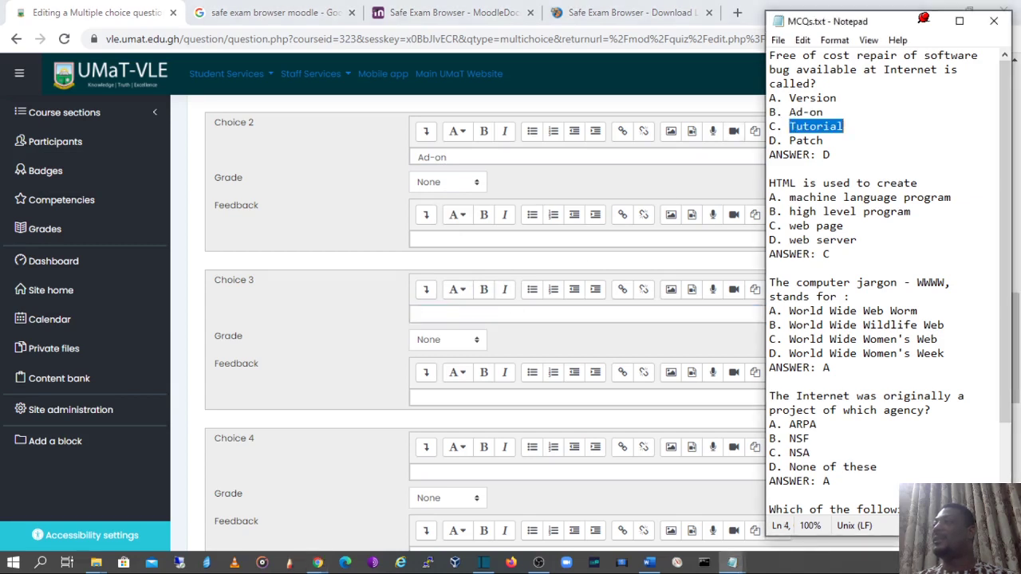
pyautogui.click(447, 315)
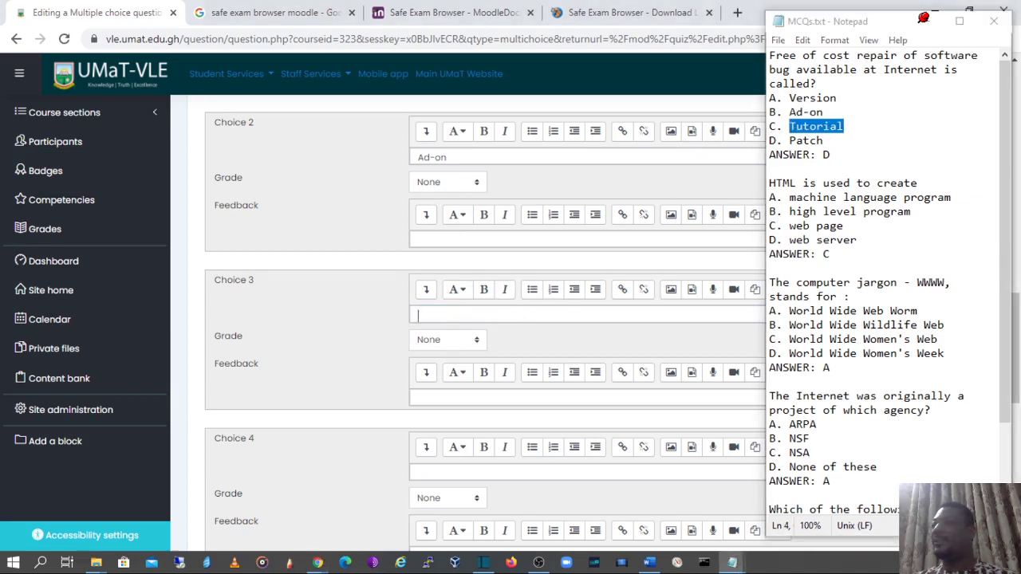
pyautogui.hotkey('ctrl', 'v')
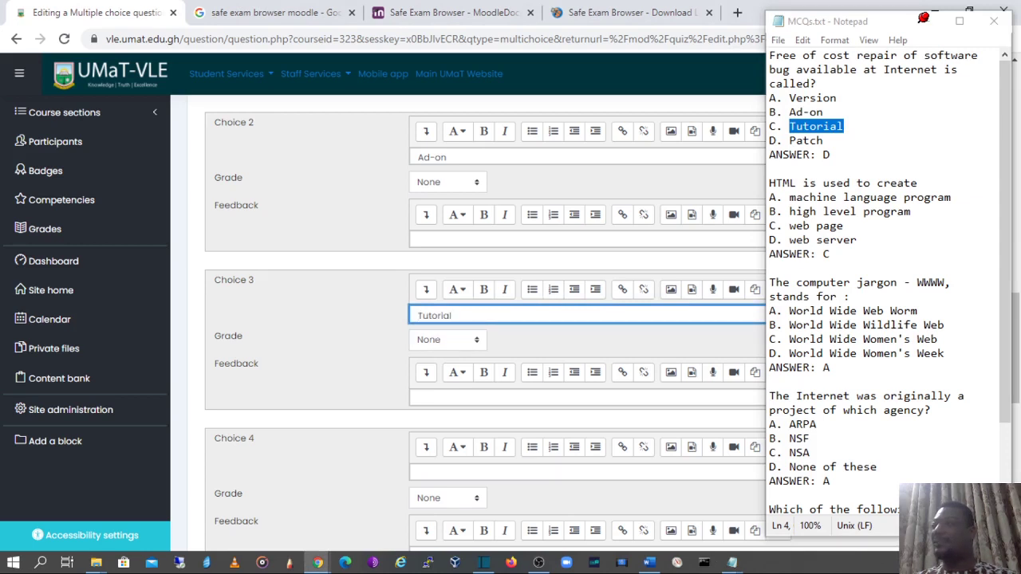
# Copy option D, "Patch", of the first question in MCQs.txt into the Choice 4 answer
pyautogui.click(805, 141)
pyautogui.doubleClick(805, 141)
pyautogui.hotkey('ctrl', 'c')
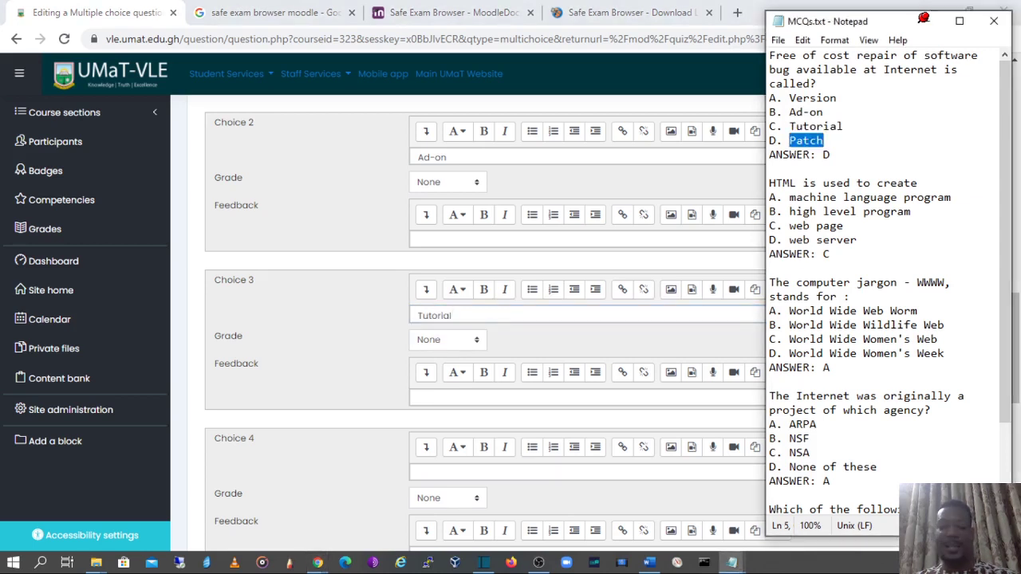
pyautogui.scroll(-1, 447, 363)
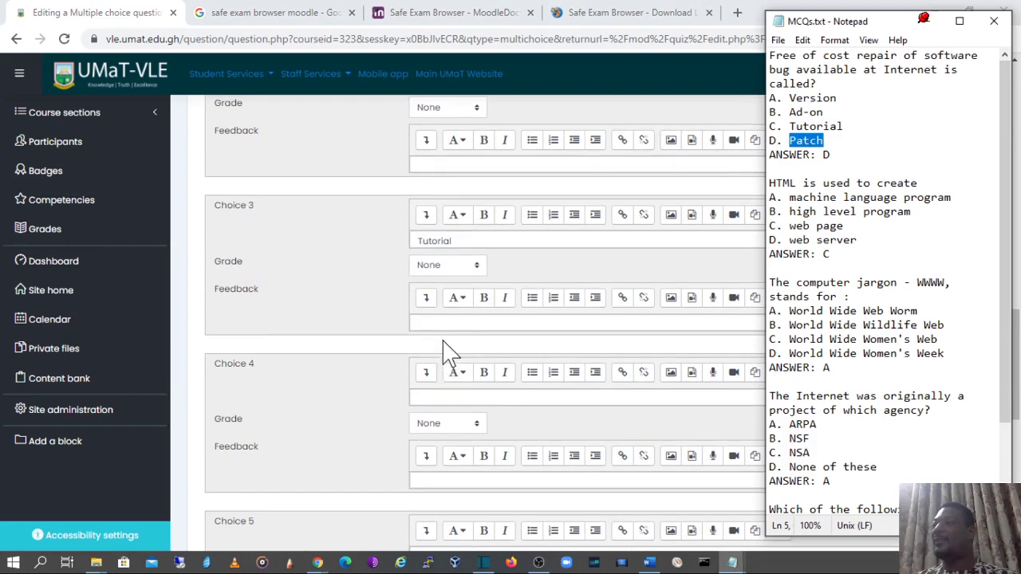
pyautogui.click(467, 398)
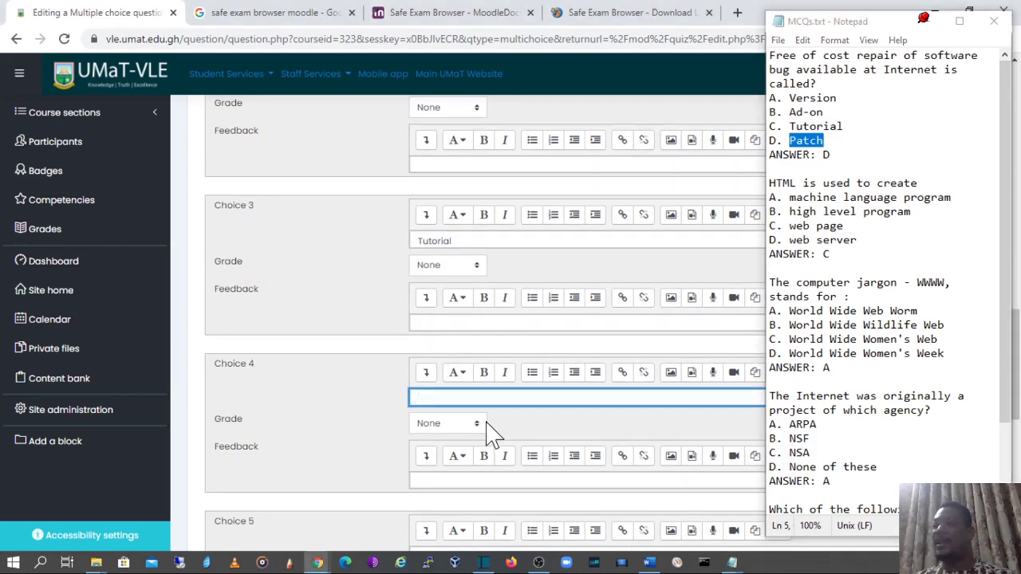
pyautogui.hotkey('ctrl', 'v')
# Highlight the answer letter D of the first question in MCQs.txt and set the Choice 4 grade to 100%
pyautogui.click(829, 155)
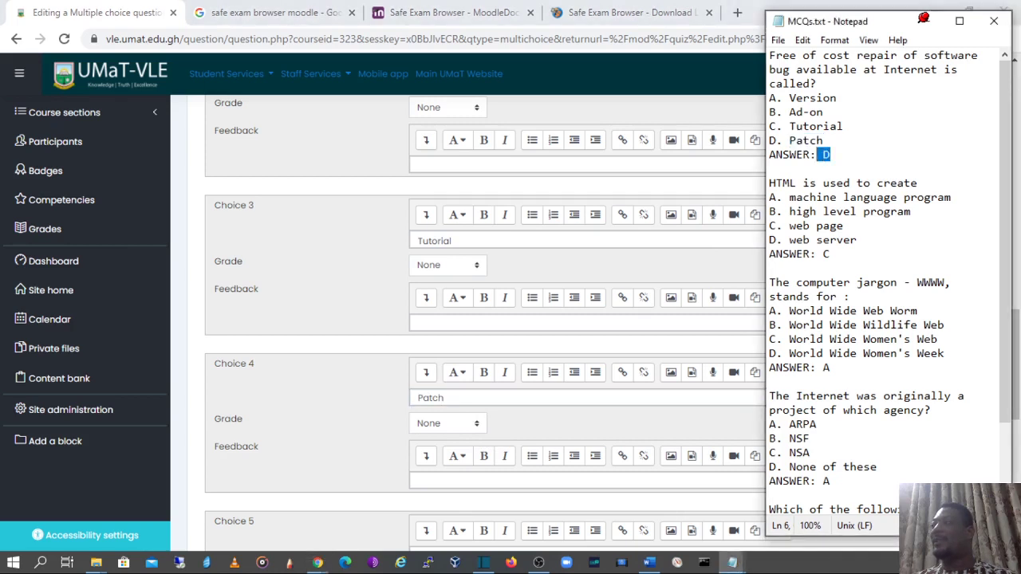
pyautogui.click(455, 424)
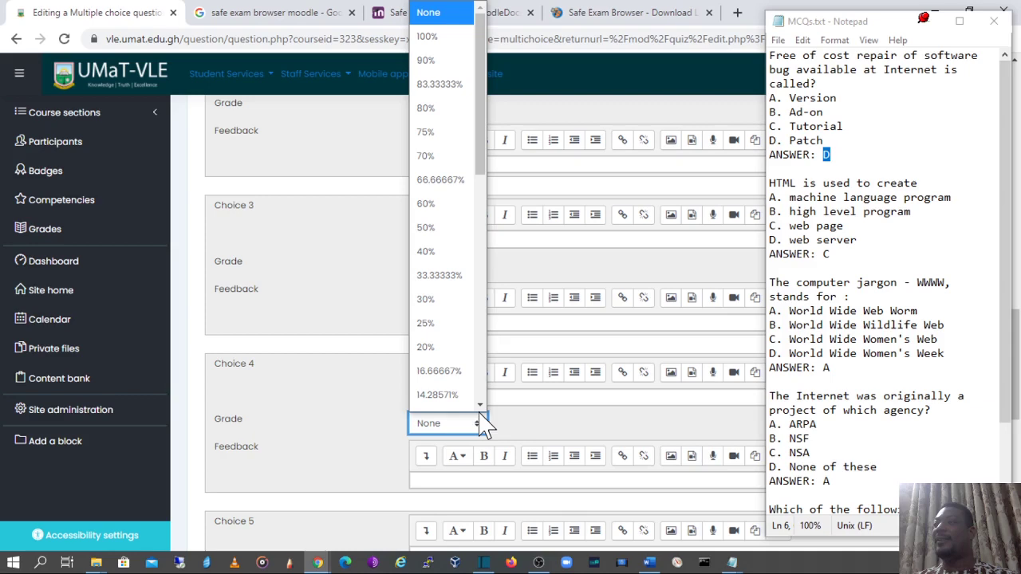
pyautogui.click(447, 36)
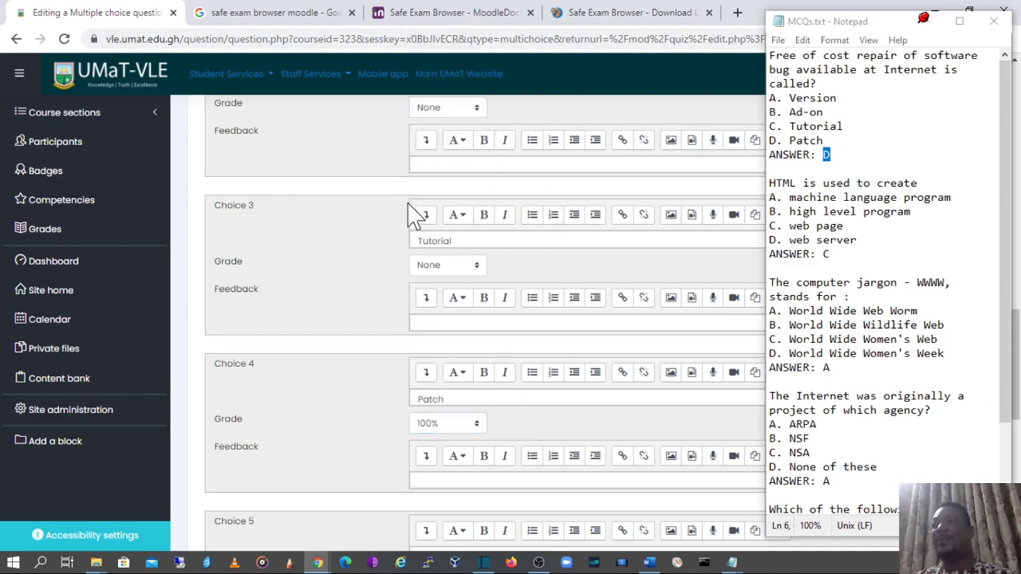
# Review the question settings and filled-in choices, and view the options for one or multiple answers without changing the setting
pyautogui.scroll(8, 412, 215)
pyautogui.scroll(1, 412, 227)
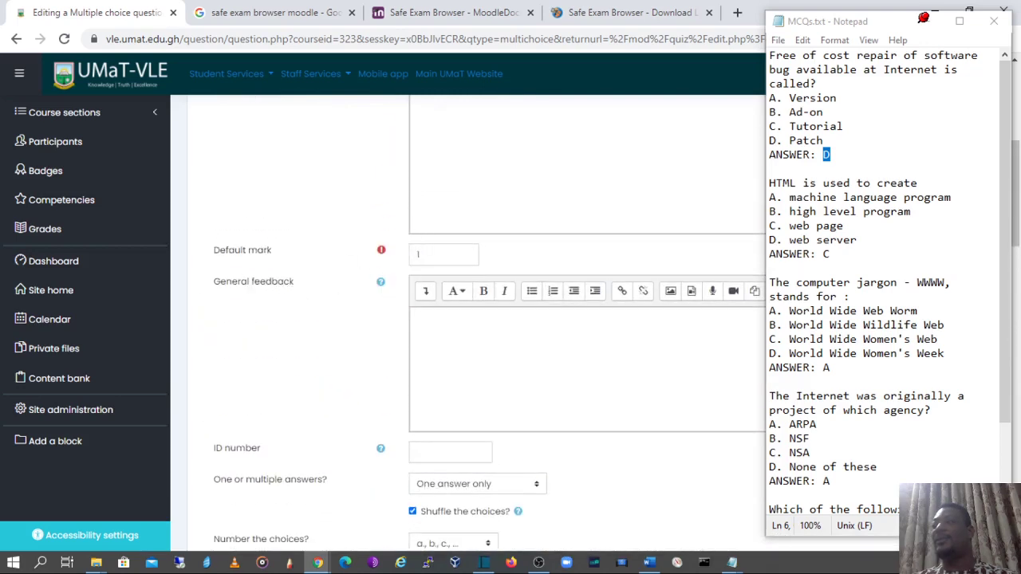
pyautogui.scroll(-10, 574, 375)
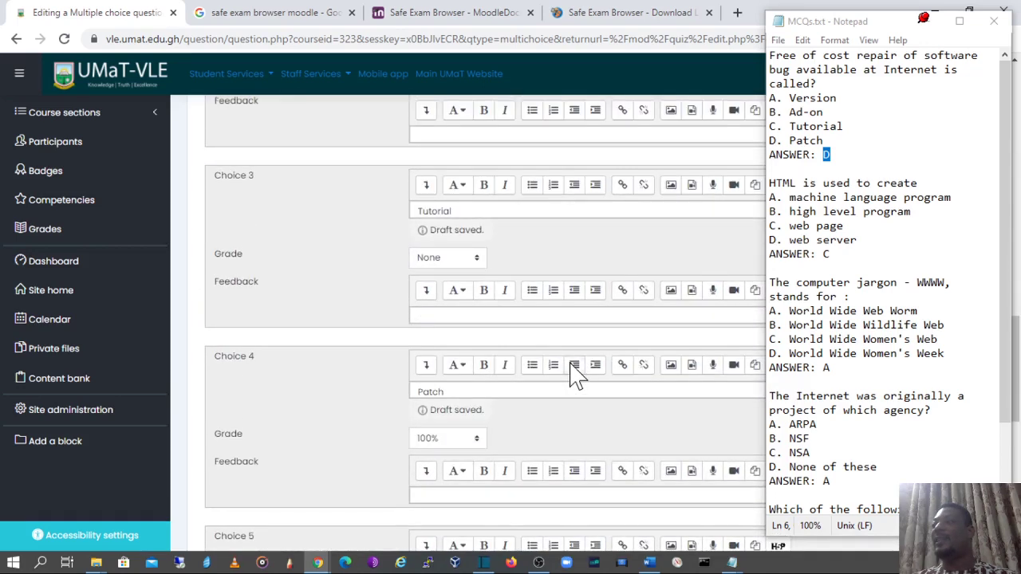
pyautogui.scroll(-2, 558, 377)
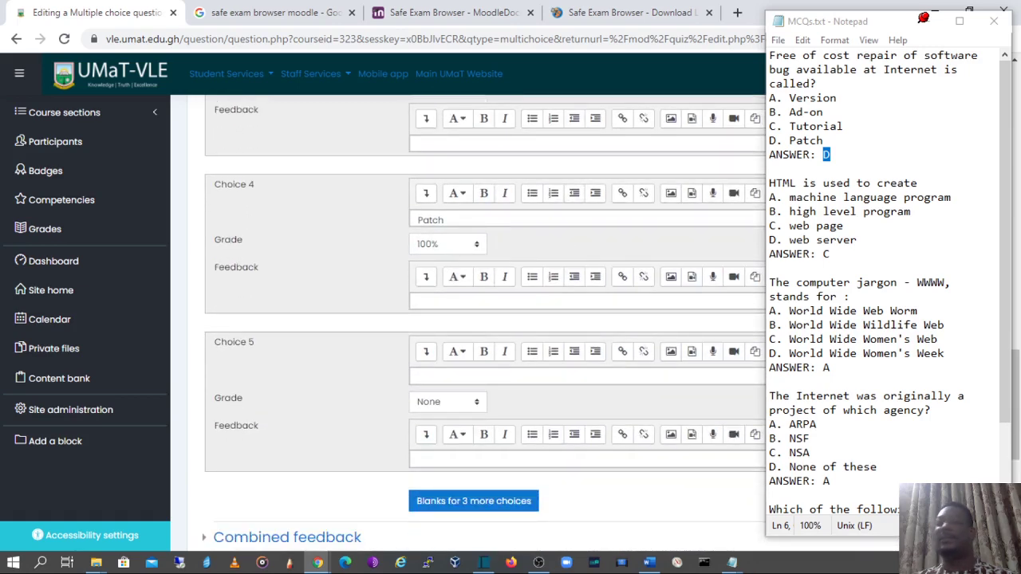
pyautogui.scroll(9, 466, 230)
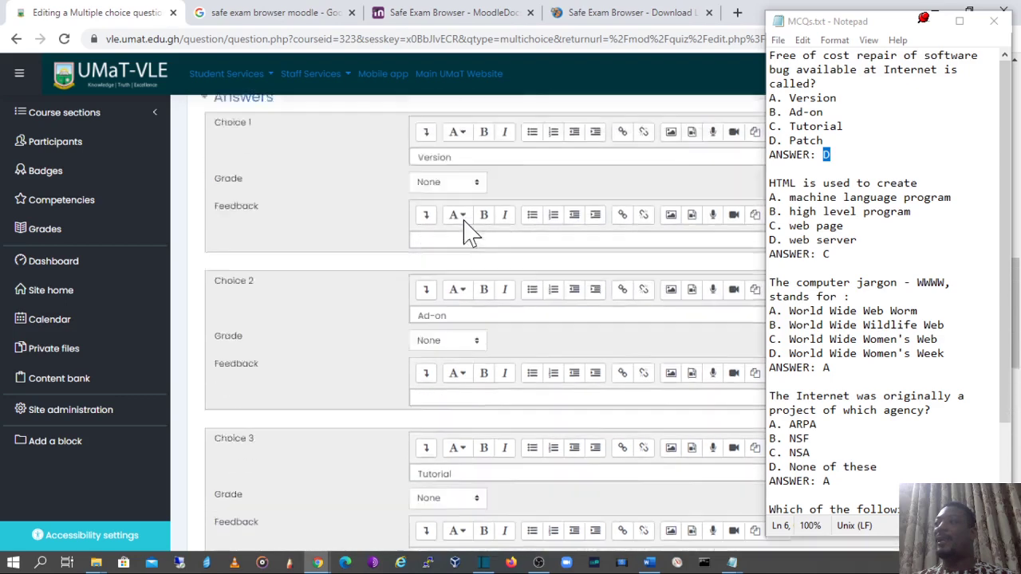
pyautogui.scroll(2, 470, 233)
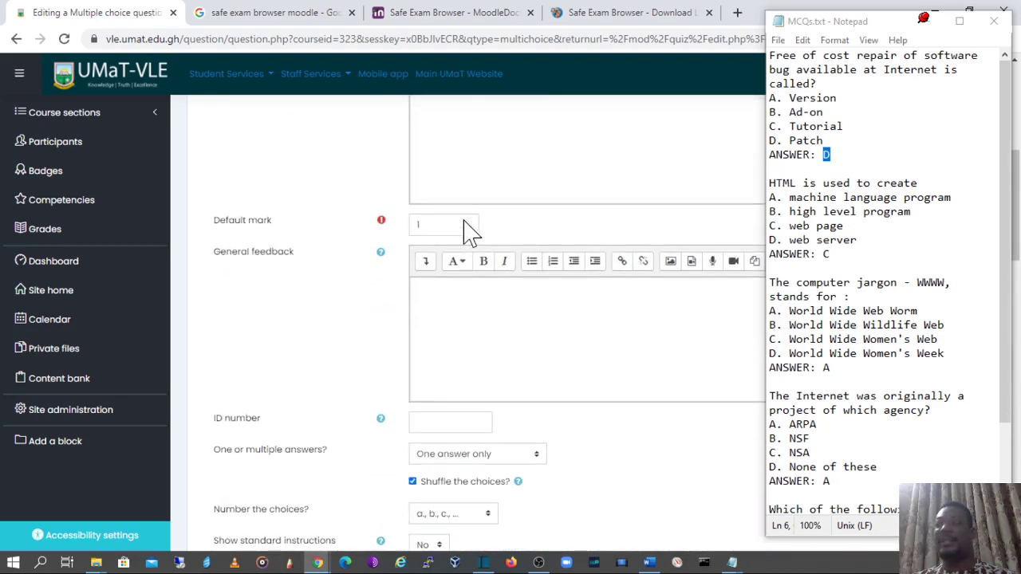
pyautogui.scroll(-3, 470, 231)
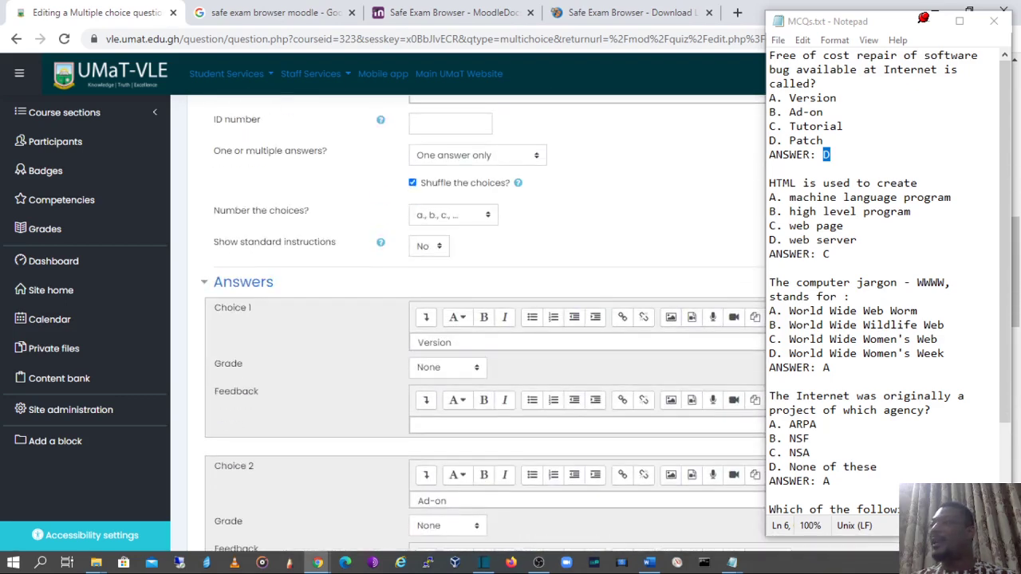
pyautogui.click(491, 157)
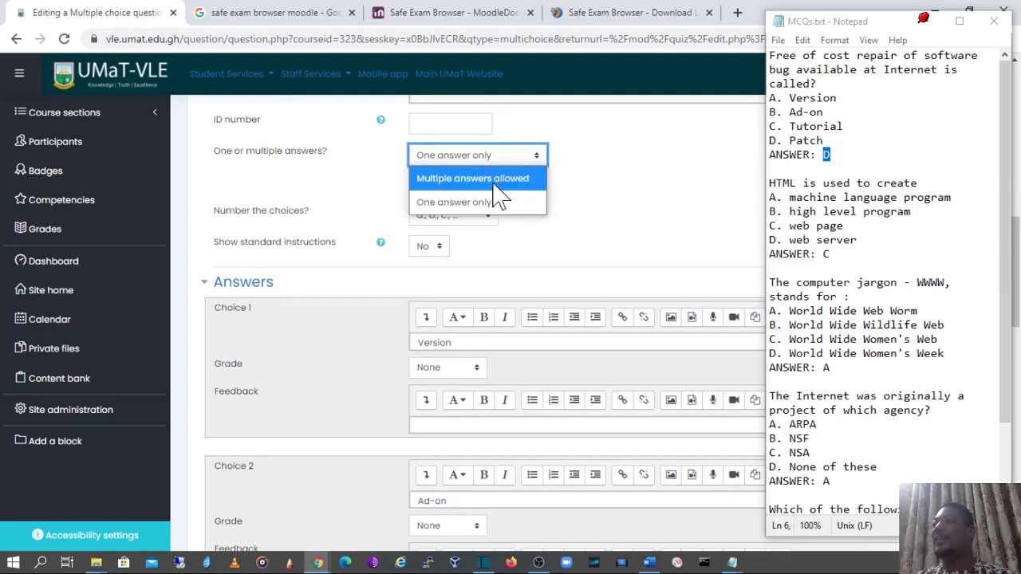
pyautogui.click(609, 178)
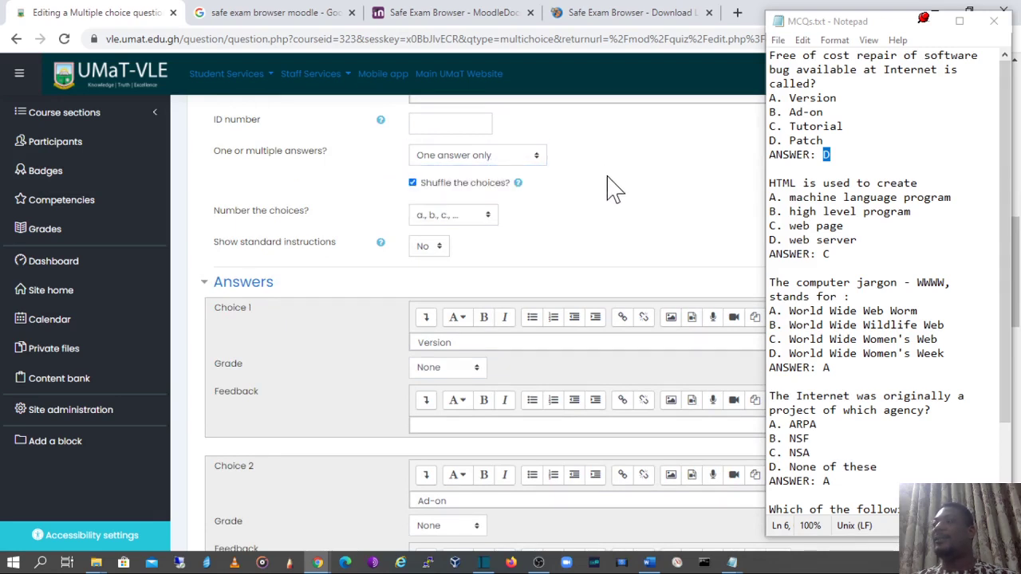
# Set the grades of Choice 1 ("Version") and Choice 4 ("Patch") to 50% each
pyautogui.scroll(-2, 611, 184)
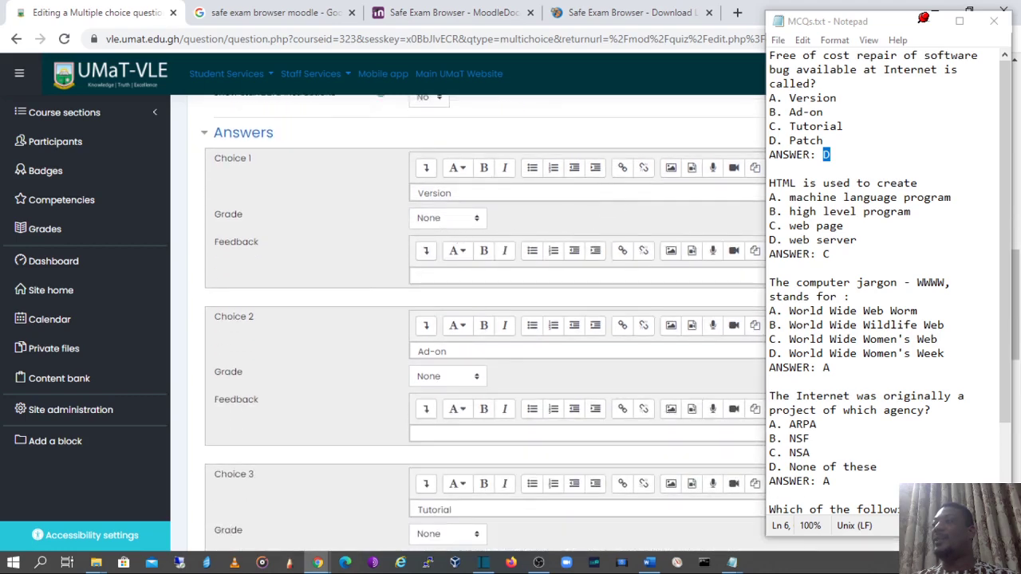
pyautogui.click(476, 222)
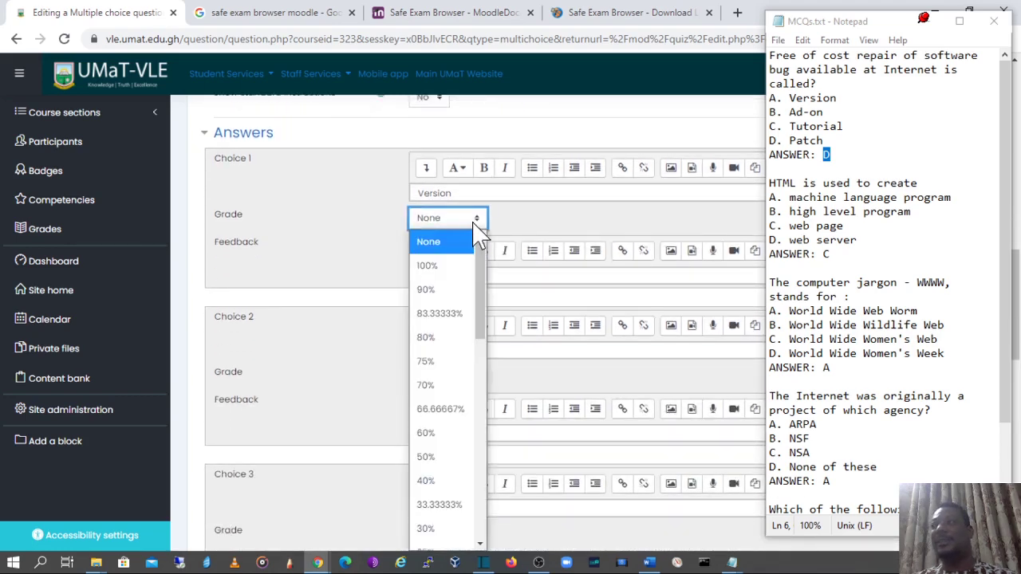
pyautogui.click(449, 461)
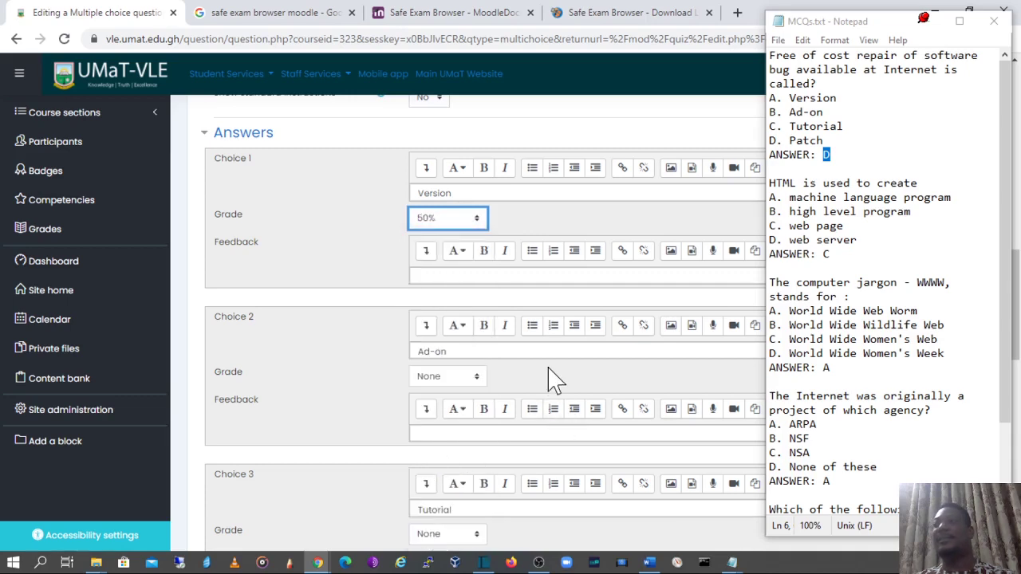
pyautogui.scroll(-2, 553, 376)
pyautogui.scroll(-1, 446, 470)
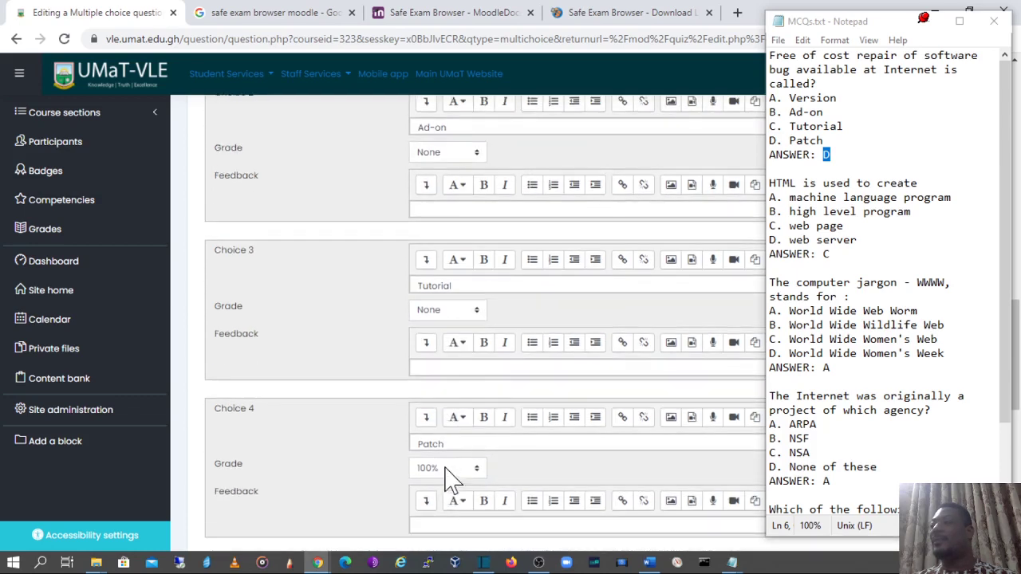
pyautogui.click(449, 469)
pyautogui.click(463, 229)
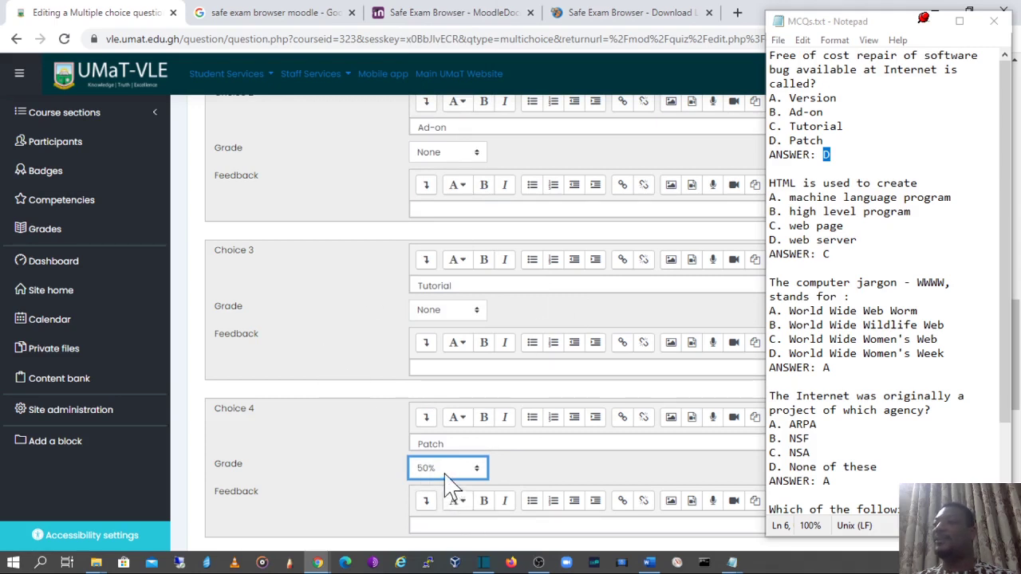
# Set the Choice 1 grade back to None and the Choice 4 grade back to 100%
pyautogui.scroll(2, 454, 467)
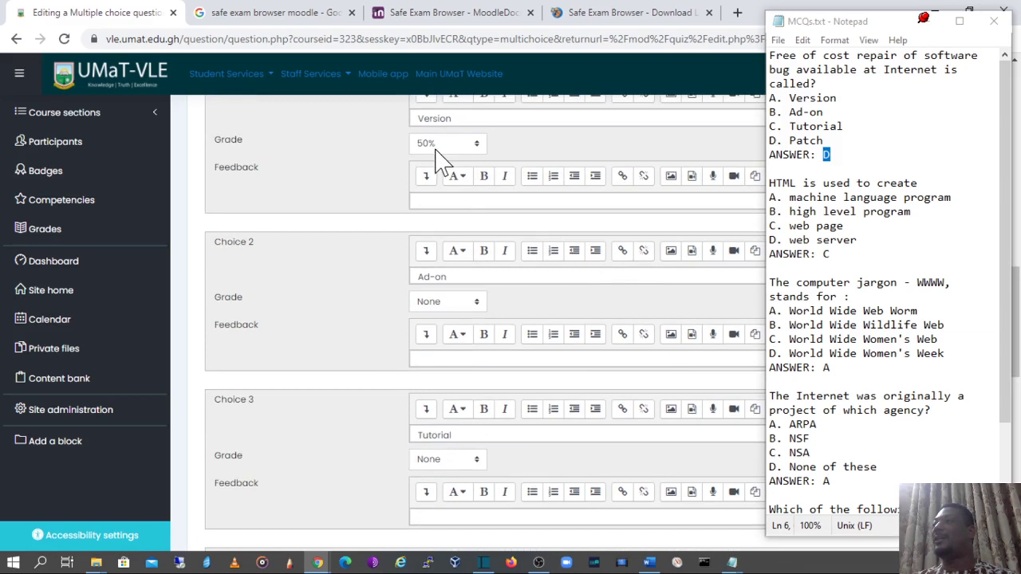
pyautogui.scroll(1, 447, 215)
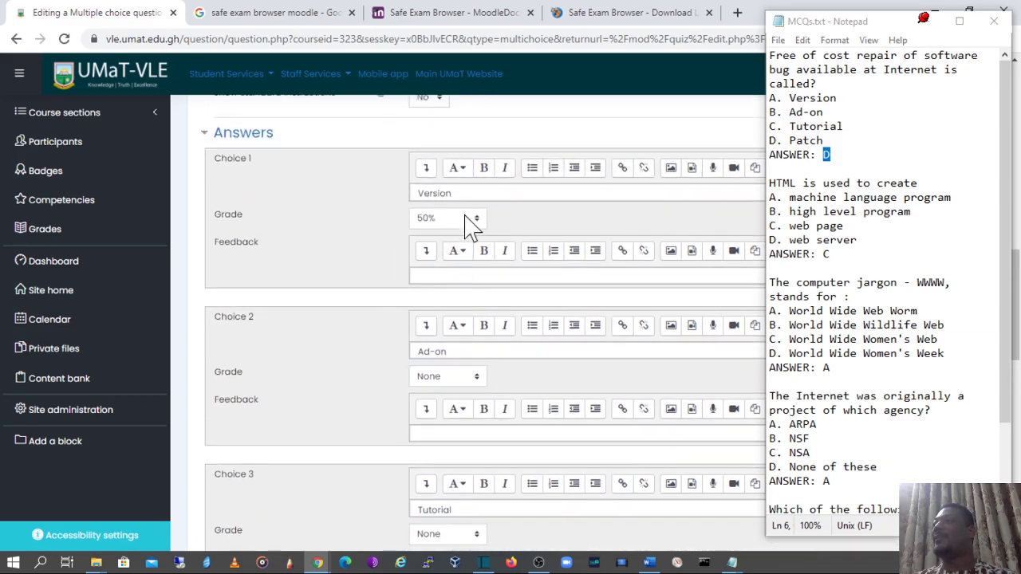
pyautogui.click(470, 223)
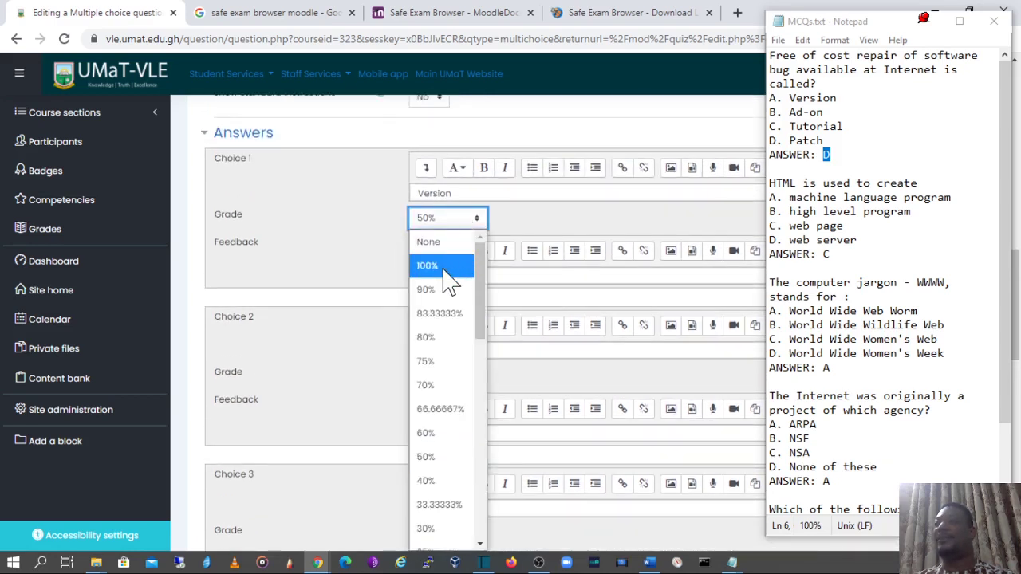
pyautogui.click(455, 241)
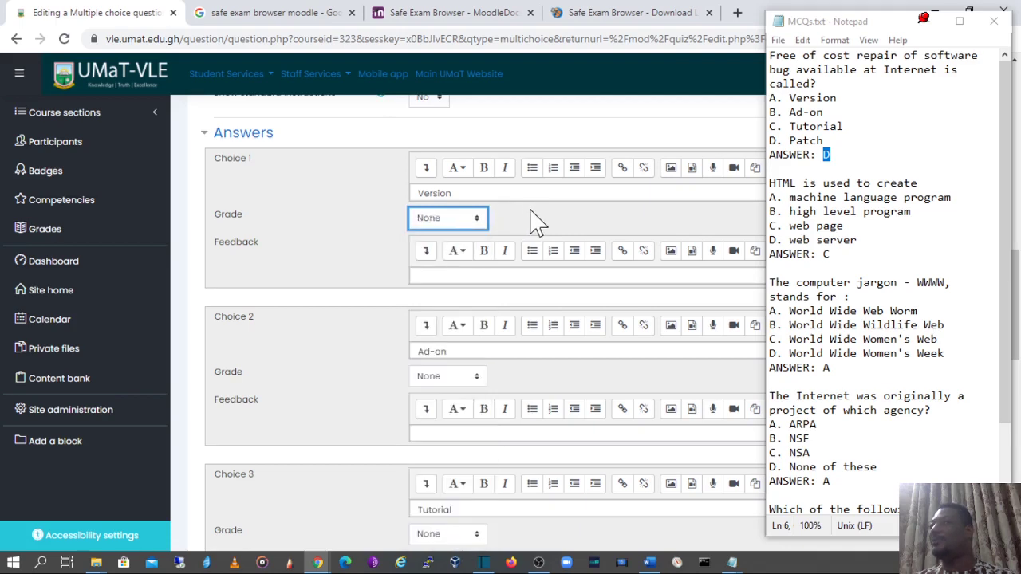
pyautogui.scroll(1, 538, 223)
pyautogui.scroll(-3, 537, 222)
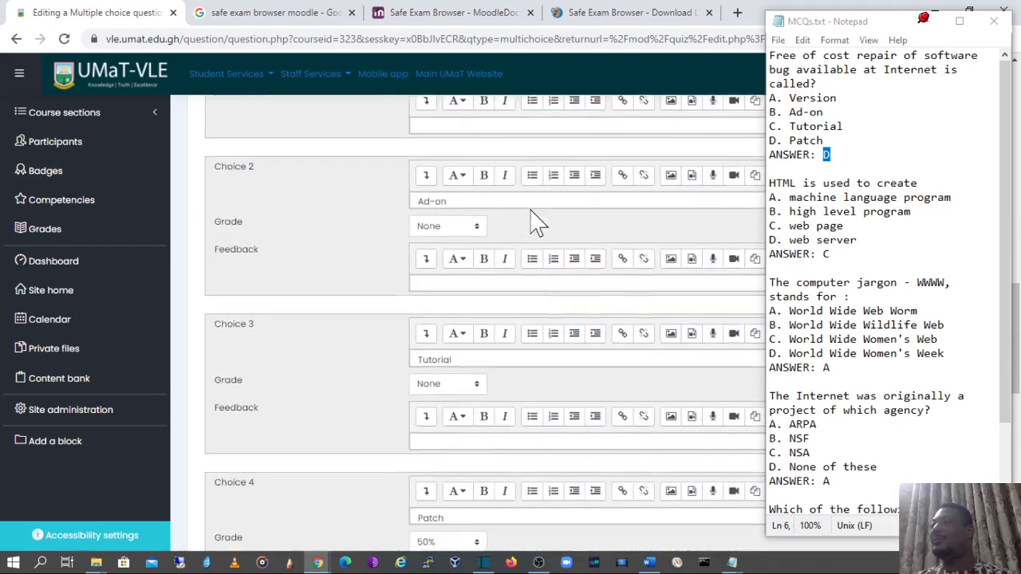
pyautogui.scroll(-3, 537, 223)
pyautogui.click(481, 254)
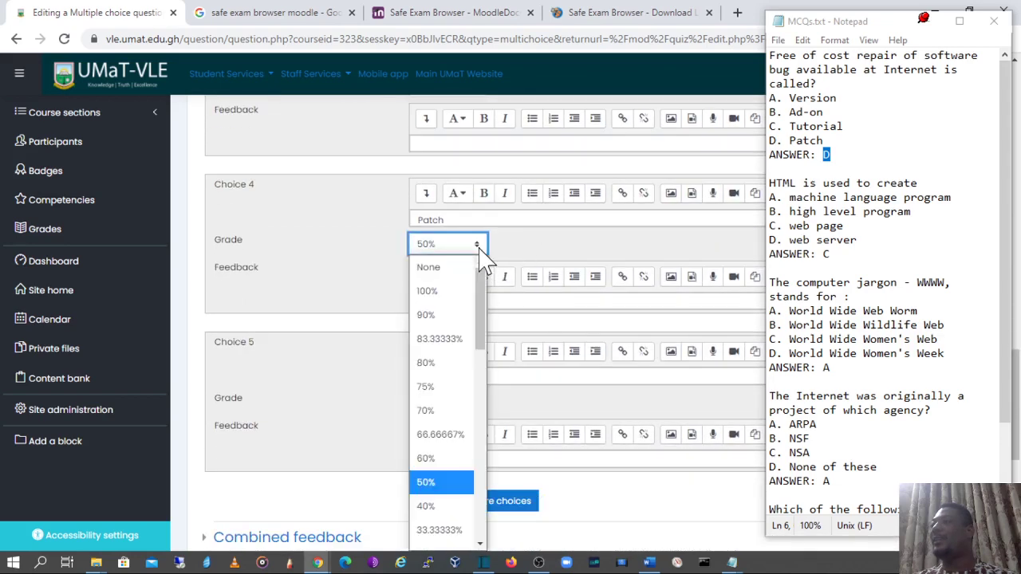
pyautogui.click(453, 291)
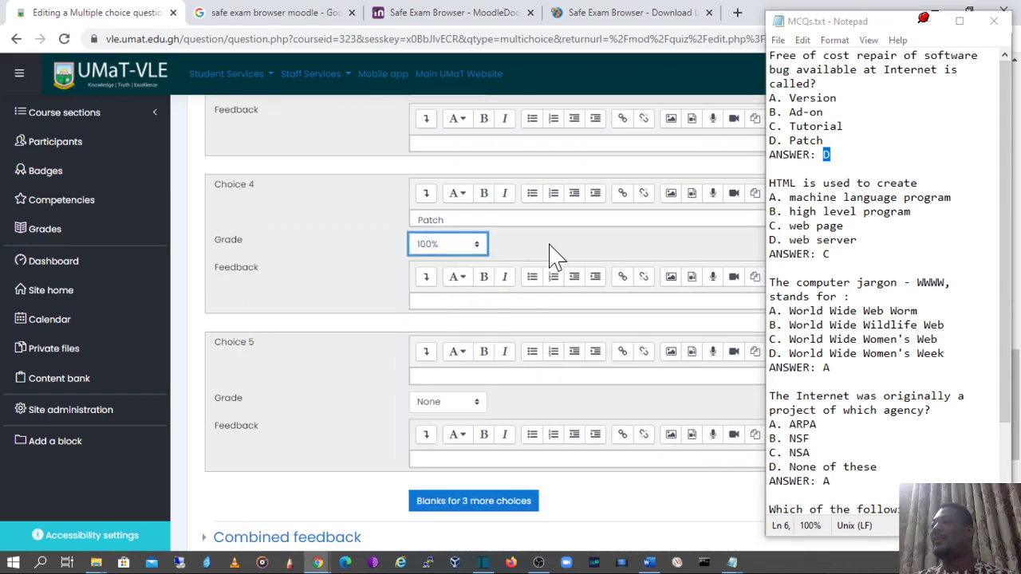
pyautogui.scroll(1, 552, 257)
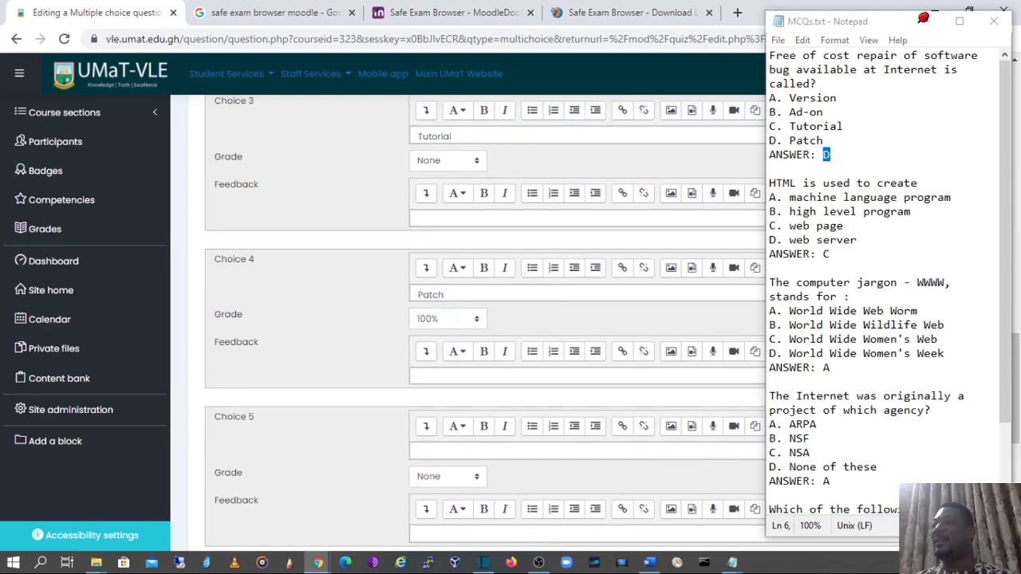
# Check the choices of the software bug repair question and save the question to the quiz
pyautogui.scroll(3, 357, 315)
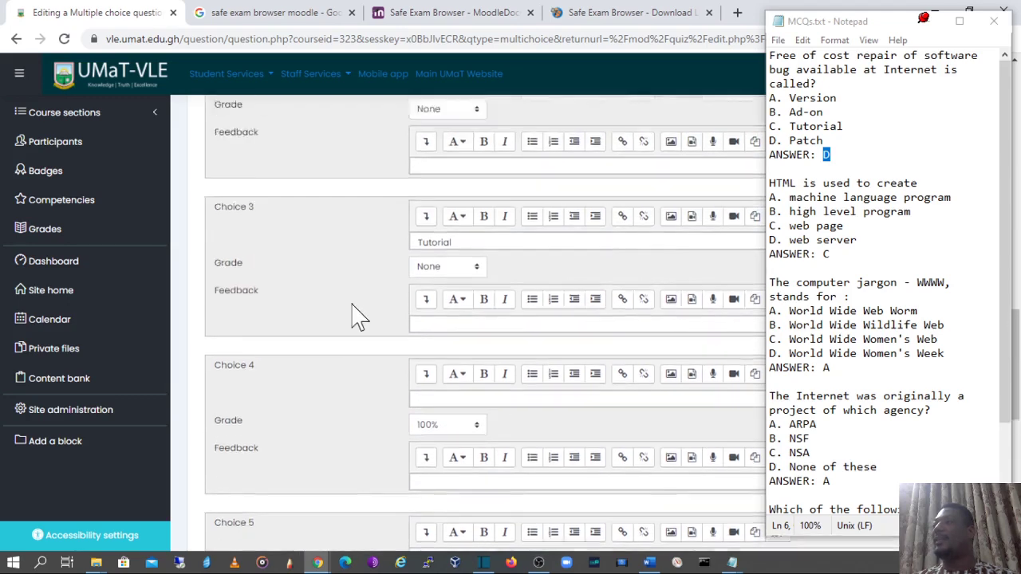
pyautogui.click(418, 518)
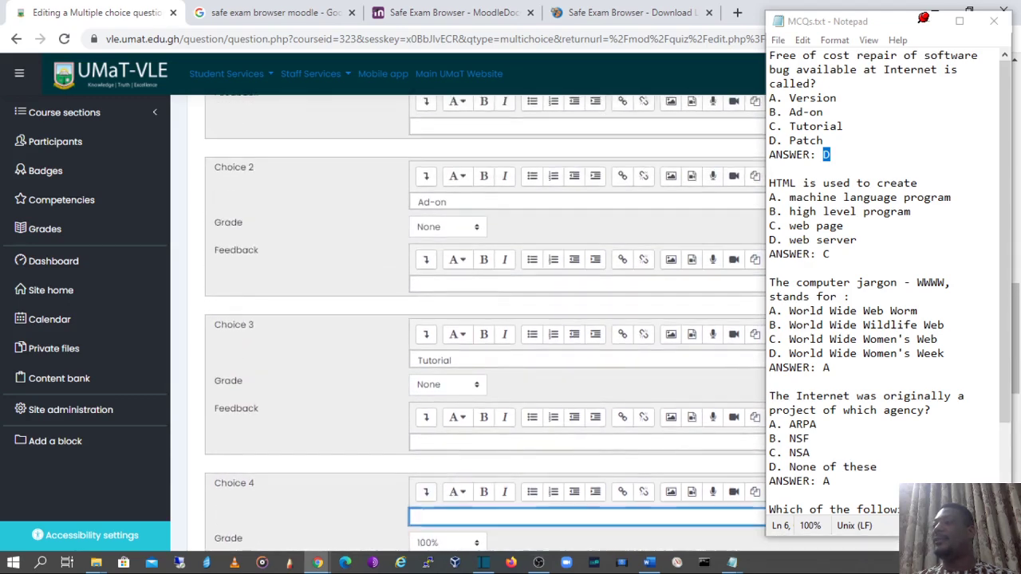
pyautogui.click(347, 491)
pyautogui.scroll(-5, 348, 488)
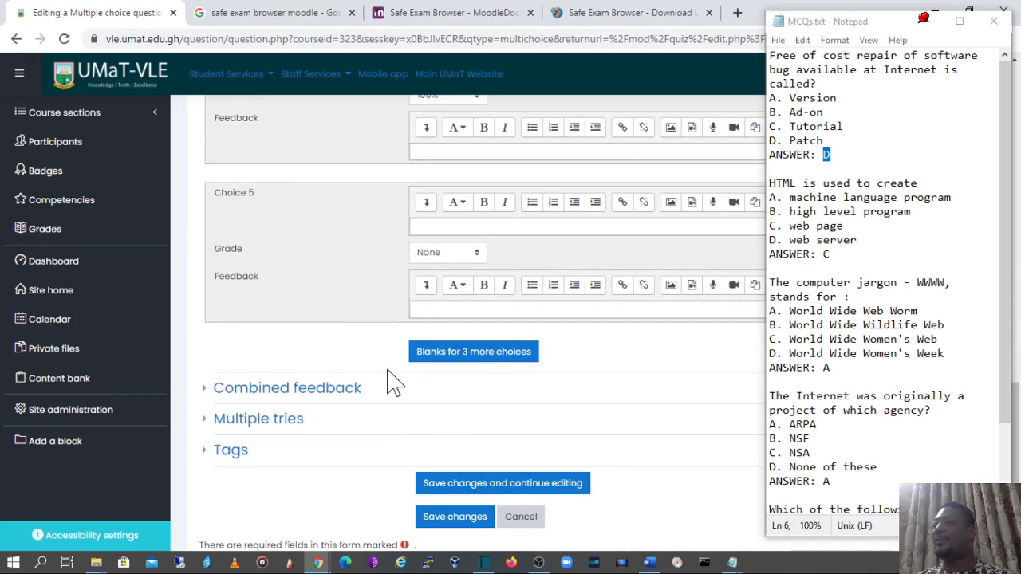
pyautogui.scroll(2, 524, 373)
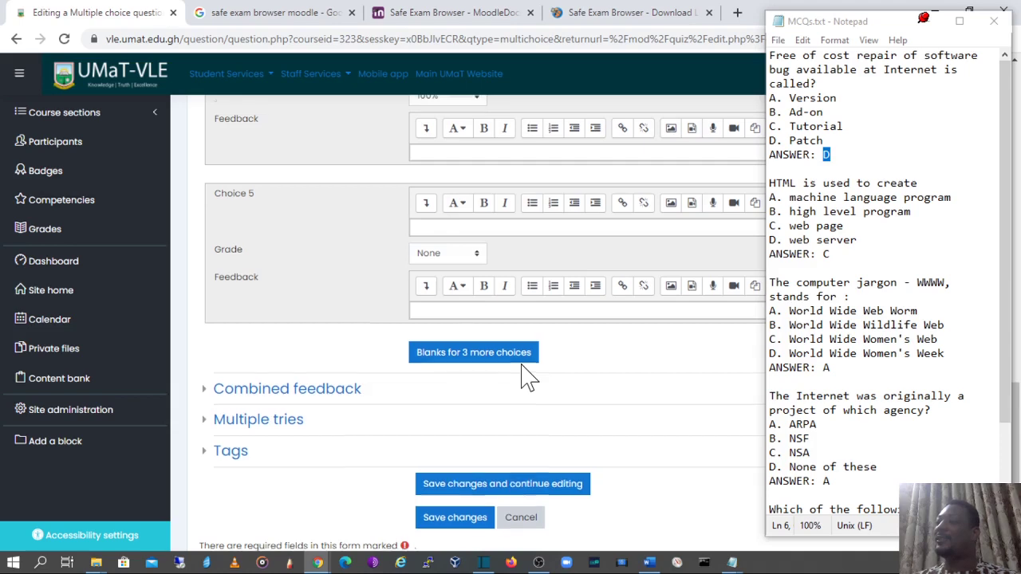
pyautogui.scroll(-1, 488, 503)
pyautogui.scroll(-1, 488, 506)
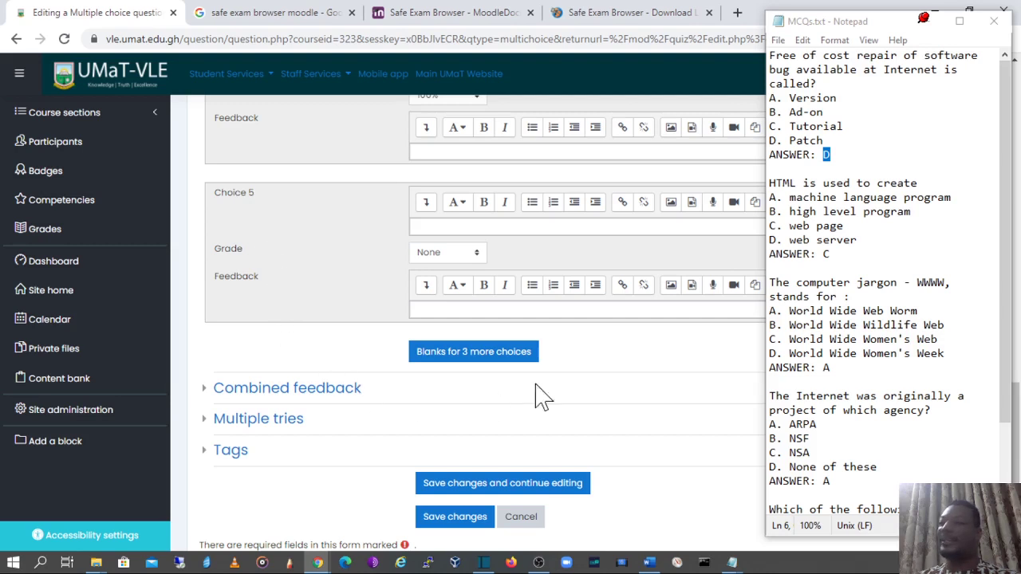
pyautogui.click(843, 126)
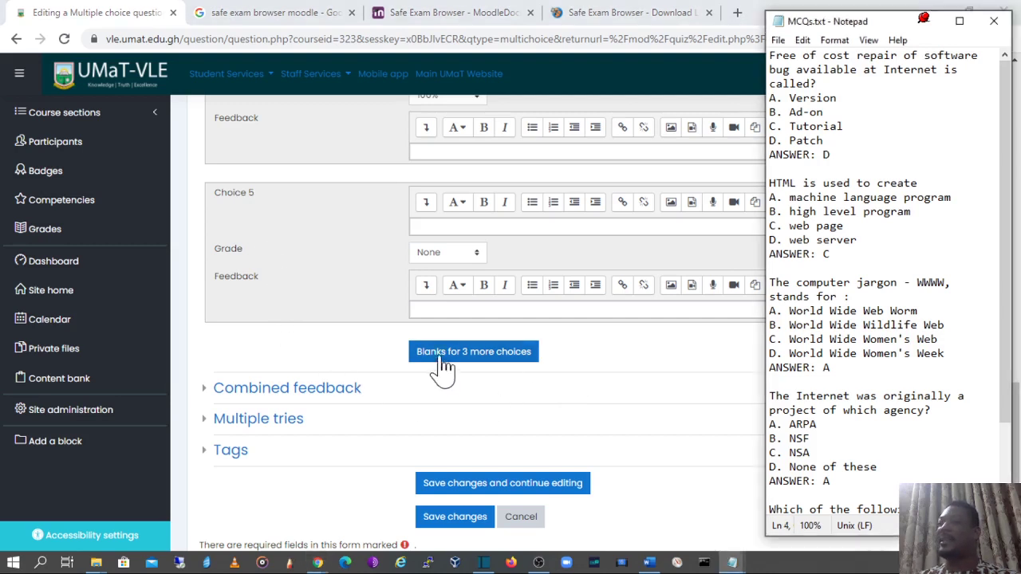
pyautogui.scroll(-1, 433, 372)
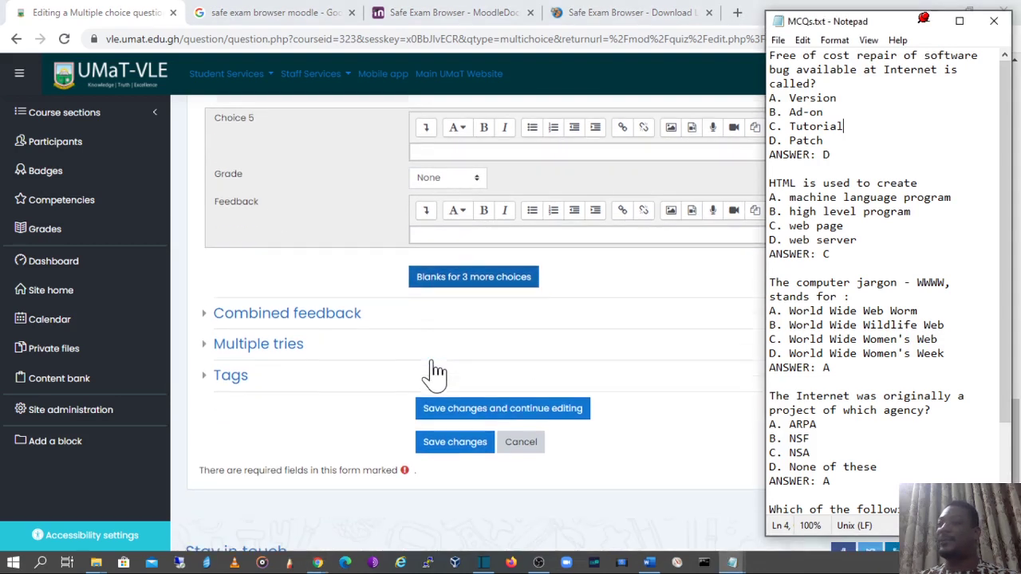
pyautogui.click(457, 449)
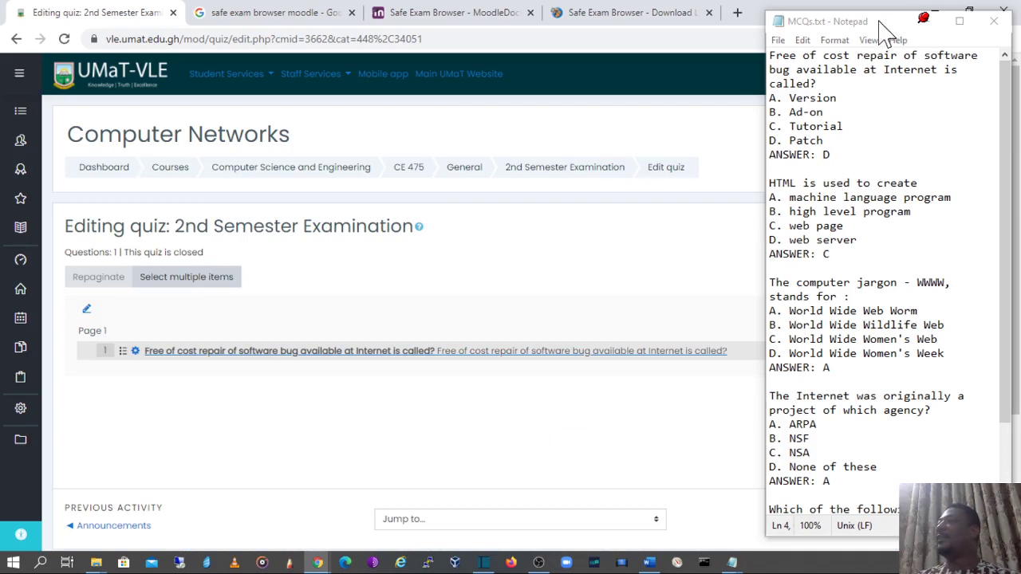
# Delete the software bug repair question with its choices and answer from MCQs.txt, save the file and put its window away
pyautogui.moveTo(879, 22); pyautogui.dragTo(868, 32)
pyautogui.moveTo(819, 164); pyautogui.dragTo(763, 64)
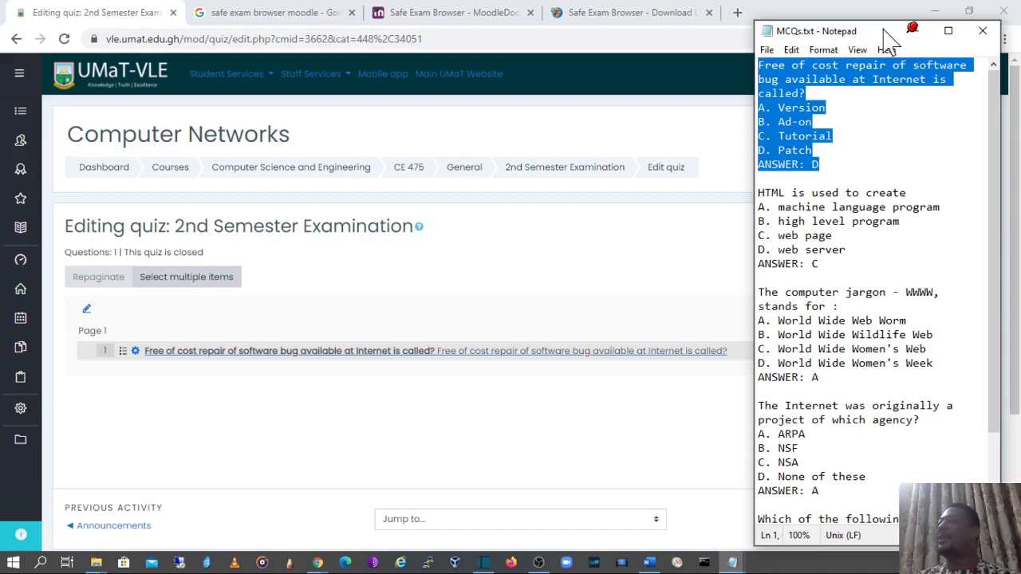
pyautogui.moveTo(911, 29); pyautogui.dragTo(815, 45)
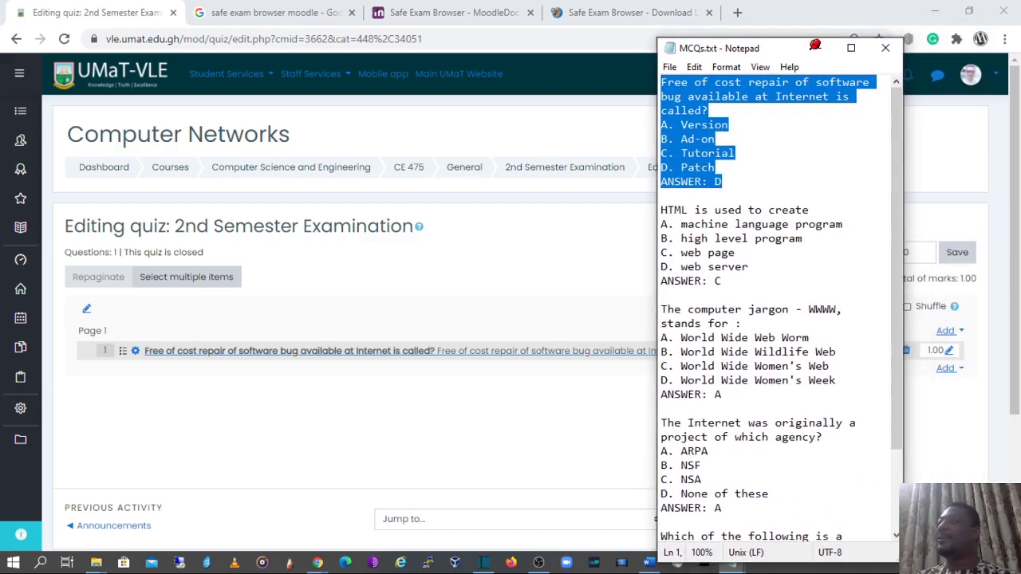
pyautogui.click(688, 110)
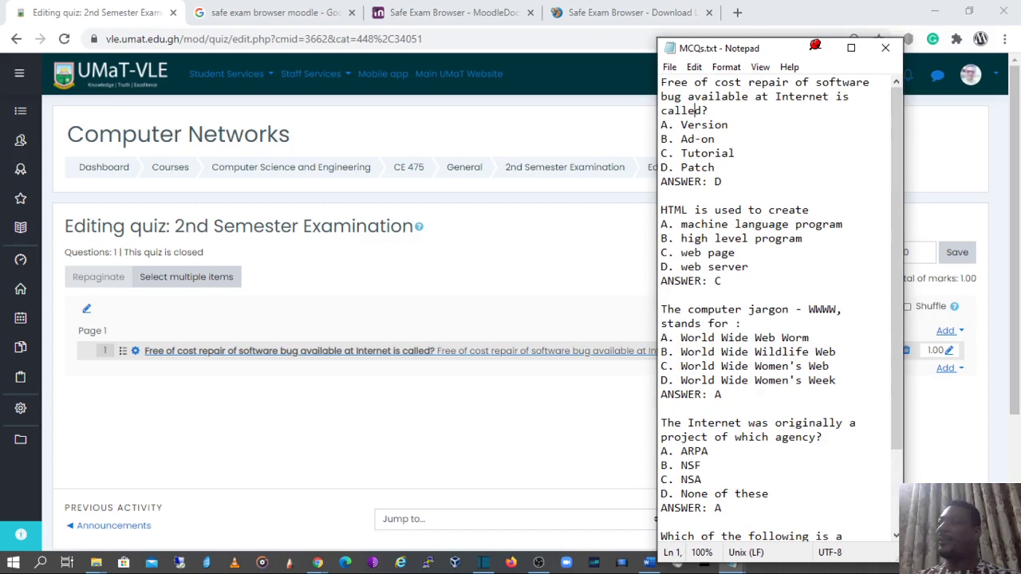
pyautogui.hotkey('ctrl', 'shift', 'Home')
pyautogui.press('Delete')
pyautogui.press('Delete')
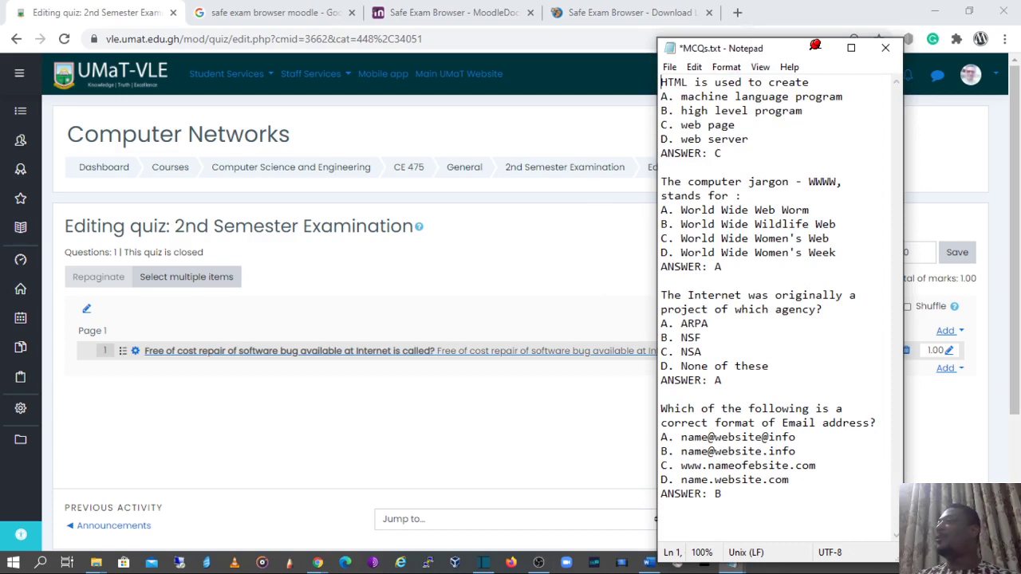
pyautogui.hotkey('ctrl', 's')
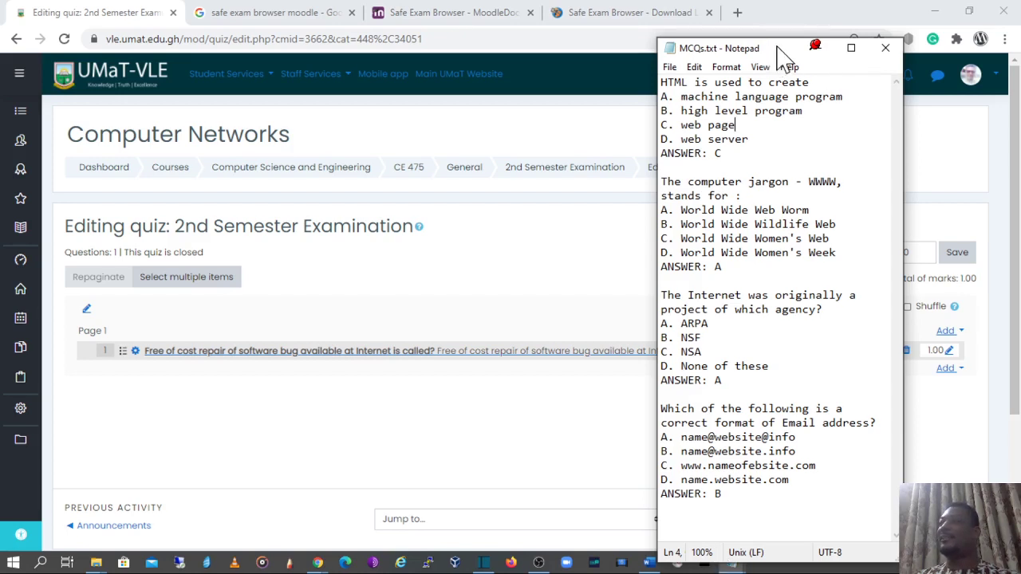
pyautogui.click(816, 48)
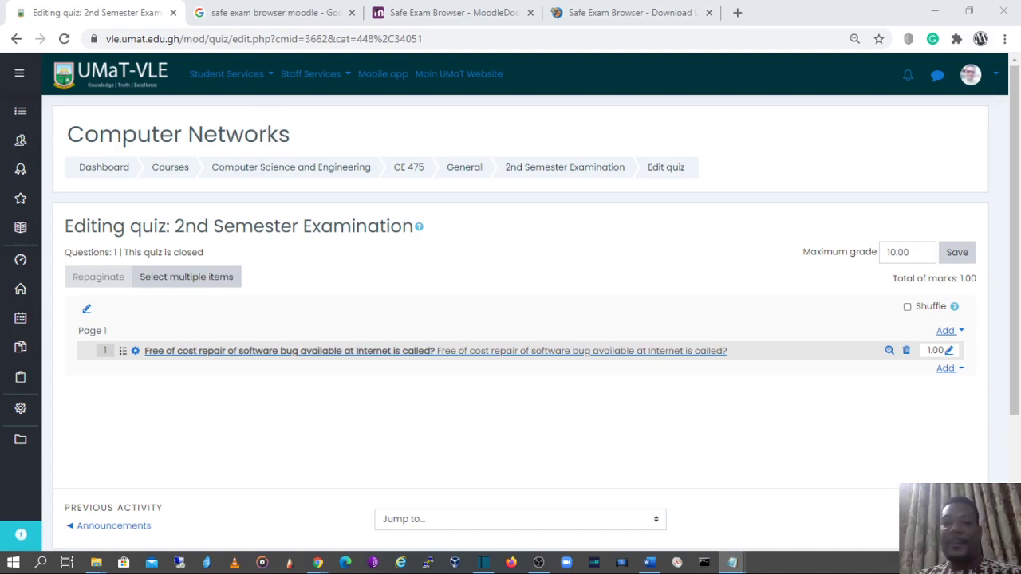
# Bring up Moodle Training Guidelines.txt, highlight "Upload bulk questions" under Multiple Choice Questions, and put the window away
pyautogui.moveTo(439, 0); pyautogui.dragTo(611, 87)
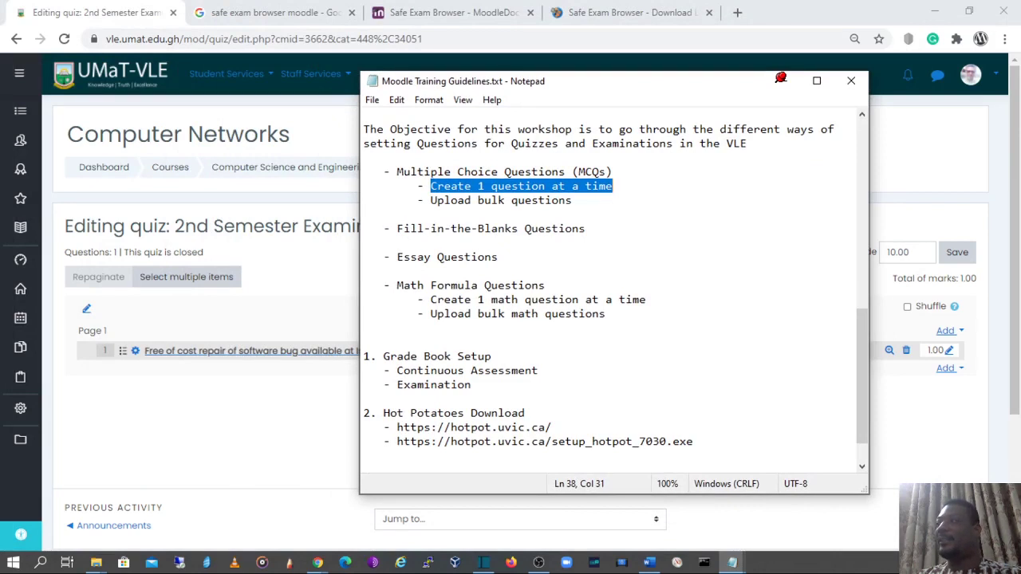
pyautogui.press('Right')
pyautogui.click(431, 200)
pyautogui.moveTo(431, 200); pyautogui.dragTo(571, 200)
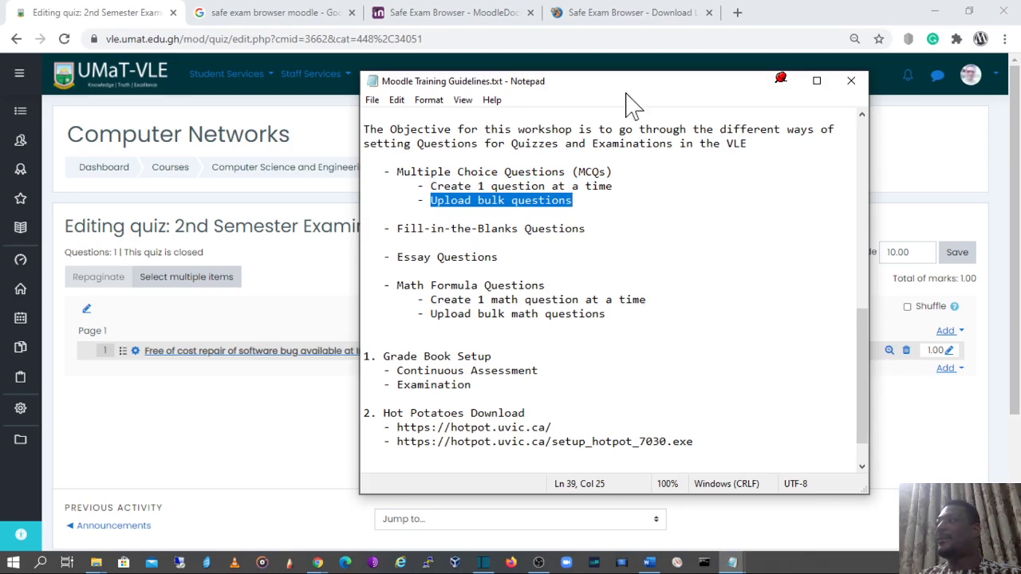
pyautogui.click(781, 80)
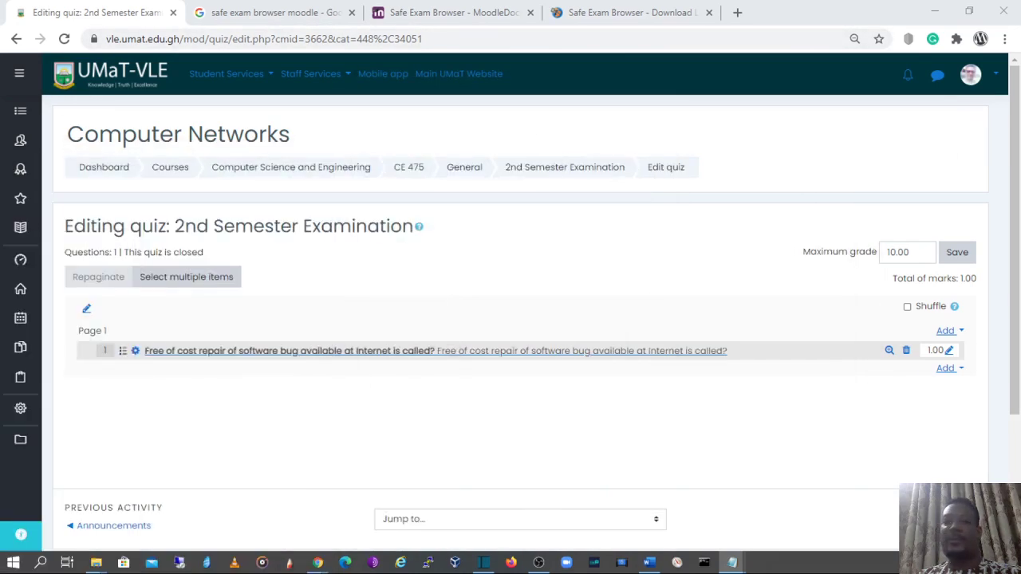
# Bring MCQs.txt back up and highlight the question line "HTML is used to create" to examine the bulk question format
pyautogui.click(732, 562)
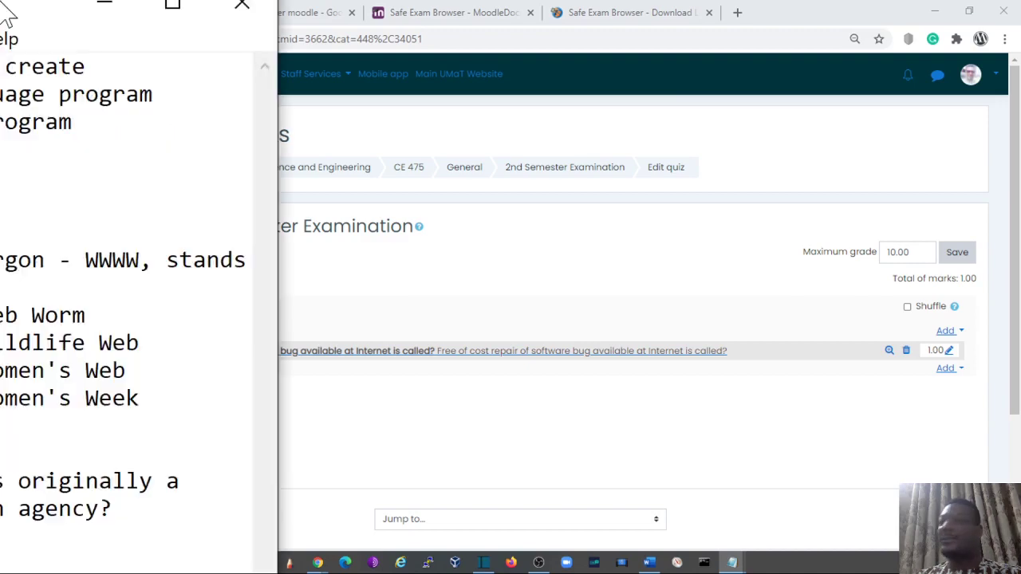
pyautogui.moveTo(529, 36); pyautogui.dragTo(654, 10)
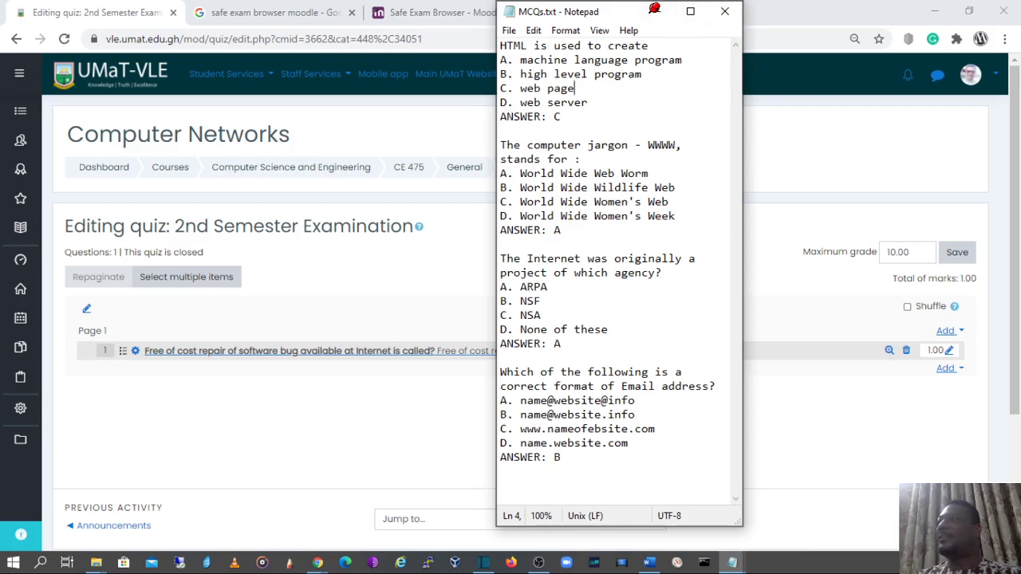
pyautogui.press('Down')
pyautogui.press('End')
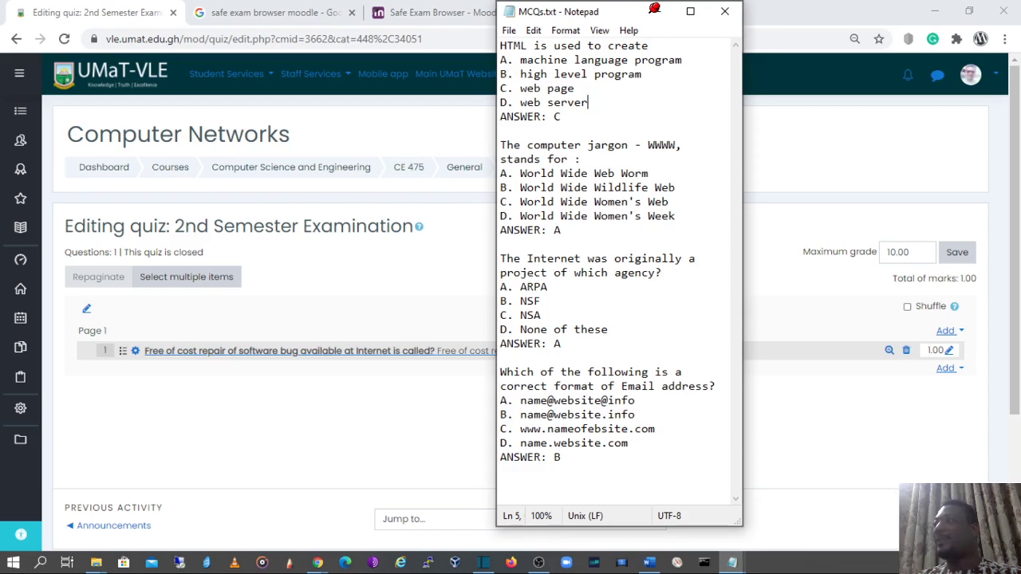
pyautogui.moveTo(500, 46); pyautogui.dragTo(649, 46)
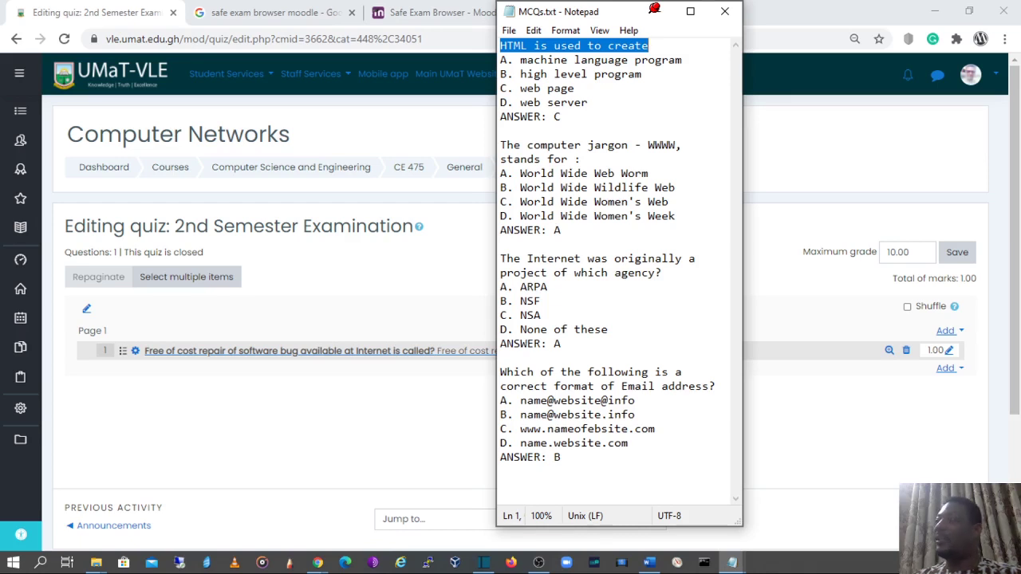
pyautogui.click(574, 88)
pyautogui.moveTo(500, 45); pyautogui.dragTo(649, 45)
pyautogui.click(500, 60)
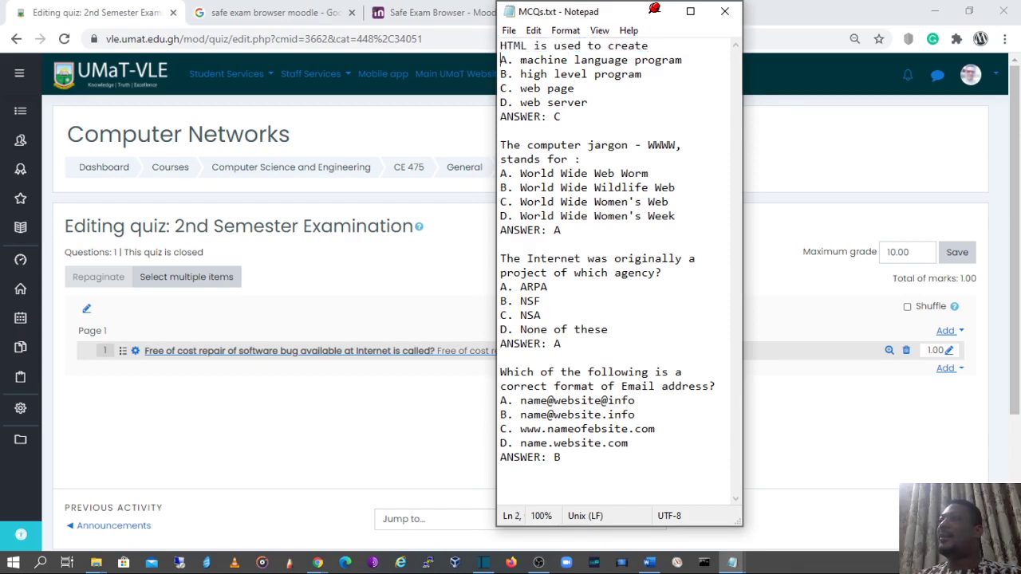
# Highlight the "A." choice prefix and the "ANSWER:" label of the HTML question, and put the MCQs.txt window away
pyautogui.moveTo(500, 60); pyautogui.dragTo(514, 60)
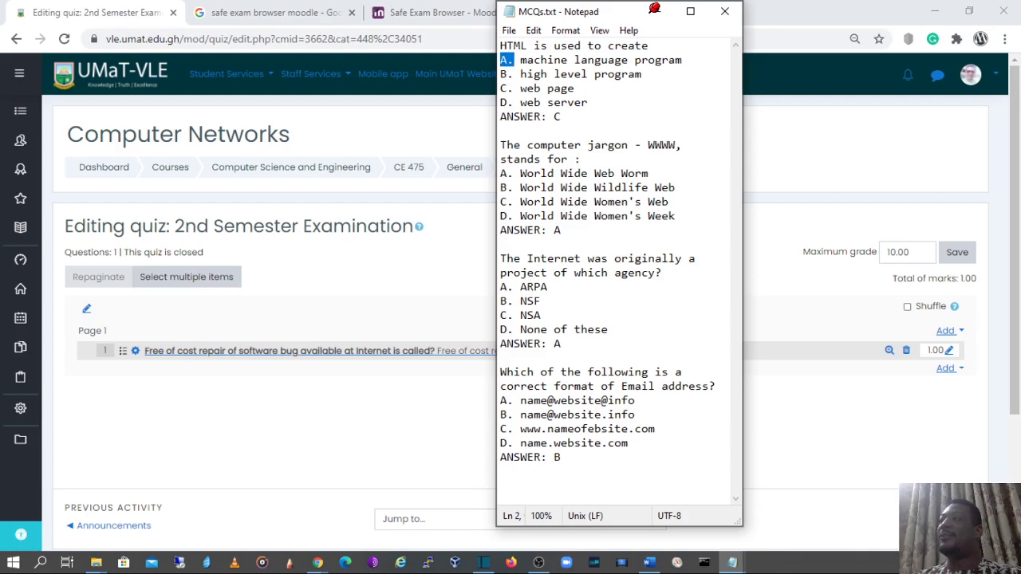
pyautogui.click(520, 60)
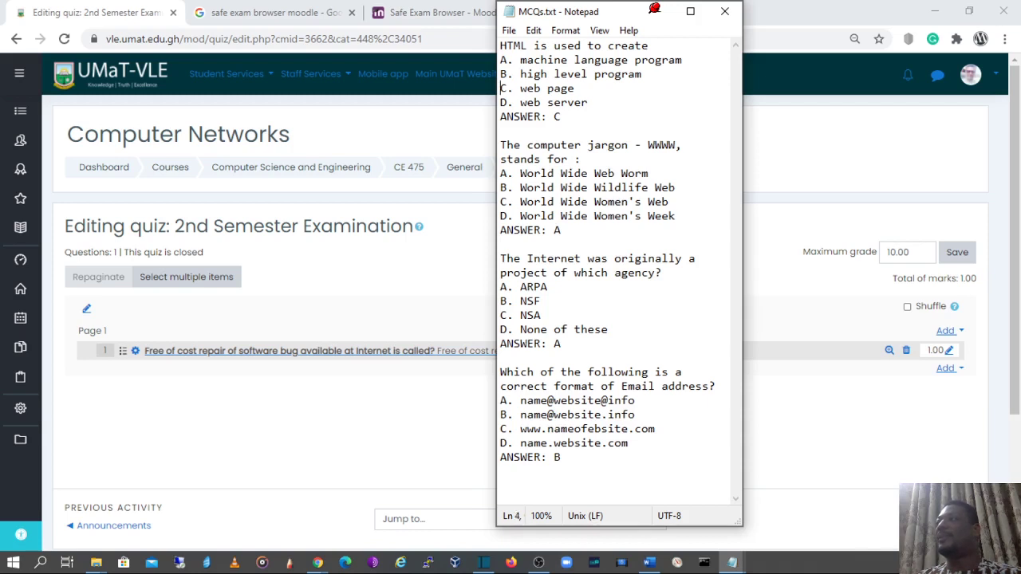
pyautogui.moveTo(500, 117); pyautogui.dragTo(554, 117)
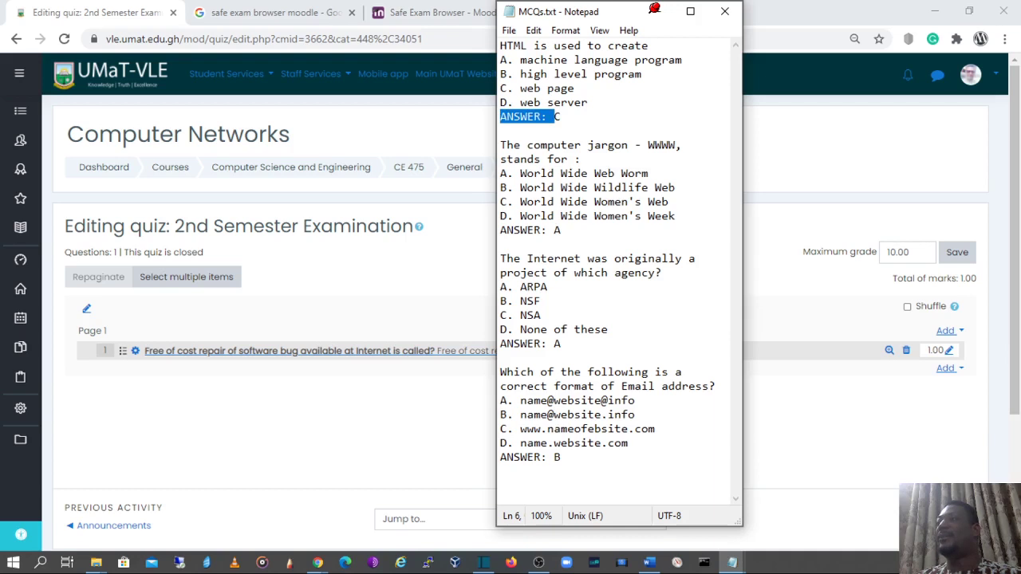
pyautogui.press('Right')
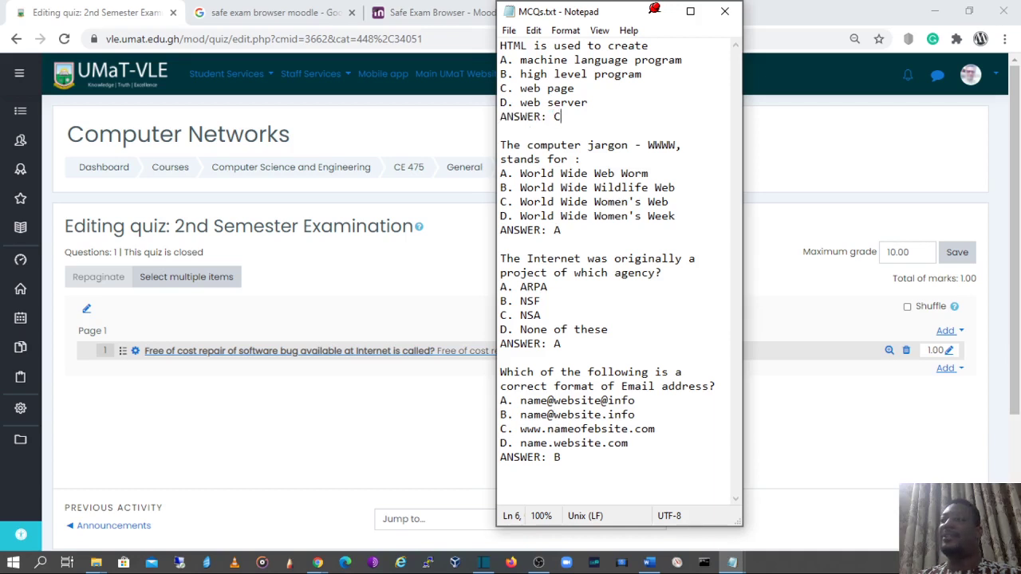
pyautogui.press('Right')
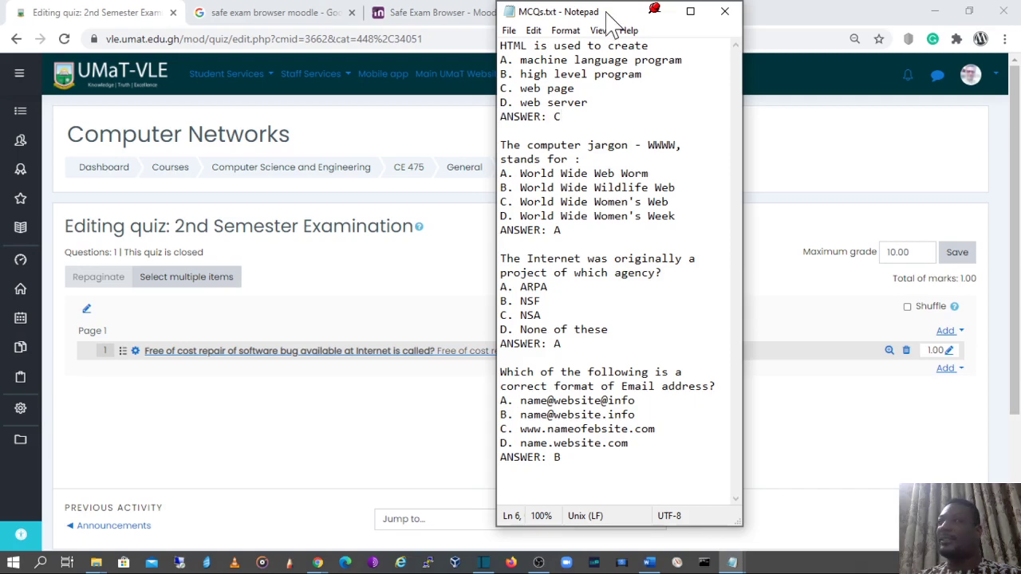
pyautogui.click(655, 12)
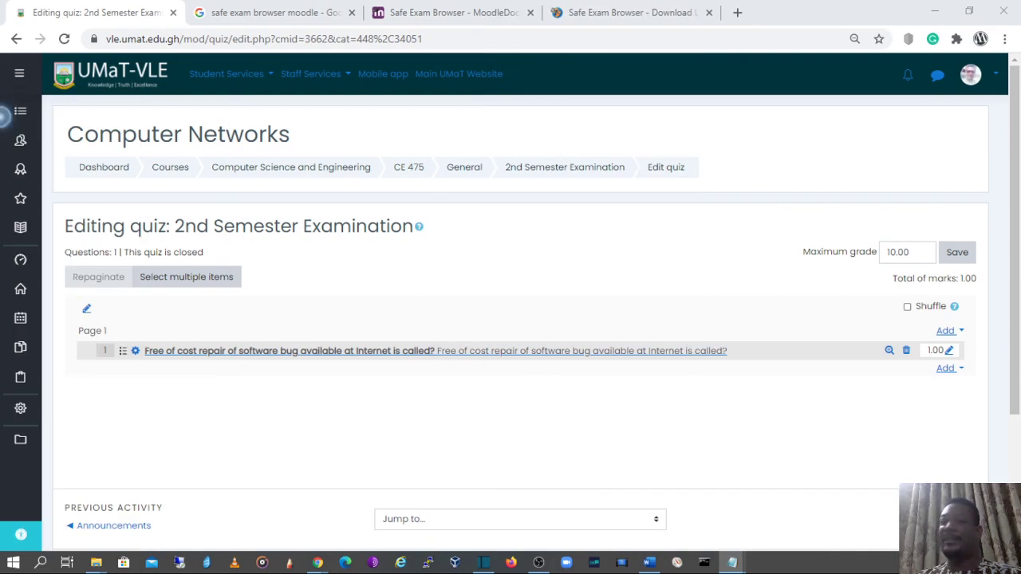
# Open the question bank of the 2nd Semester Examination quiz and show the Add category section of its question categories
pyautogui.click(728, 232)
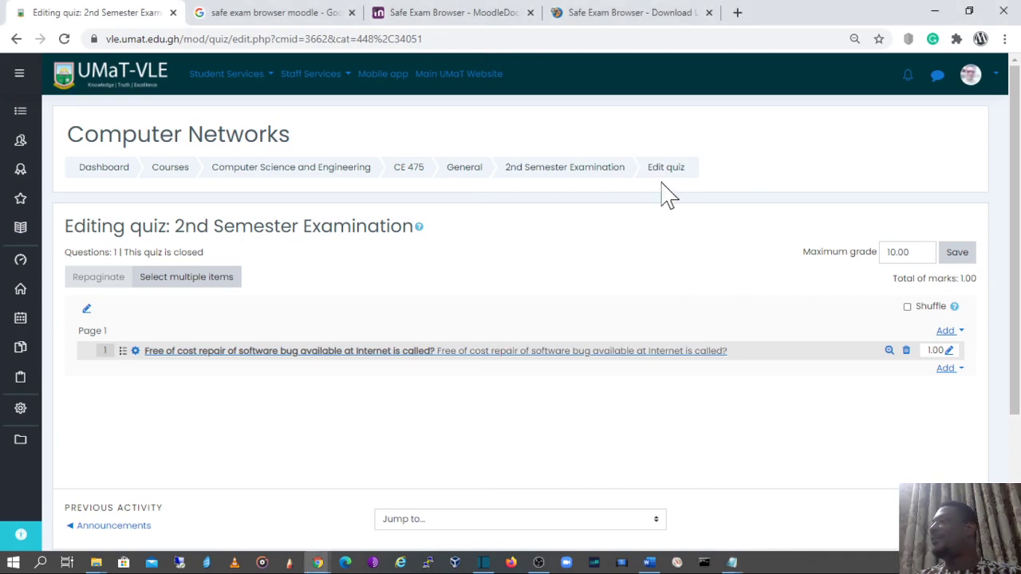
pyautogui.click(604, 174)
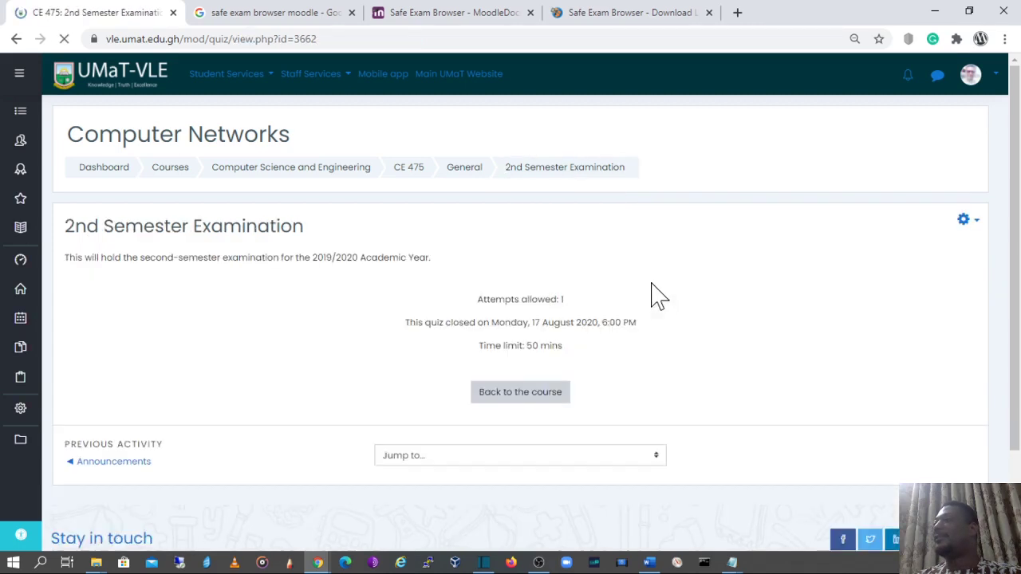
pyautogui.click(968, 227)
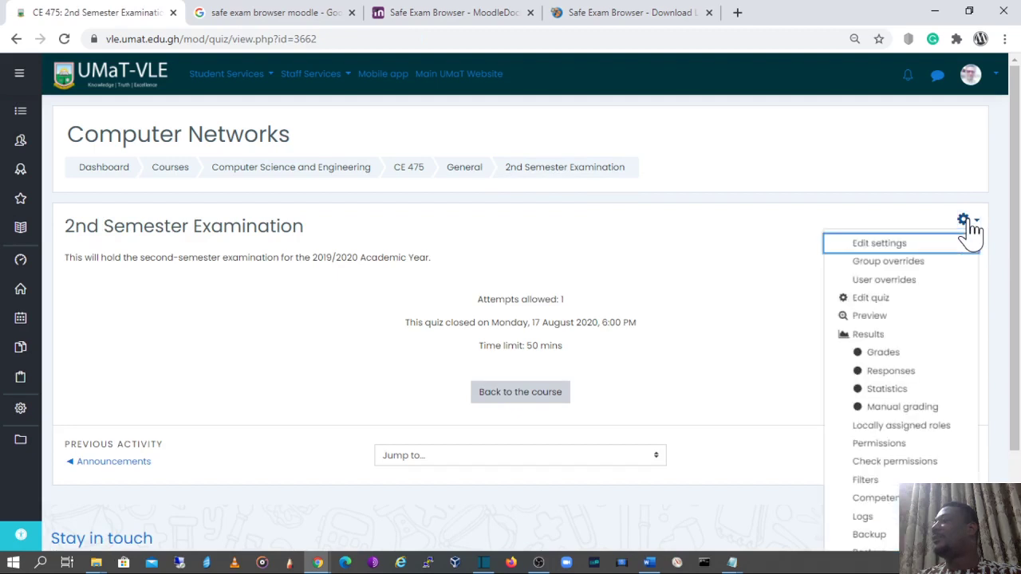
pyautogui.scroll(-2, 968, 287)
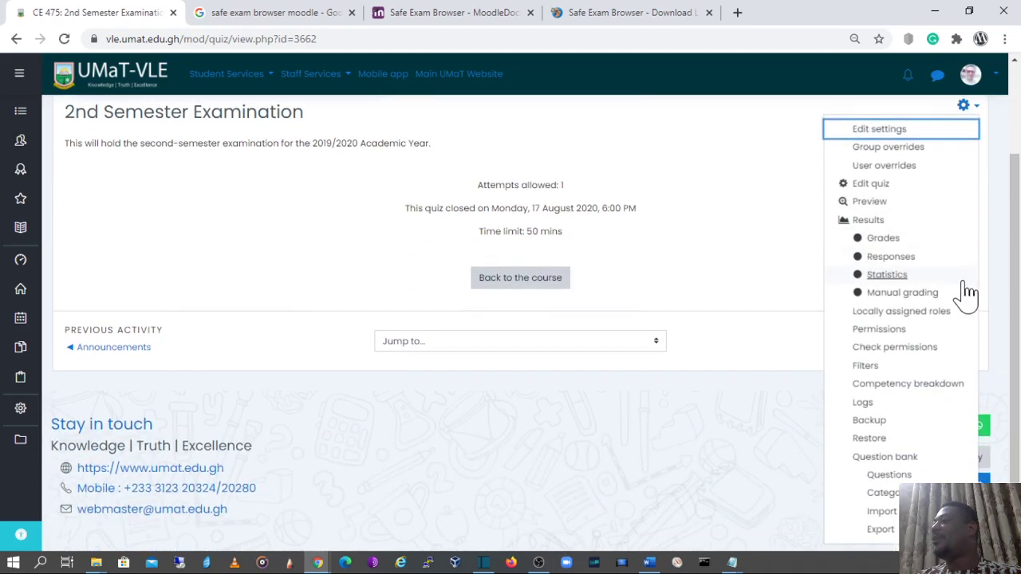
pyautogui.click(877, 458)
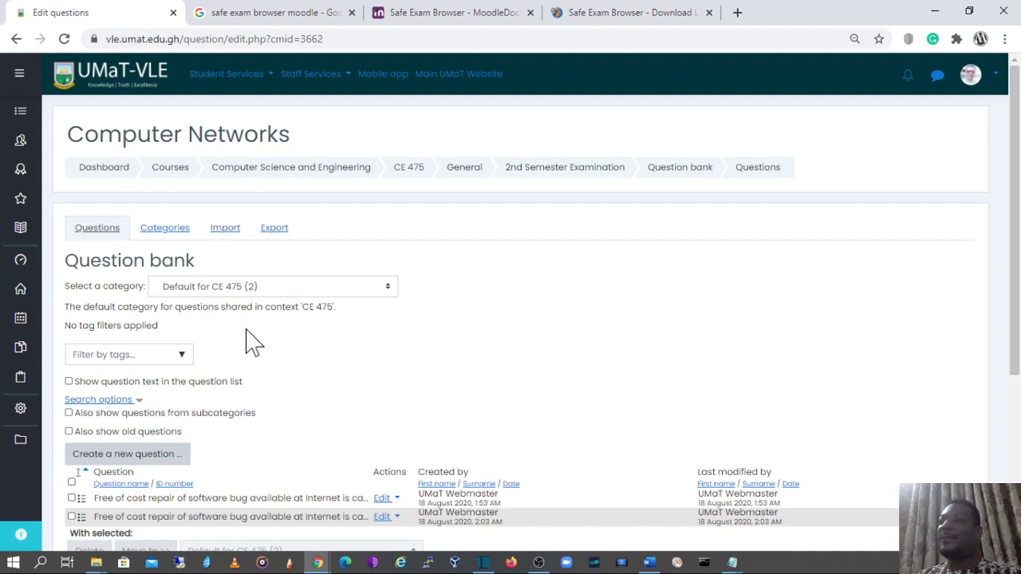
pyautogui.click(160, 235)
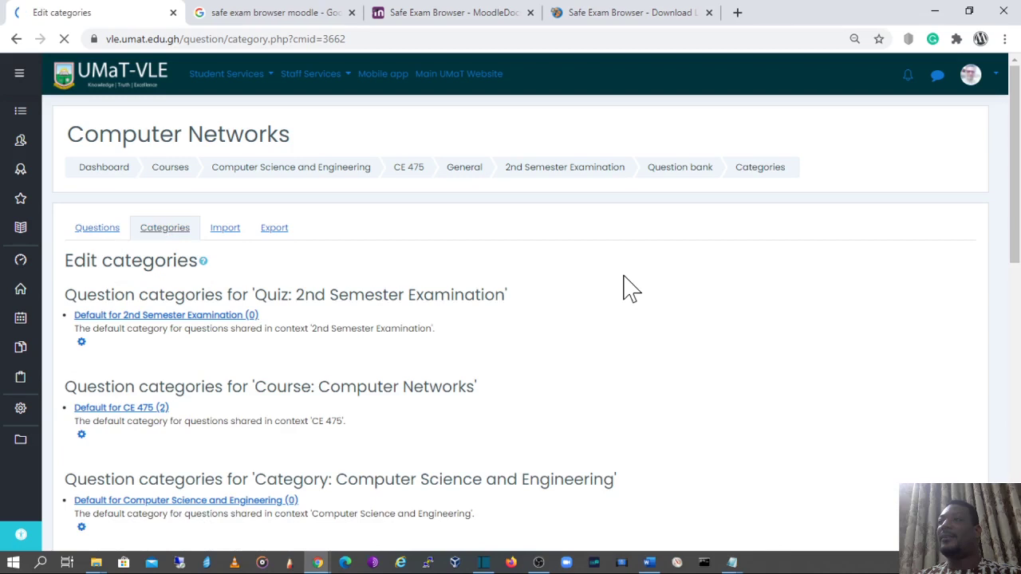
pyautogui.scroll(-2, 279, 410)
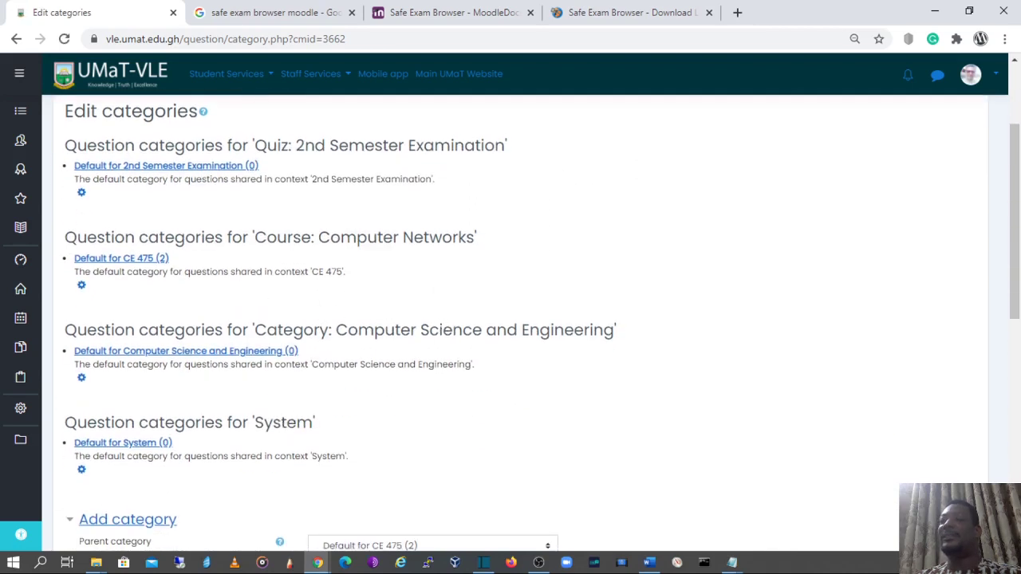
# Name the new question category "MCQs Examination" in the Add category form
pyautogui.scroll(-5, 410, 353)
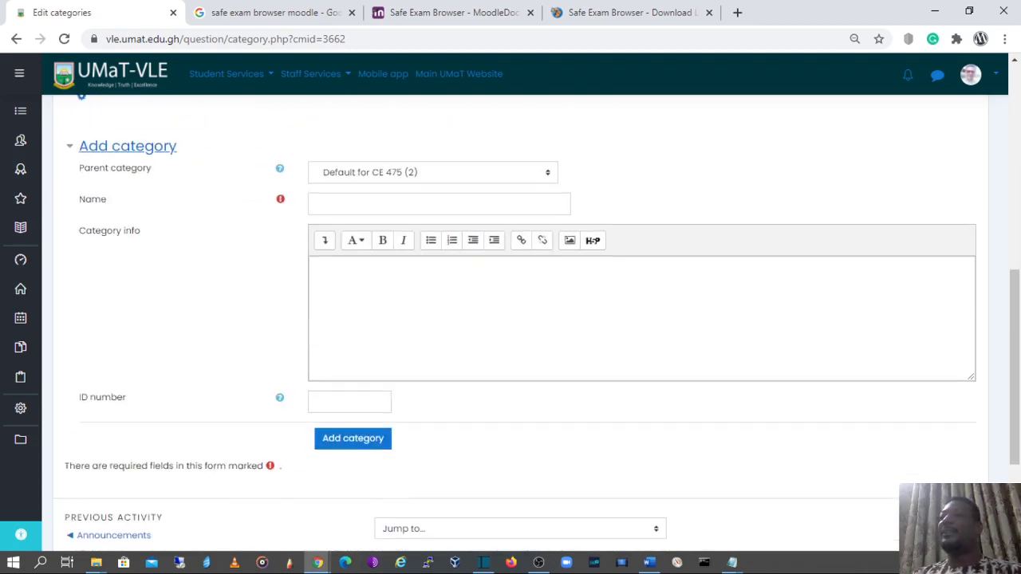
pyautogui.scroll(5, 274, 292)
pyautogui.scroll(1, 217, 191)
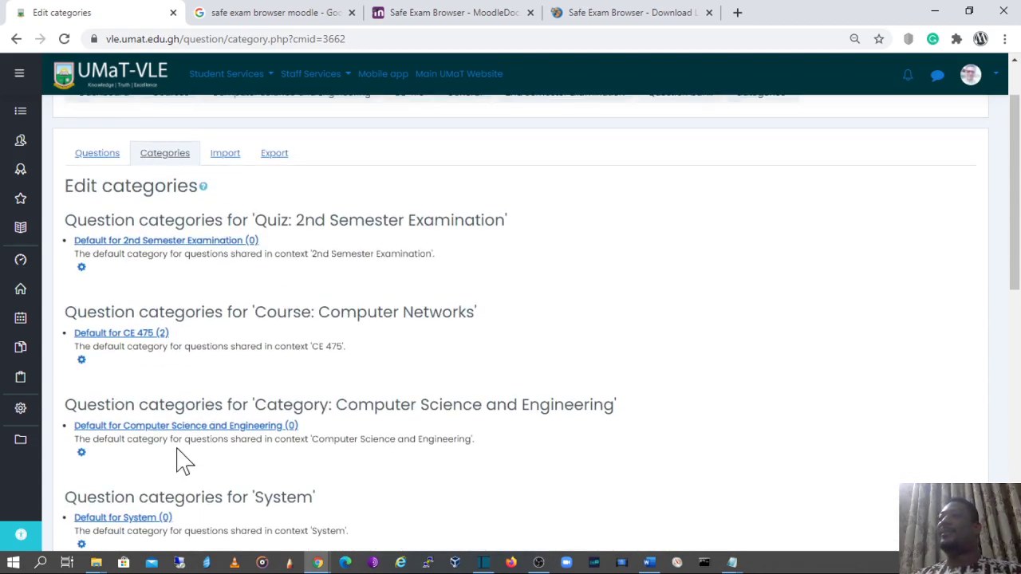
pyautogui.scroll(-2, 422, 467)
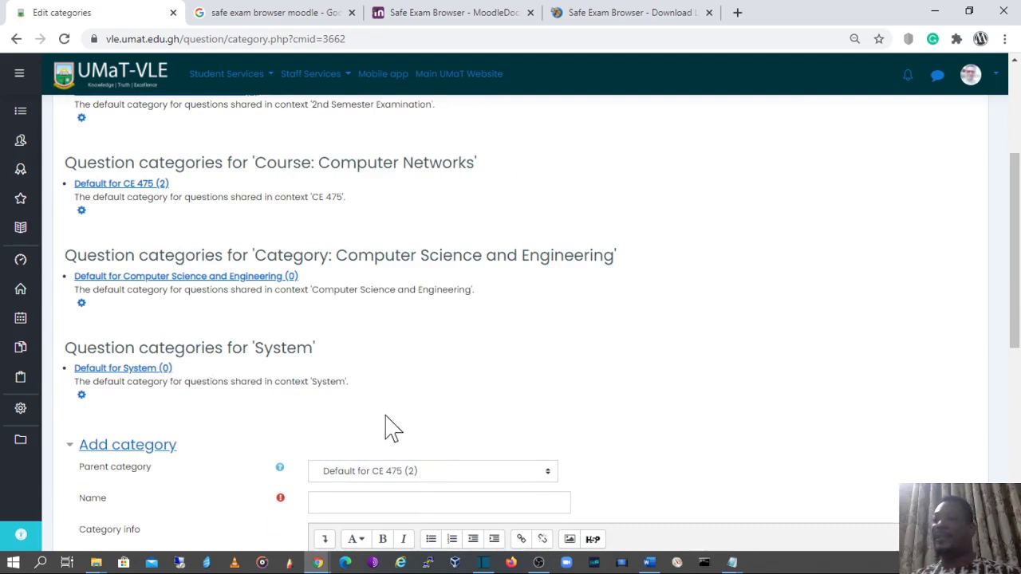
pyautogui.scroll(-1, 394, 383)
pyautogui.scroll(-2, 406, 383)
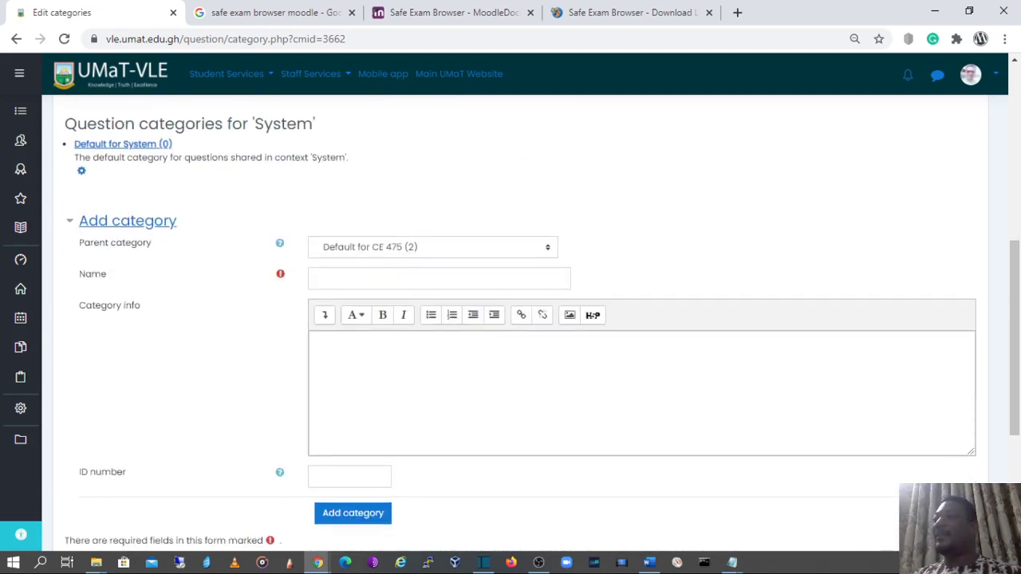
pyautogui.click(430, 278)
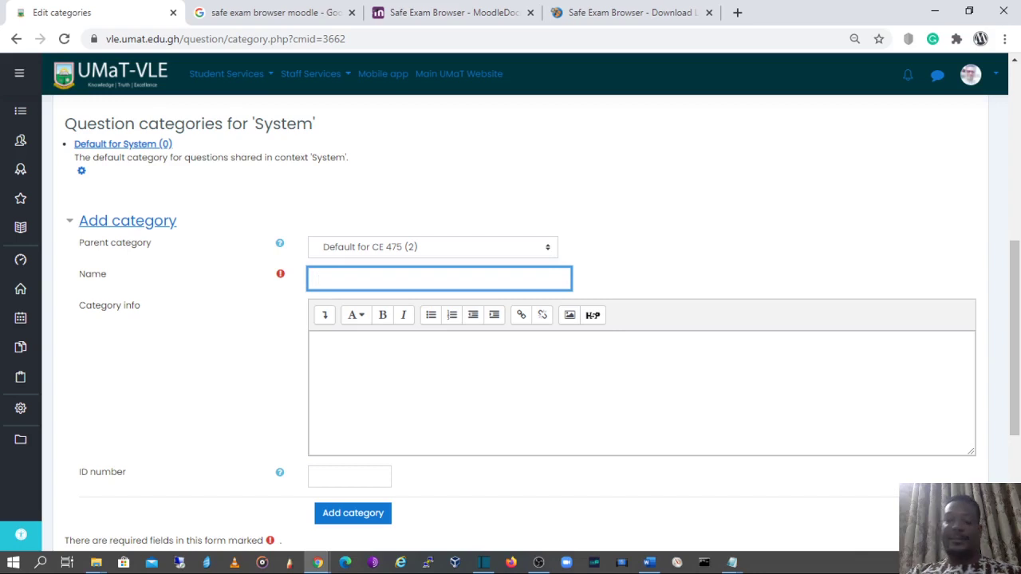
pyautogui.write('M')
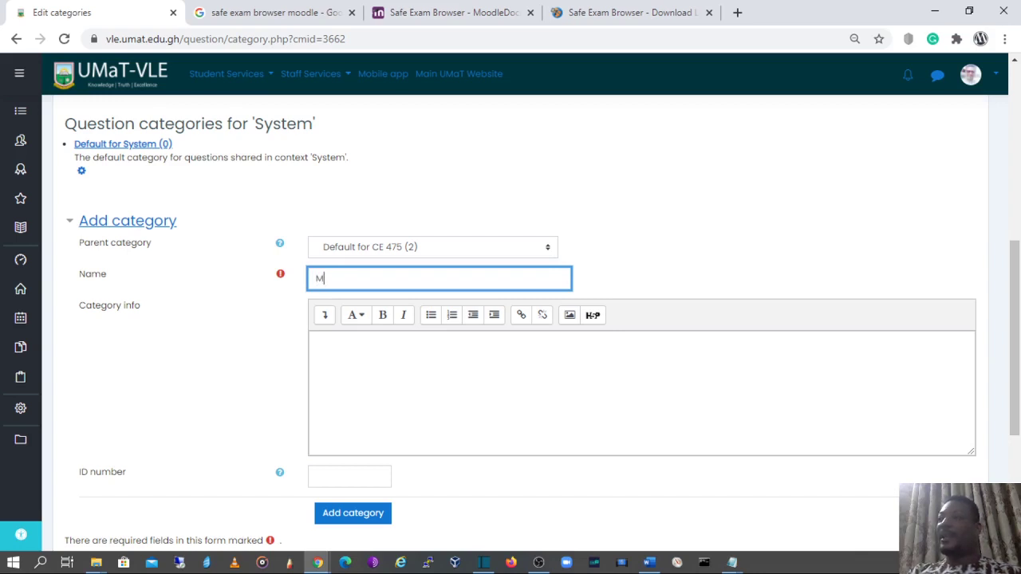
pyautogui.write('CQ')
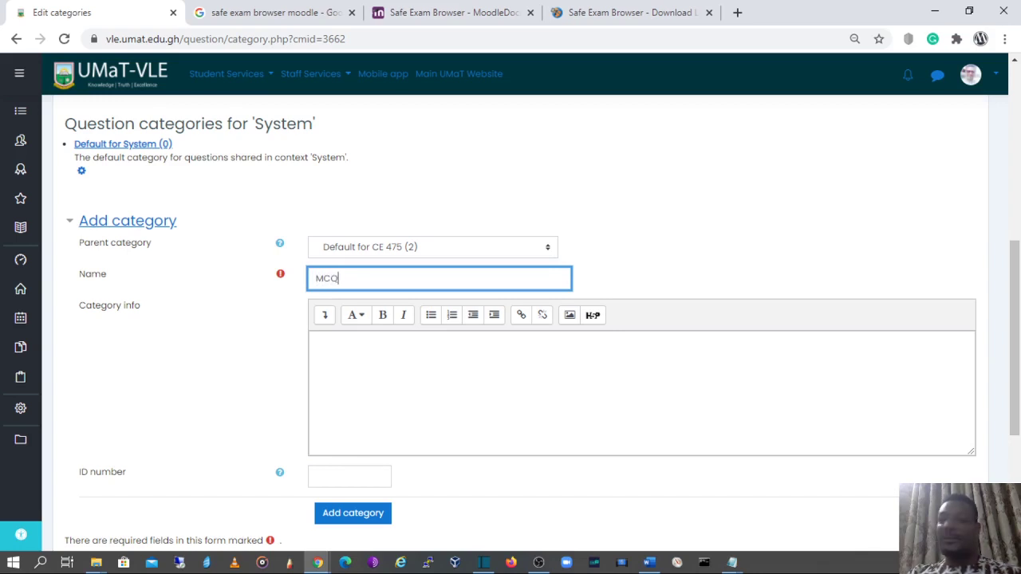
pyautogui.write('s')
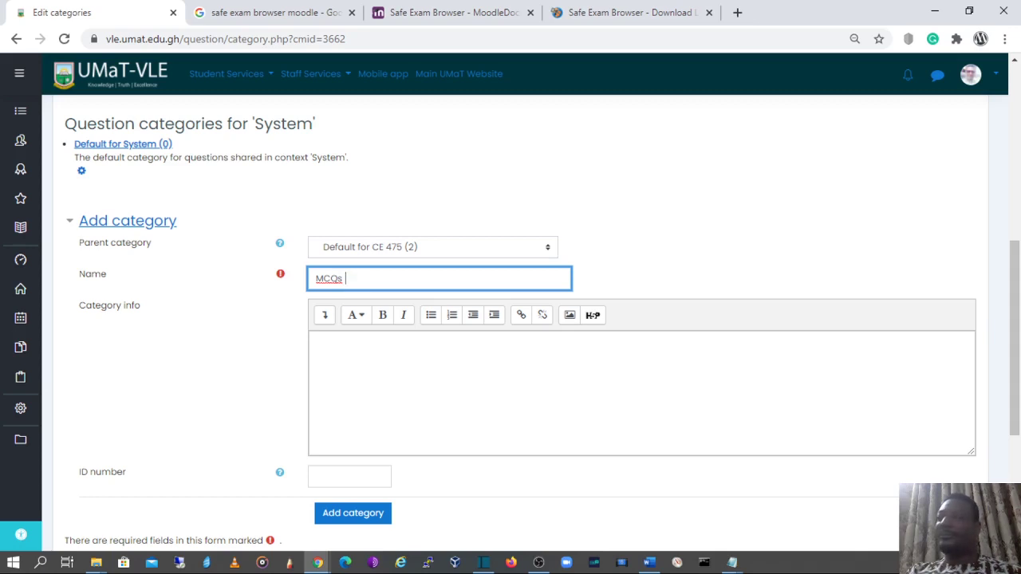
pyautogui.write('Ex')
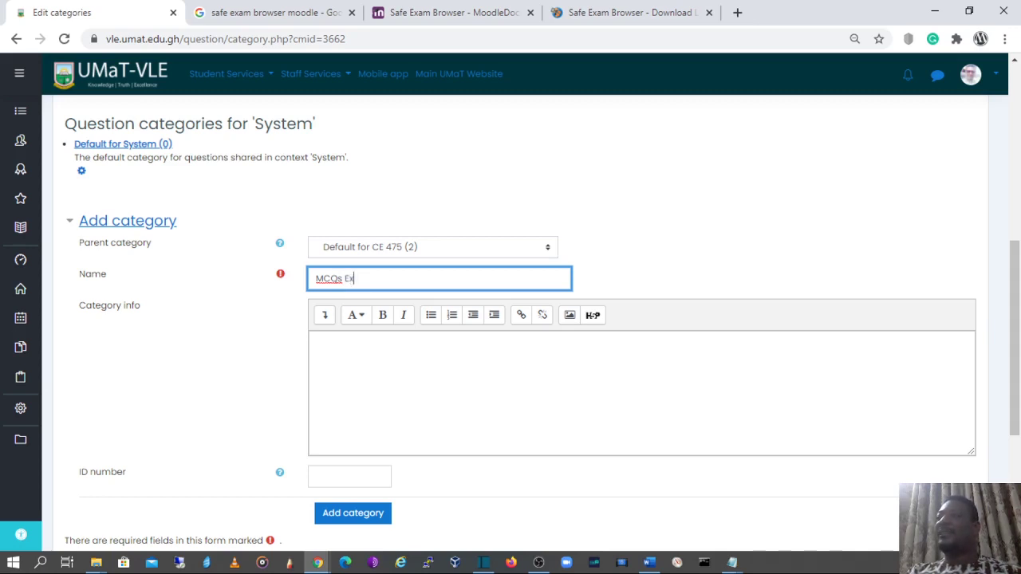
pyautogui.write('amination')
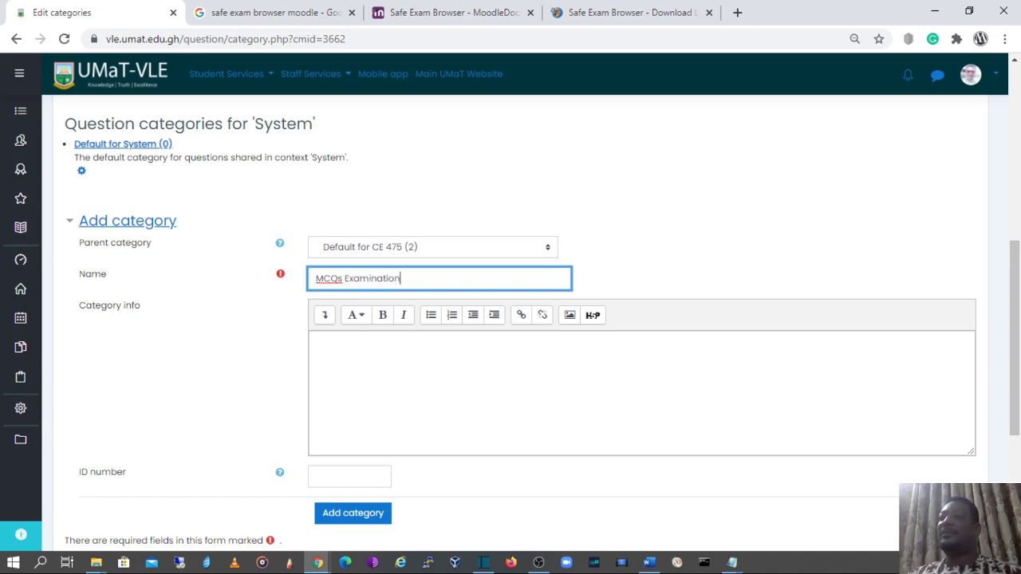
# Enter the category info "This is going hold all MCQs Examination Question for bulk upload" and add the category
pyautogui.click(319, 342)
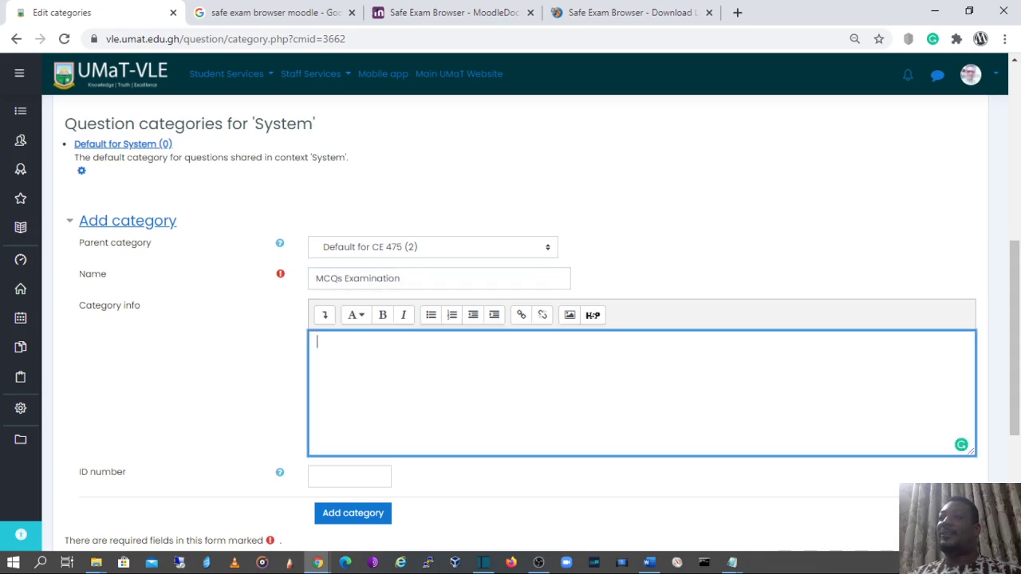
pyautogui.write('This is ')
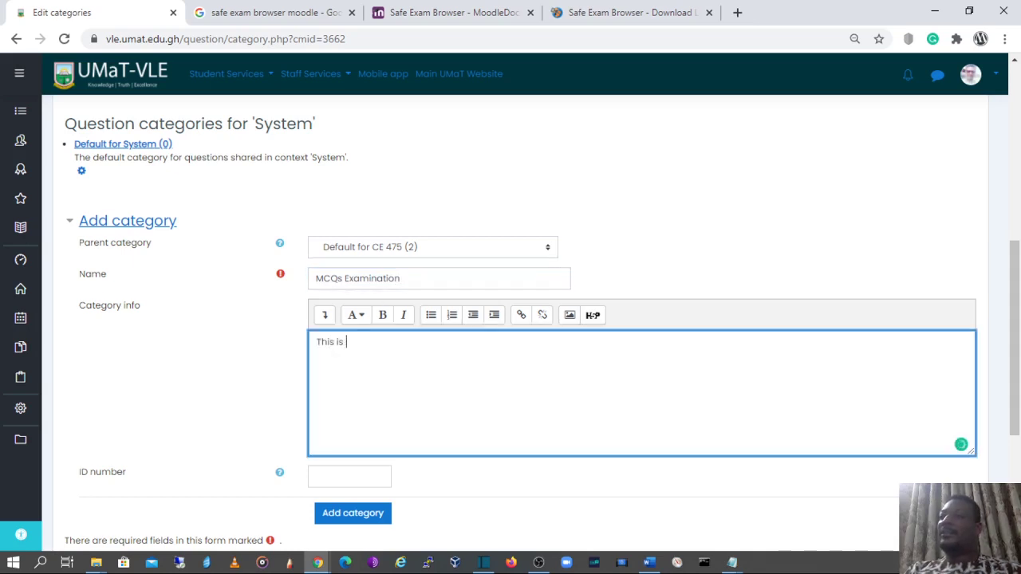
pyautogui.write('going hol')
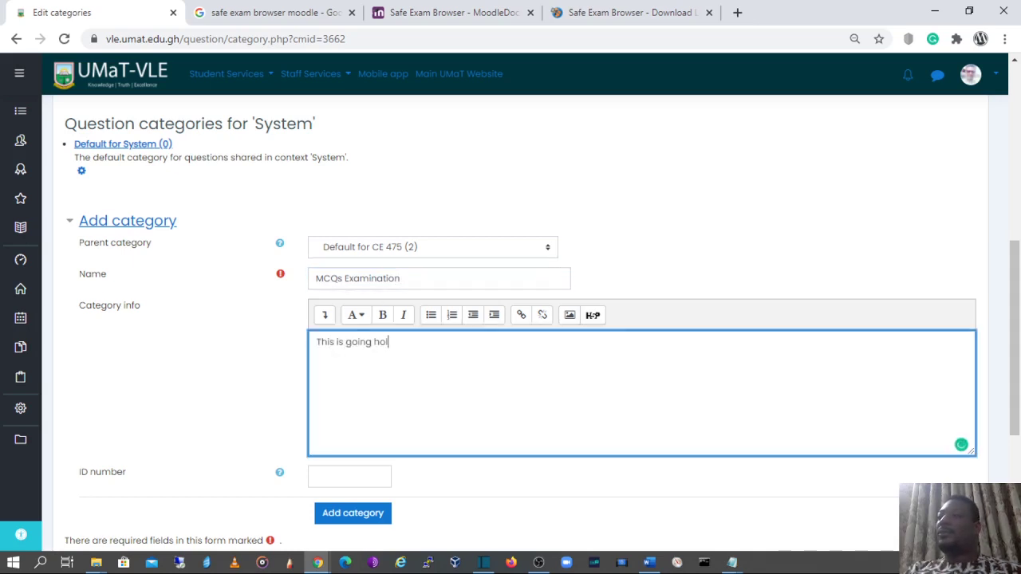
pyautogui.write('d all M')
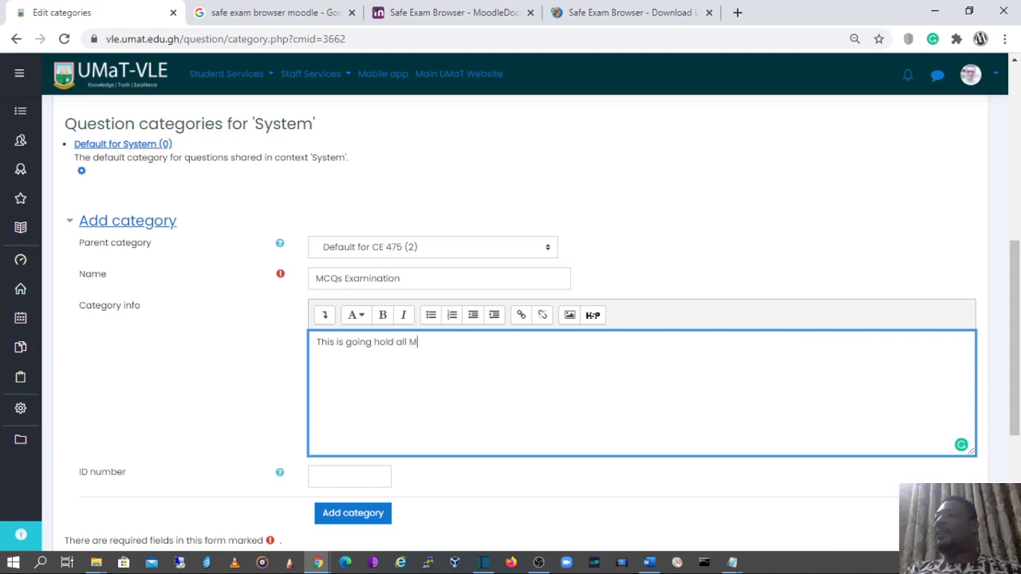
pyautogui.write('CQs E')
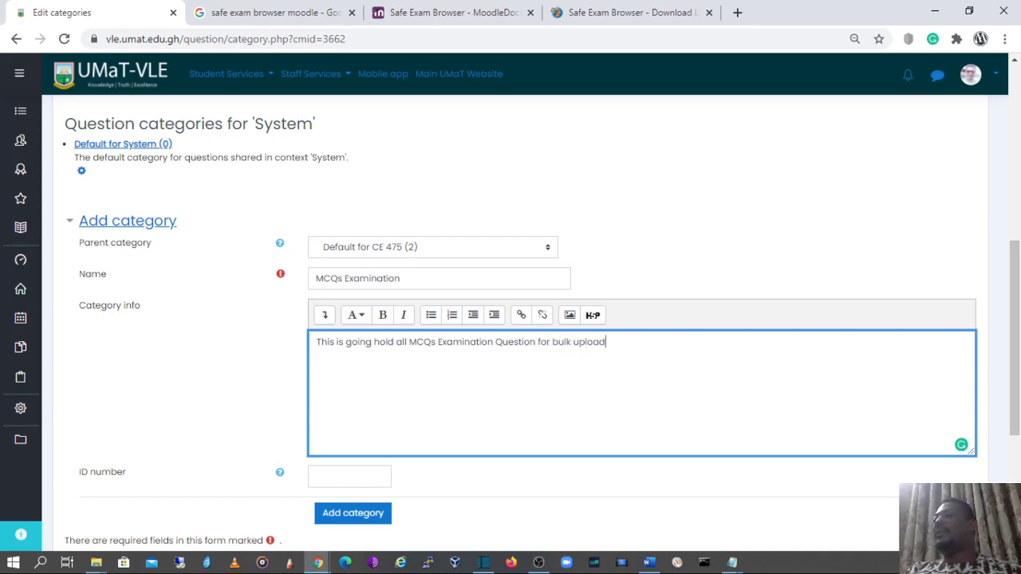
pyautogui.scroll(-2, 387, 399)
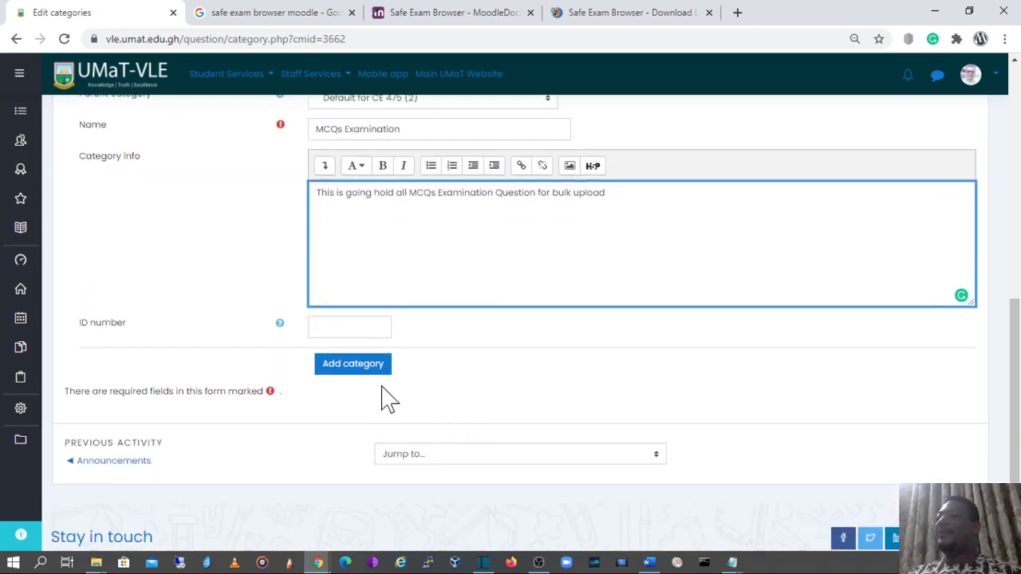
pyautogui.click(371, 375)
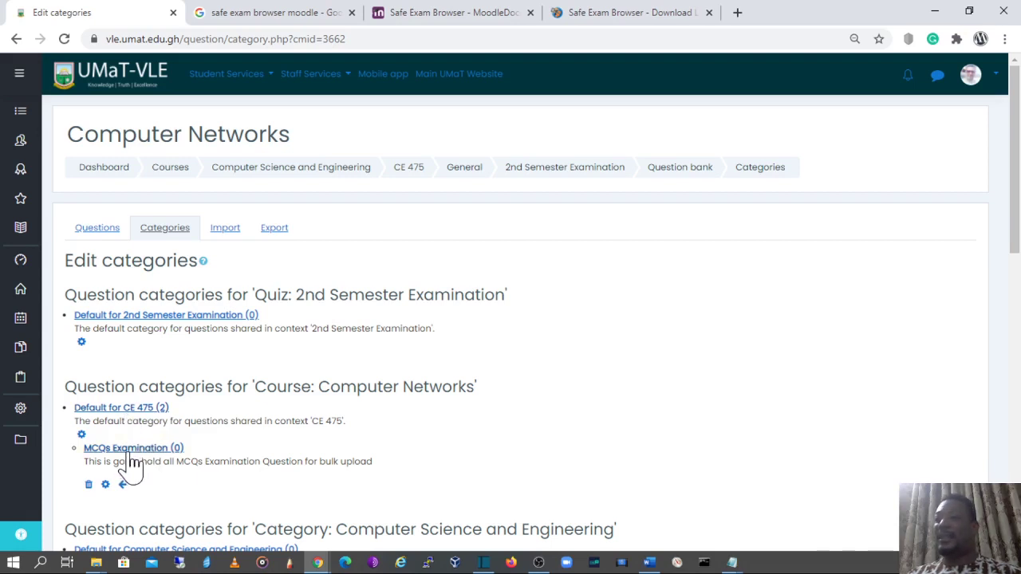
# Open the question bank's import page and choose Aiken format as the file format
pyautogui.scroll(-1, 263, 447)
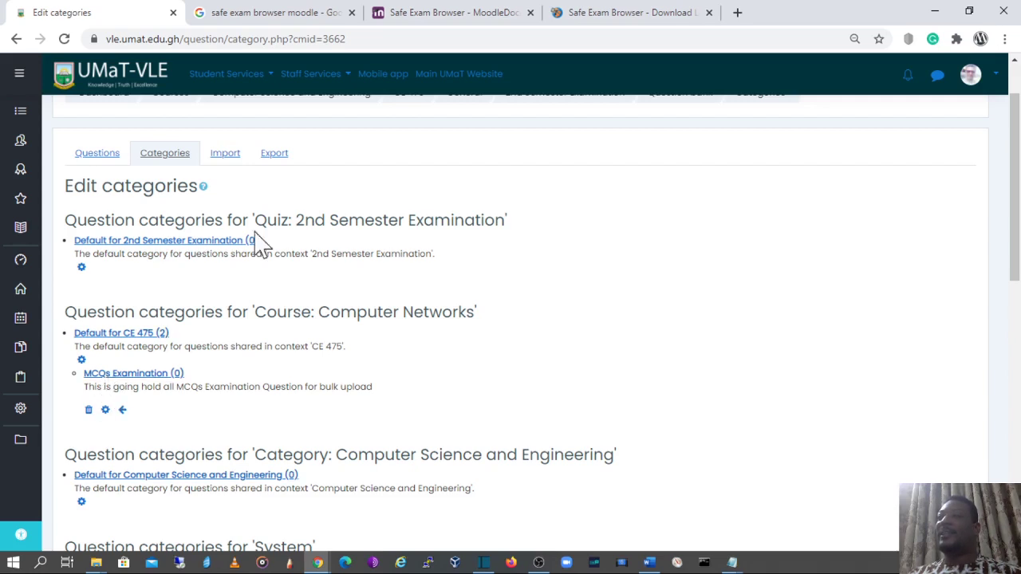
pyautogui.click(230, 165)
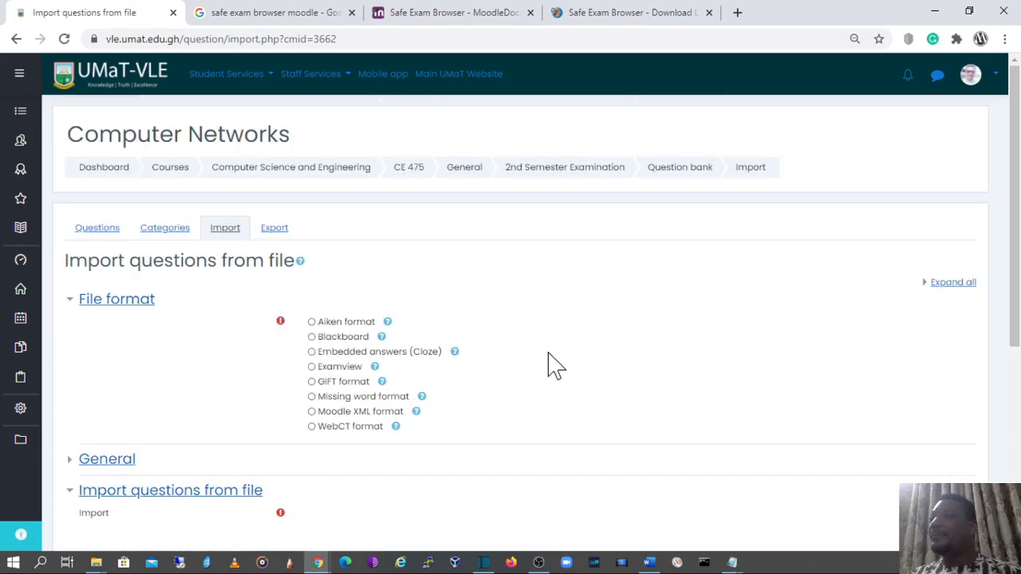
pyautogui.scroll(-2, 543, 303)
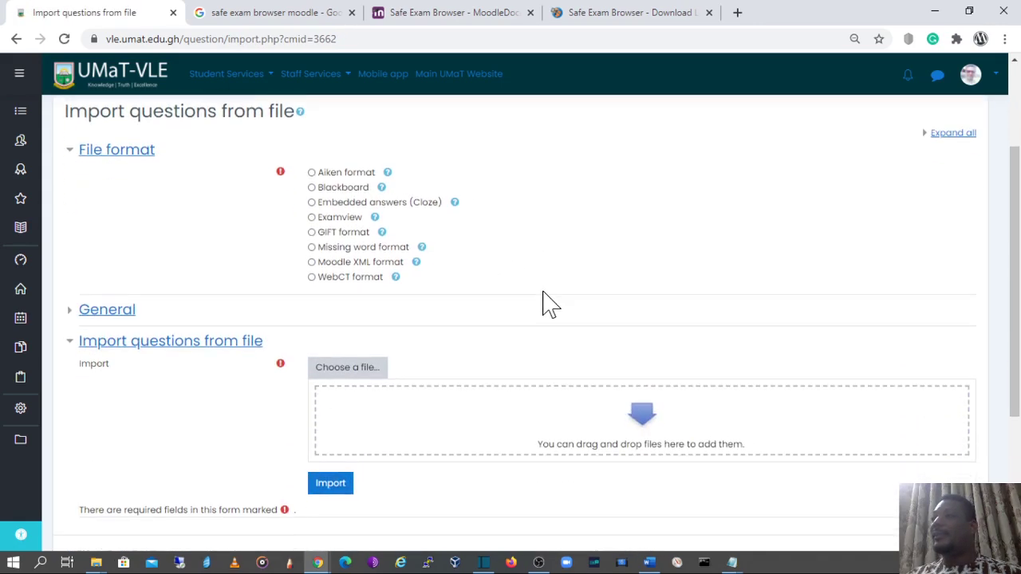
pyautogui.click(339, 174)
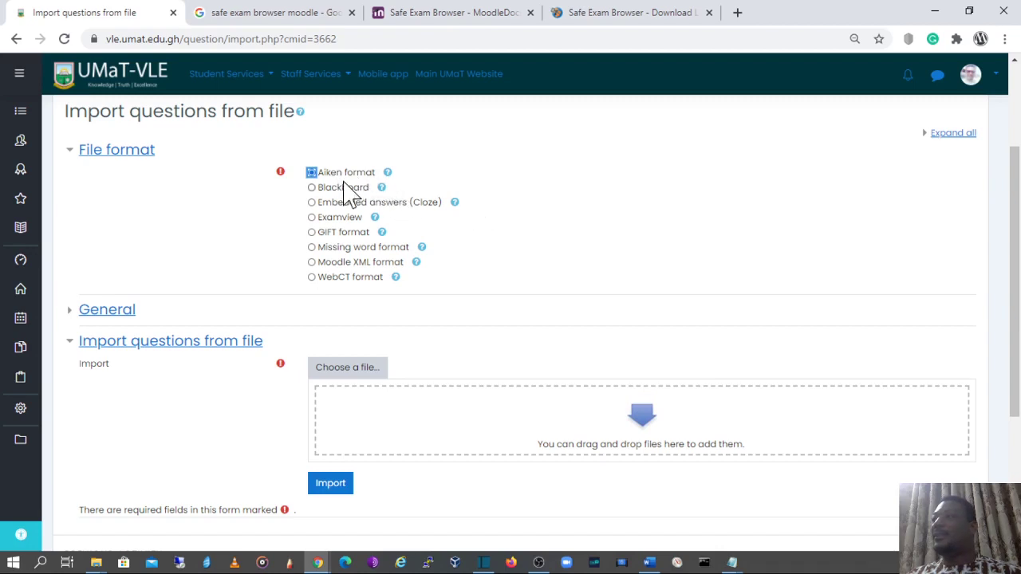
# Expand the General import settings and set the import category to MCQs Examination
pyautogui.scroll(-1, 451, 312)
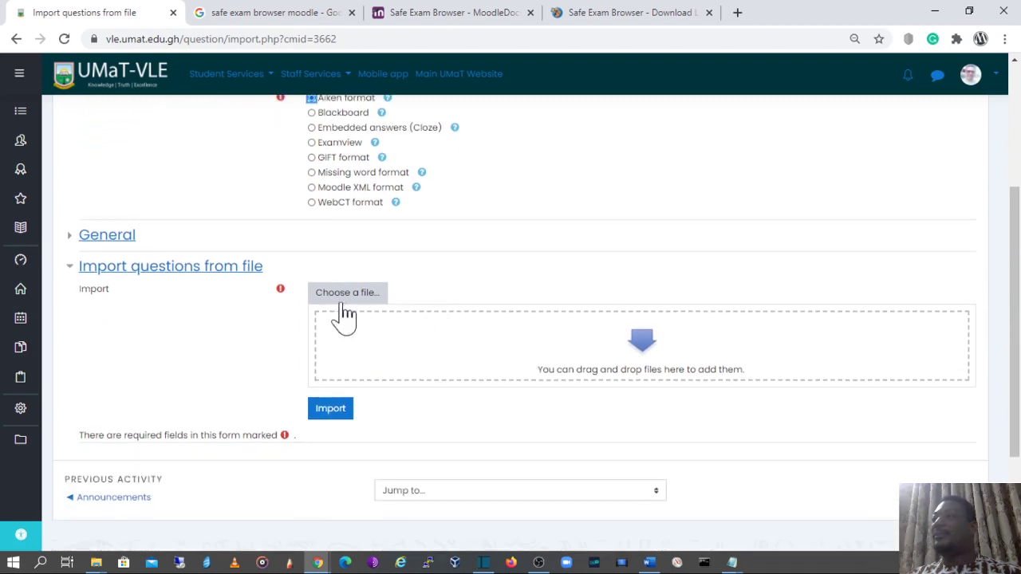
pyautogui.click(128, 243)
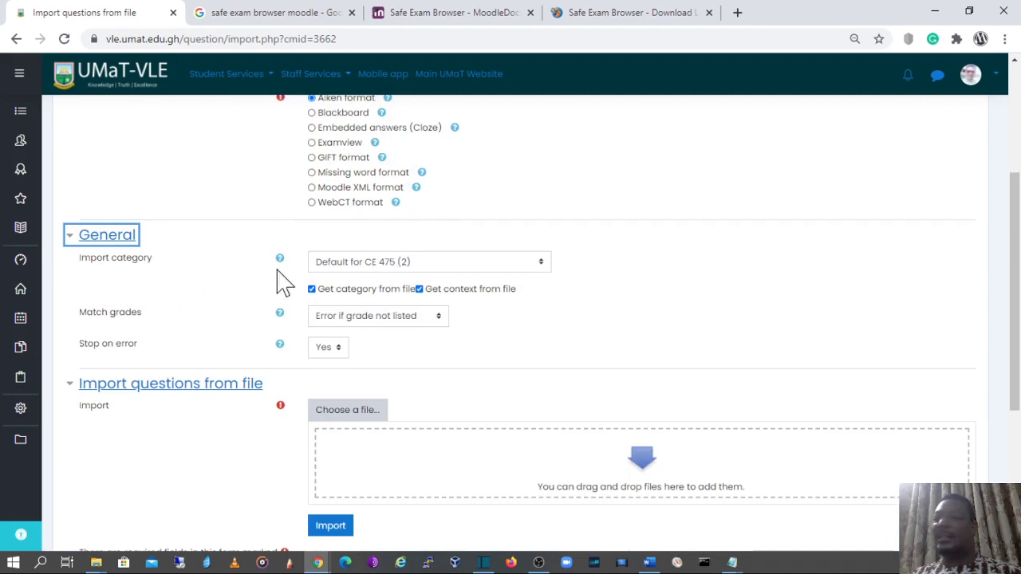
pyautogui.click(390, 265)
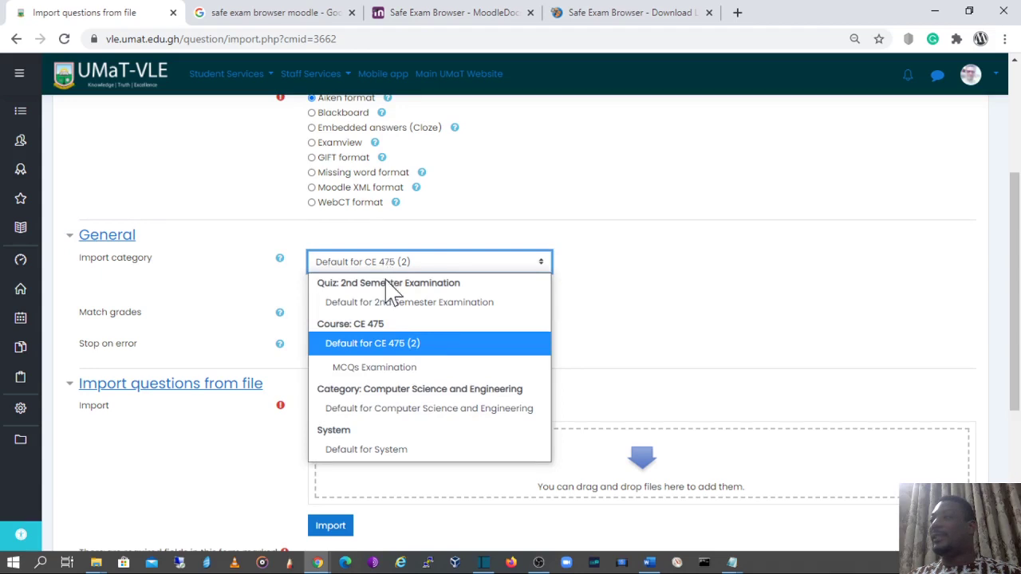
pyautogui.click(371, 372)
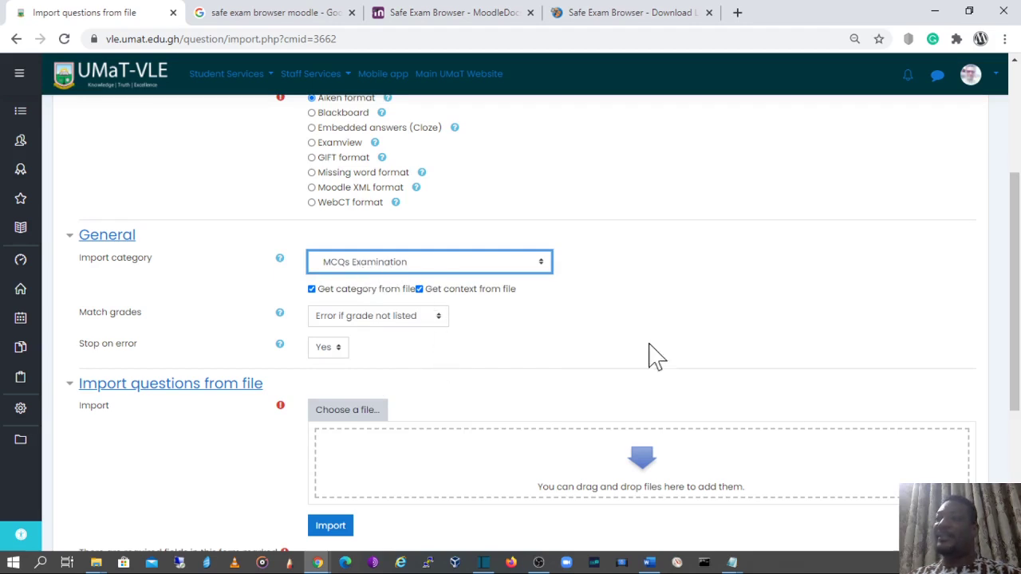
pyautogui.click(622, 315)
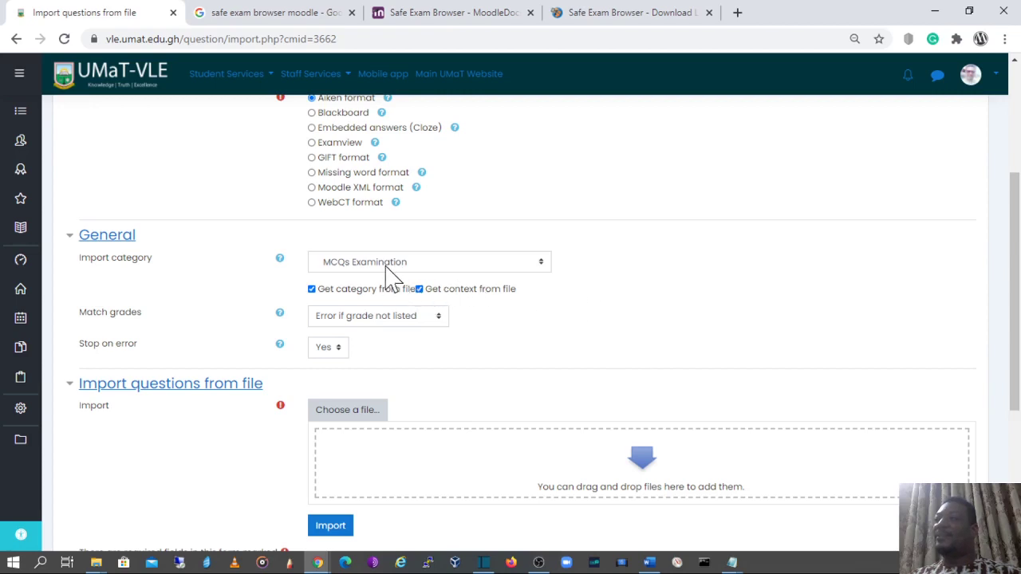
# Upload MCQs.txt from the MOODLE folder as the file of questions for the import
pyautogui.scroll(-2, 553, 337)
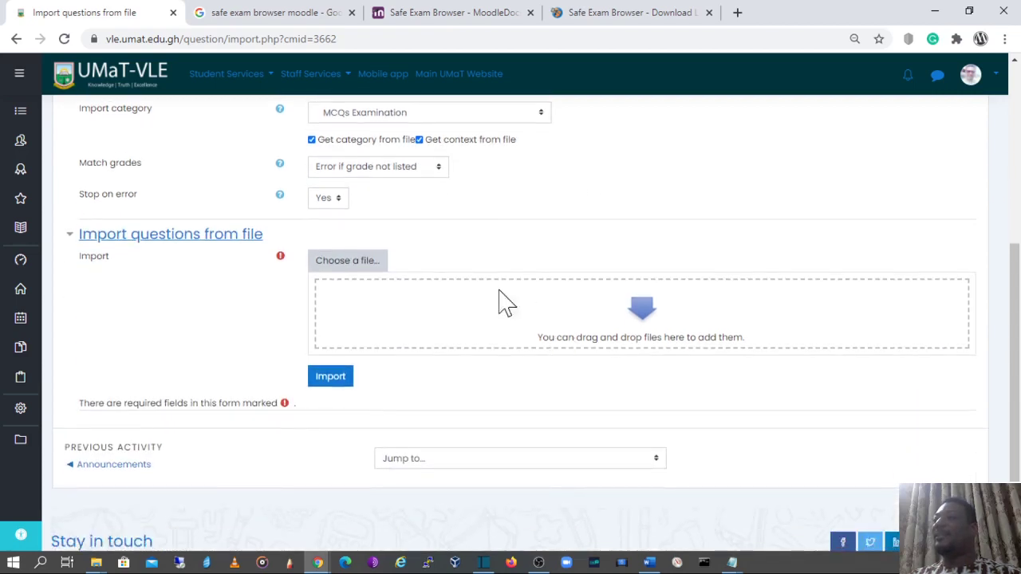
pyautogui.click(373, 268)
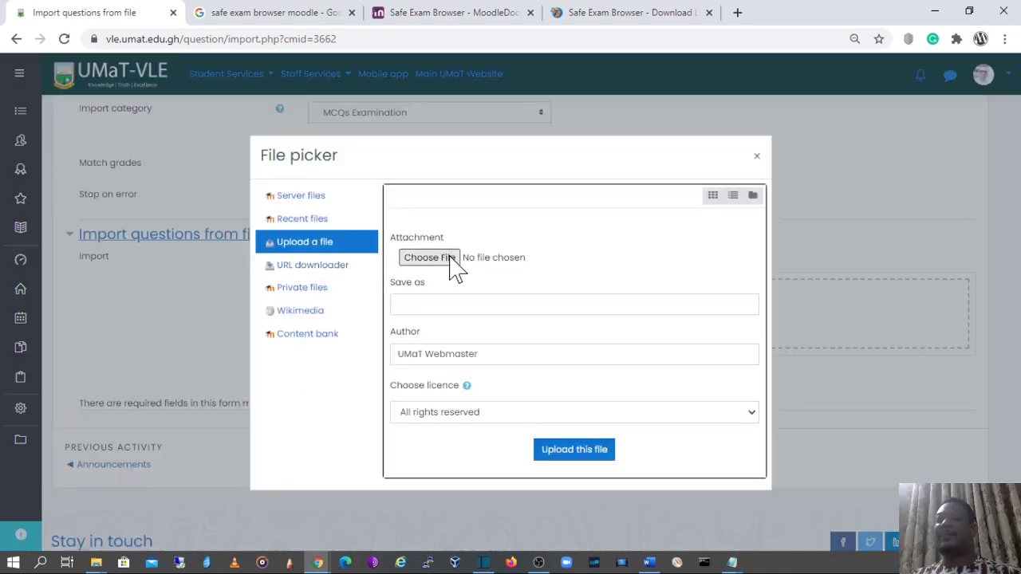
pyautogui.click(429, 258)
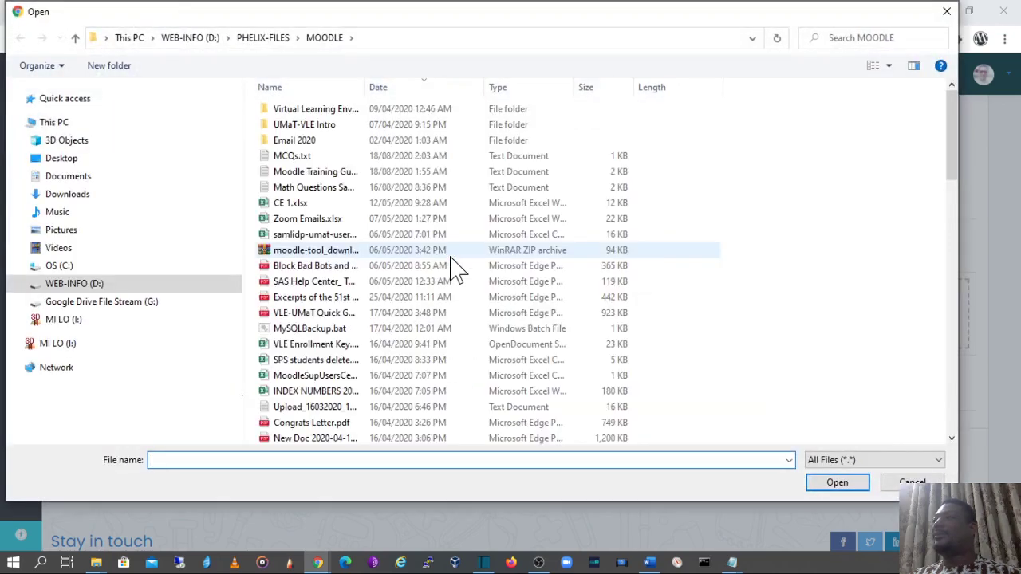
pyautogui.click(327, 159)
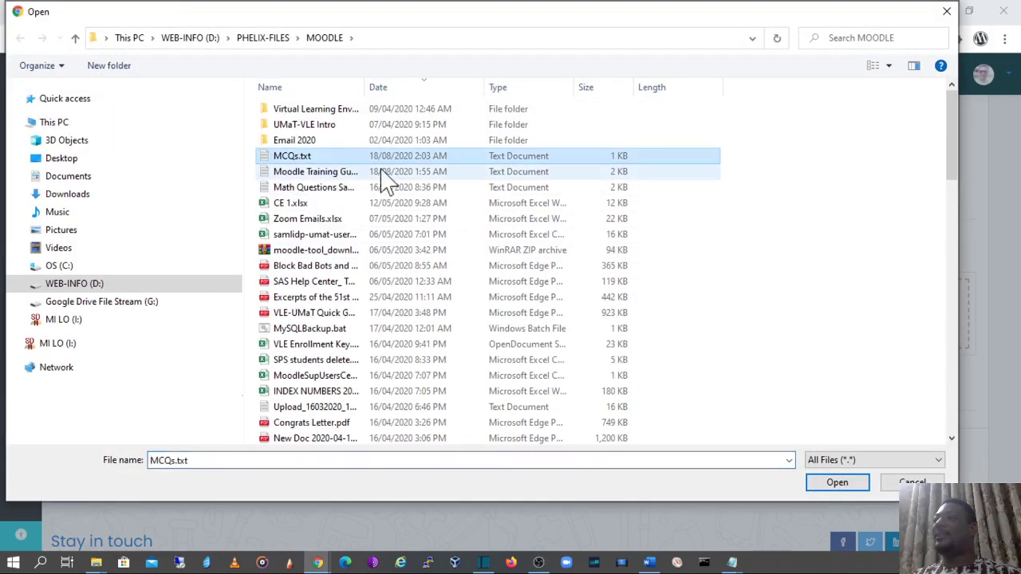
pyautogui.click(836, 483)
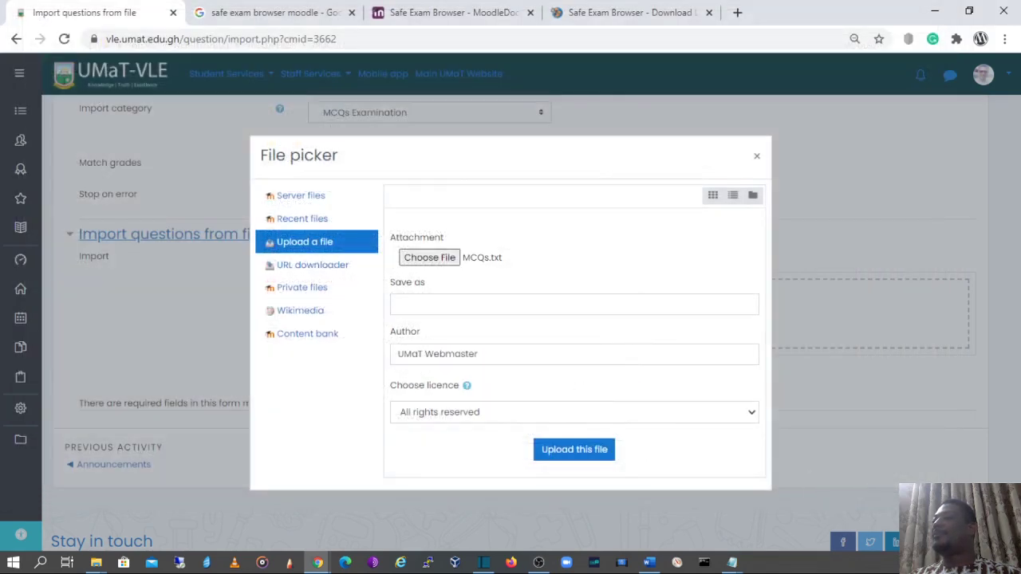
pyautogui.click(579, 460)
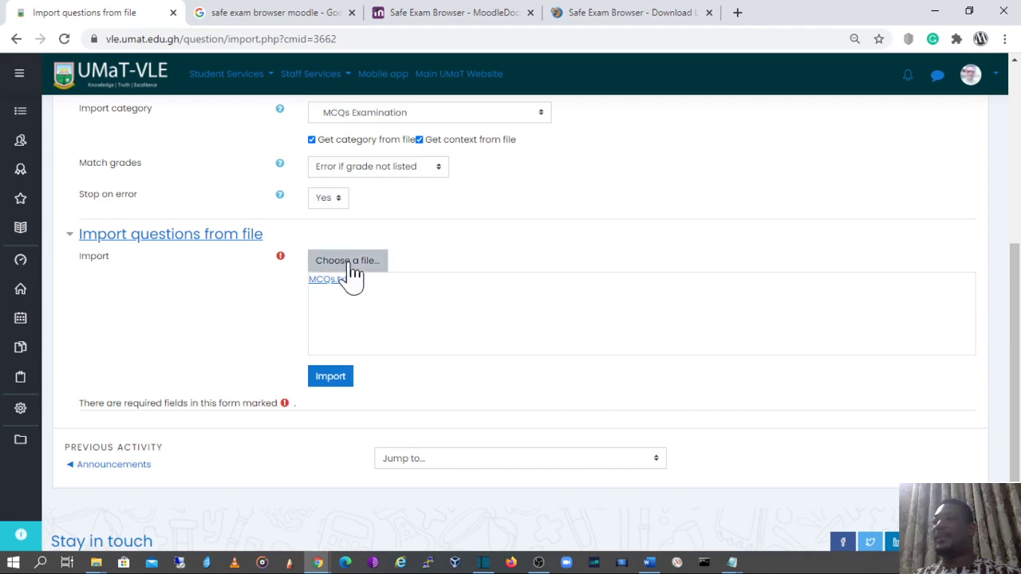
# Import the questions from MCQs.txt and review the import message and question list
pyautogui.click(338, 386)
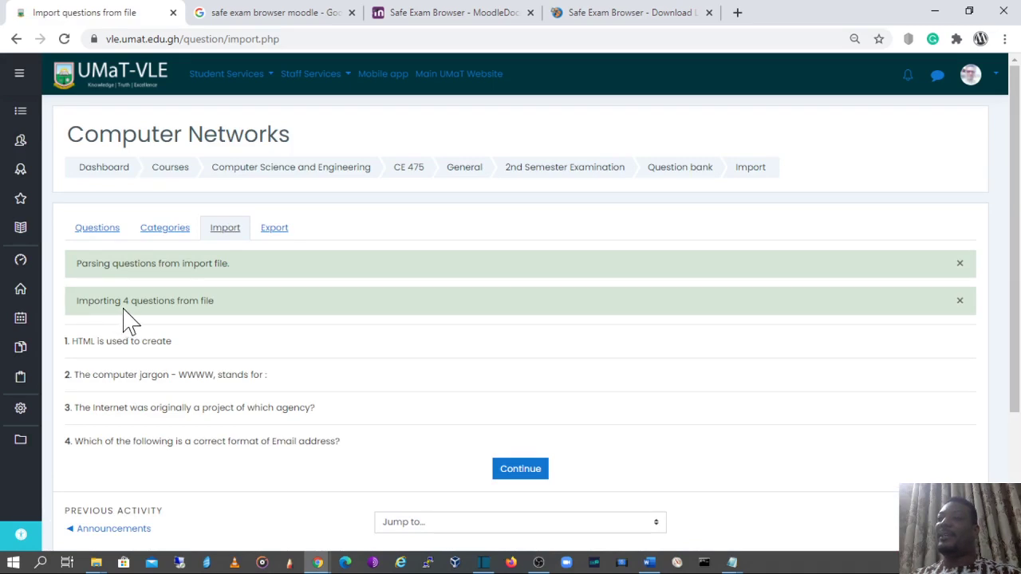
pyautogui.moveTo(130, 310); pyautogui.dragTo(196, 314)
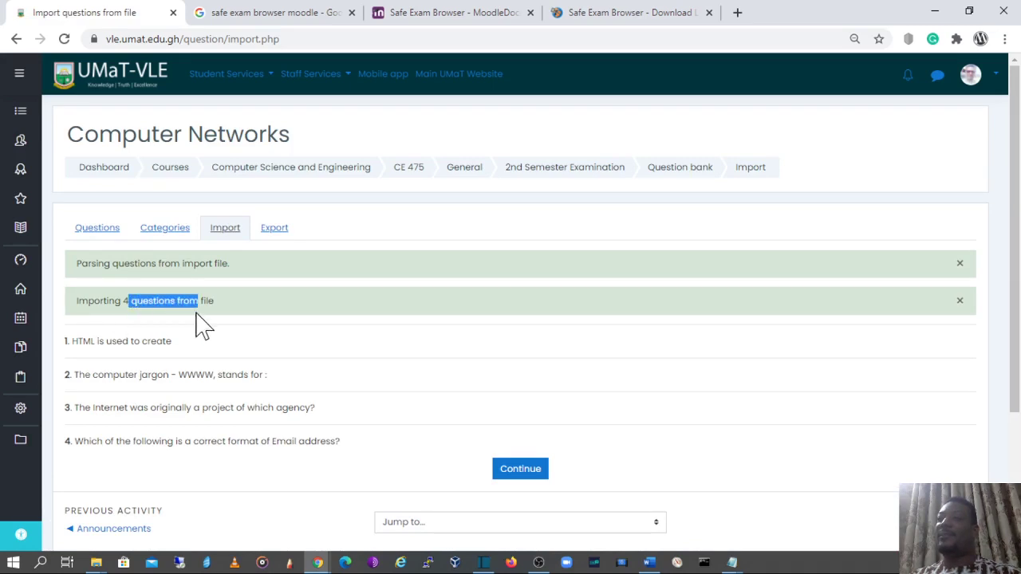
pyautogui.click(287, 308)
pyautogui.scroll(-1, 529, 342)
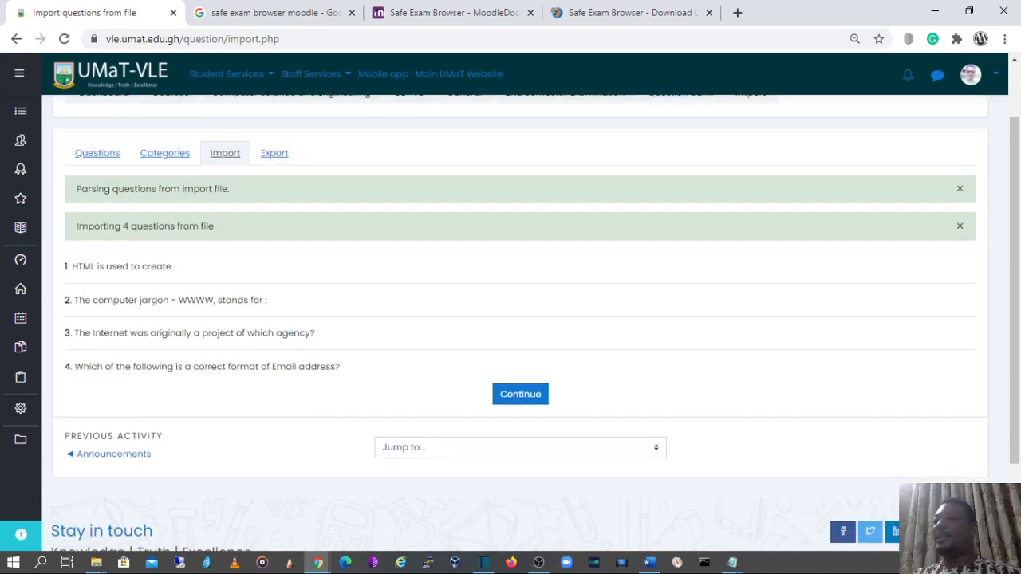
# Continue from the import report to the question bank and review the imported questions in the MCQs Examination category
pyautogui.click(529, 398)
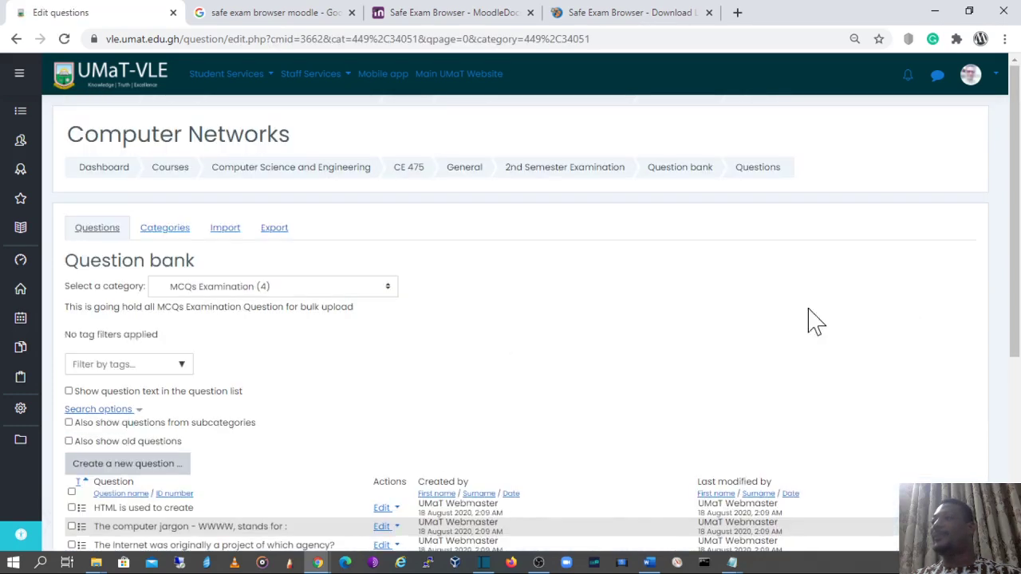
pyautogui.scroll(-2, 718, 318)
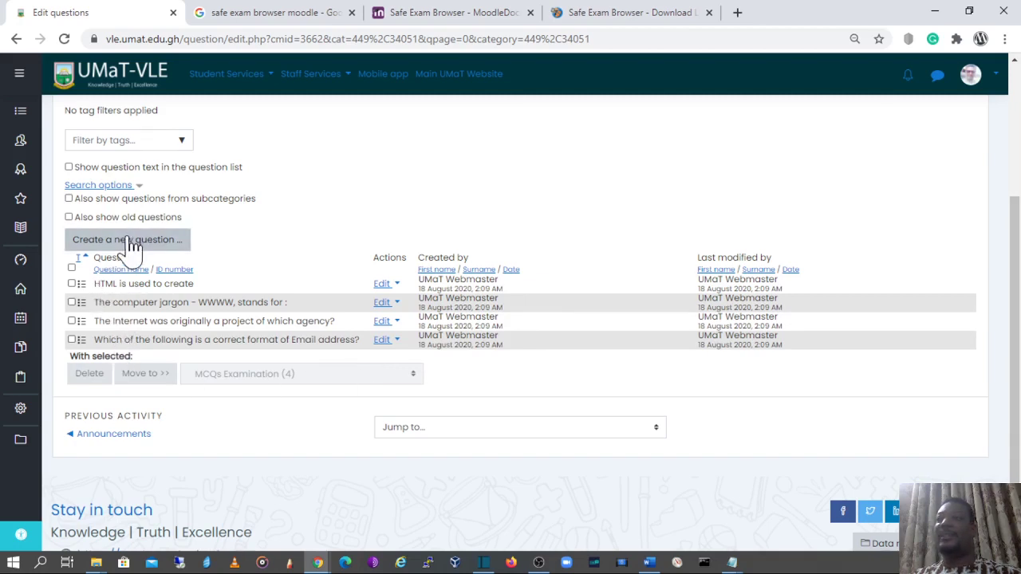
pyautogui.scroll(2, 227, 214)
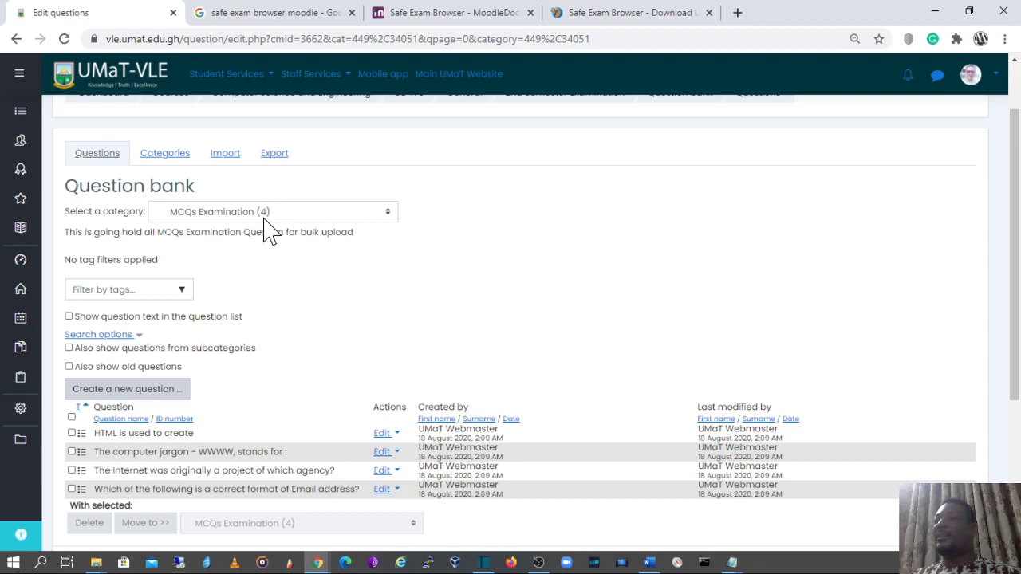
pyautogui.scroll(1, 648, 328)
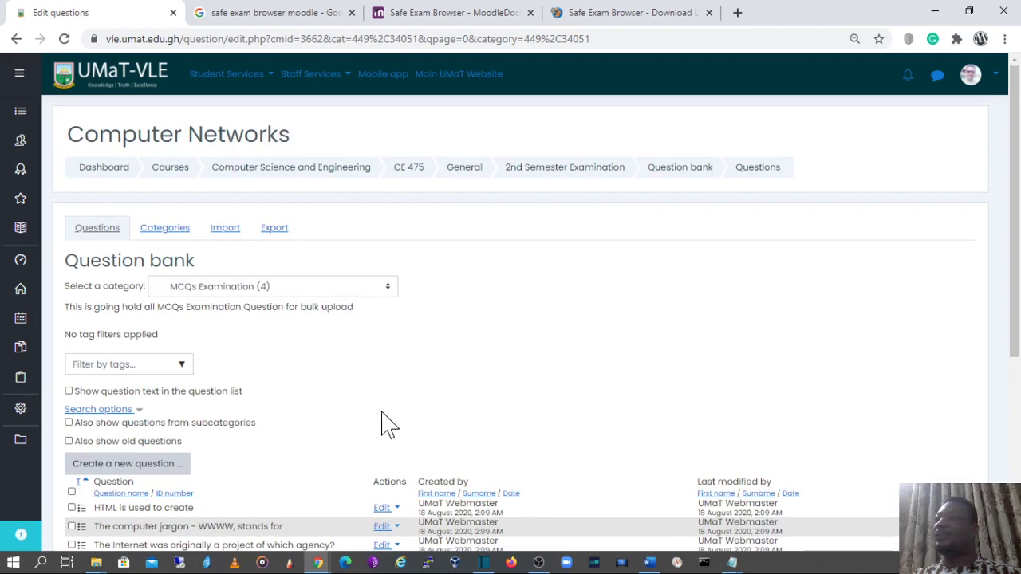
# Return to the 2nd Semester Examination quiz and open it for editing its questions
pyautogui.click(591, 184)
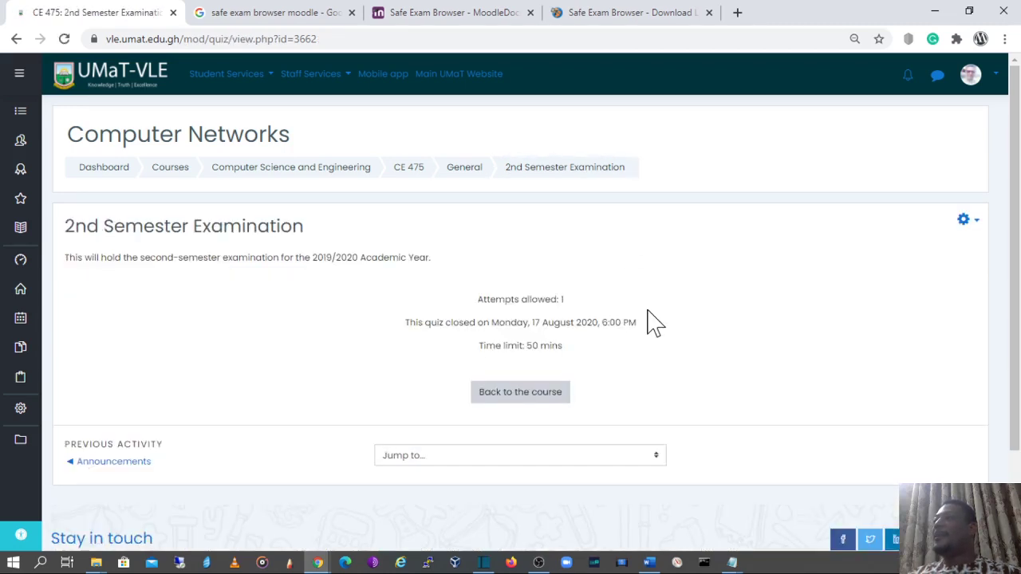
pyautogui.scroll(-1, 758, 307)
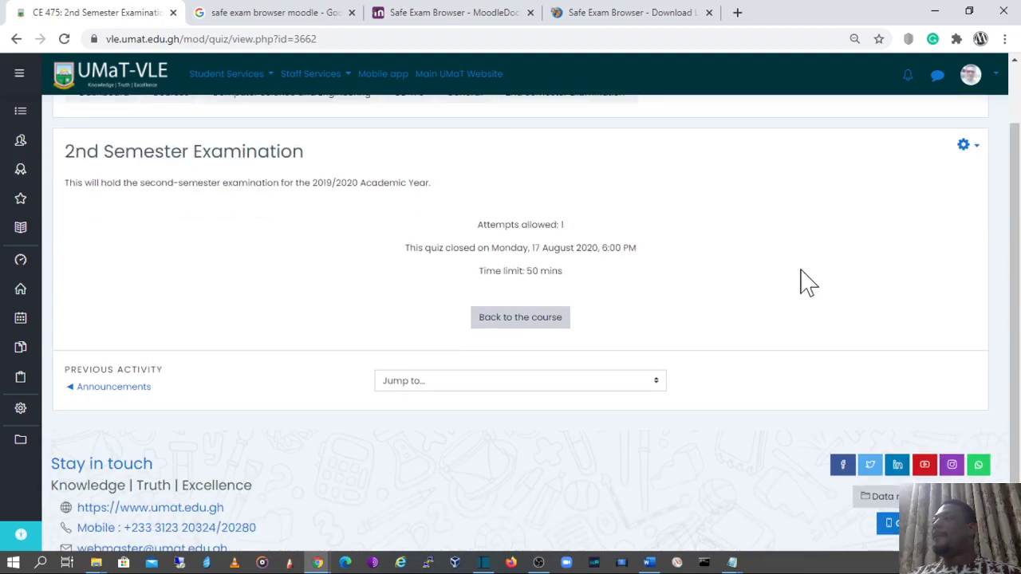
pyautogui.click(967, 150)
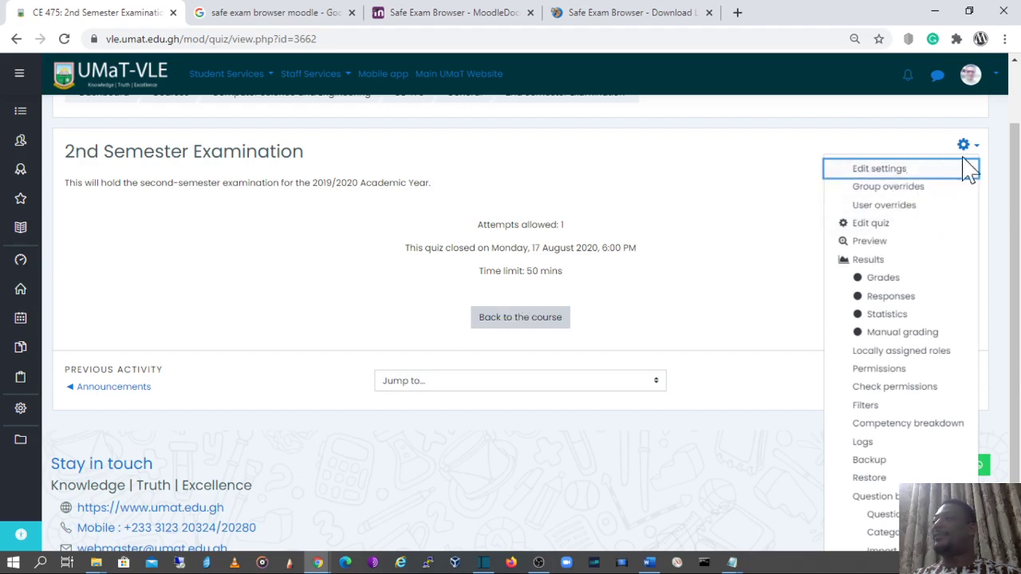
pyautogui.click(869, 225)
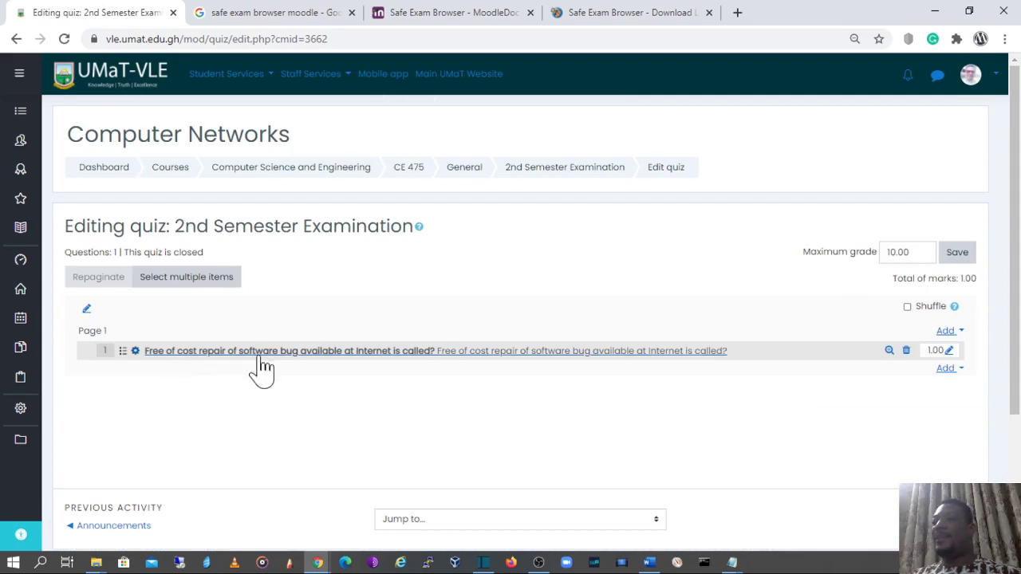
# Add all questions from the question bank's MCQs Examination category to the end of the quiz
pyautogui.click(946, 369)
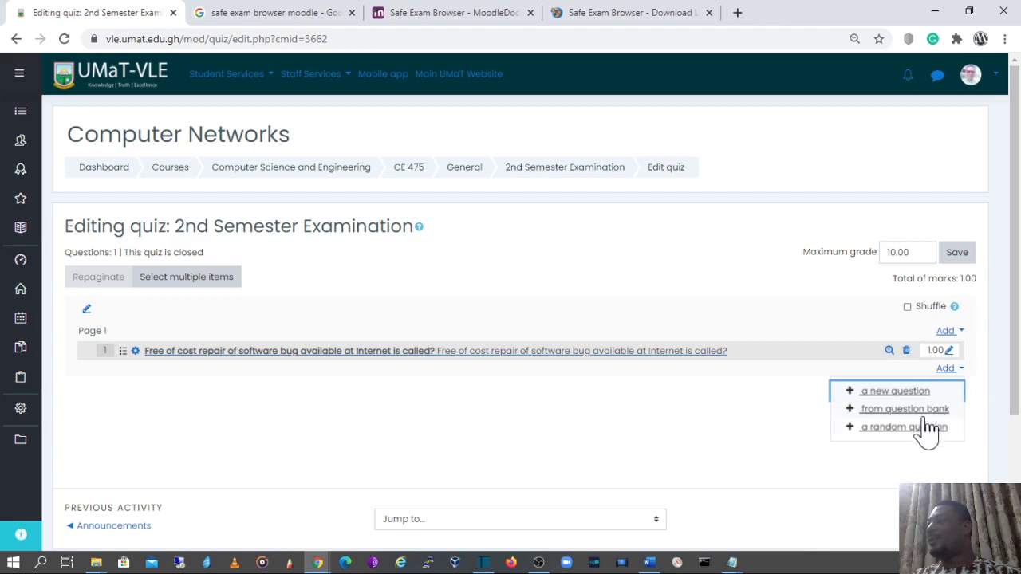
pyautogui.click(883, 411)
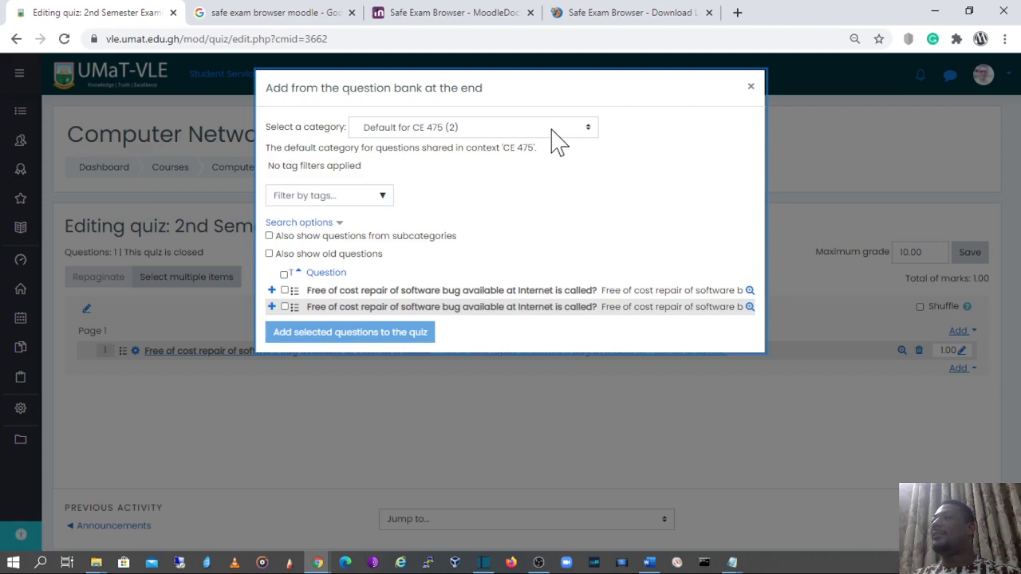
pyautogui.click(504, 130)
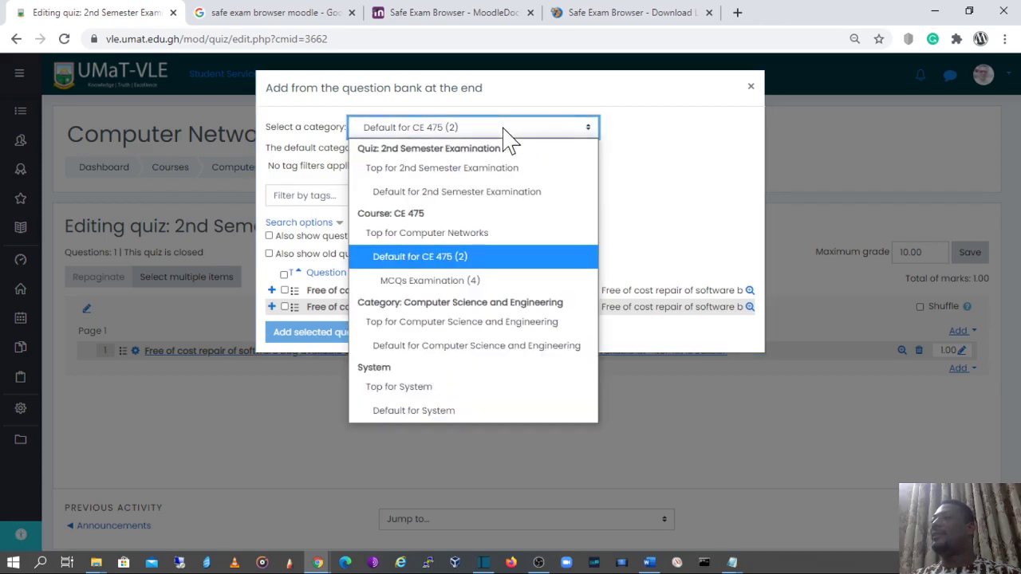
pyautogui.click(421, 284)
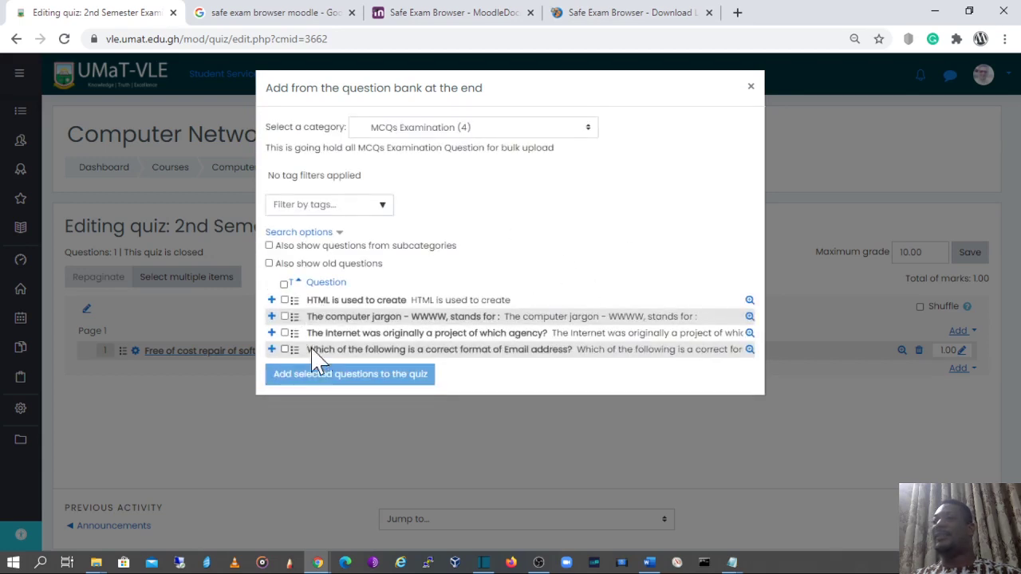
pyautogui.click(284, 284)
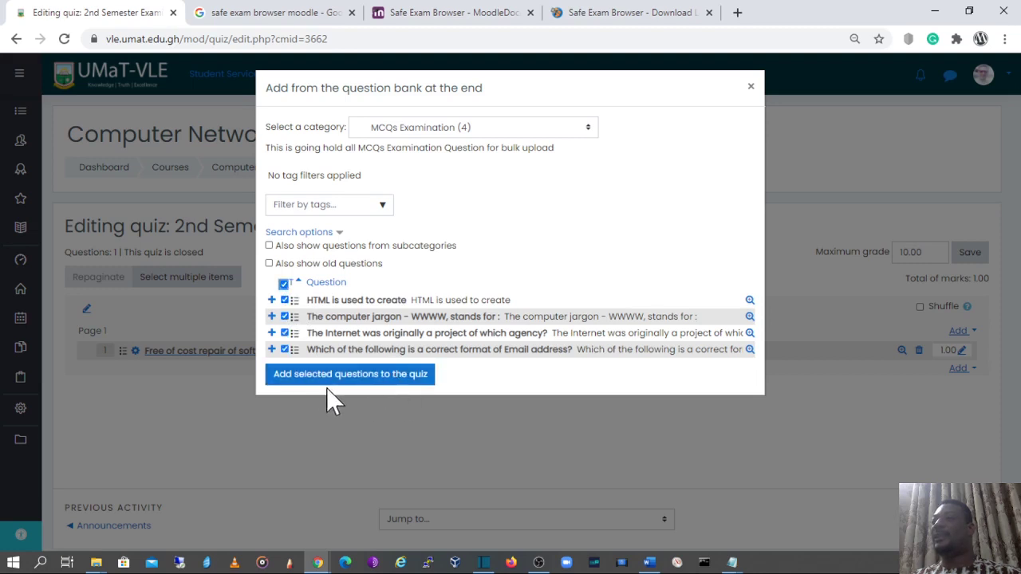
pyautogui.click(386, 381)
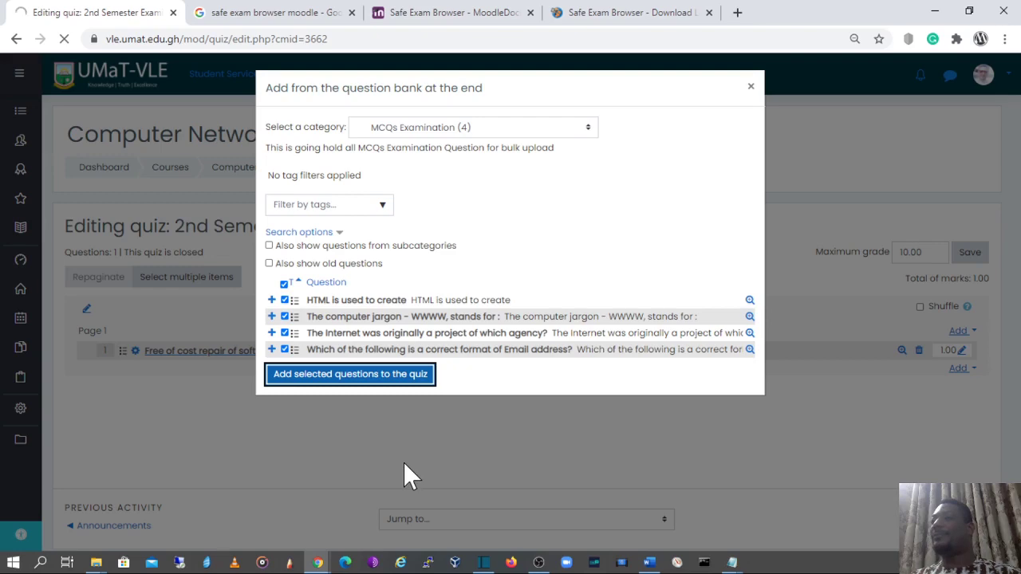
pyautogui.scroll(-2, 411, 438)
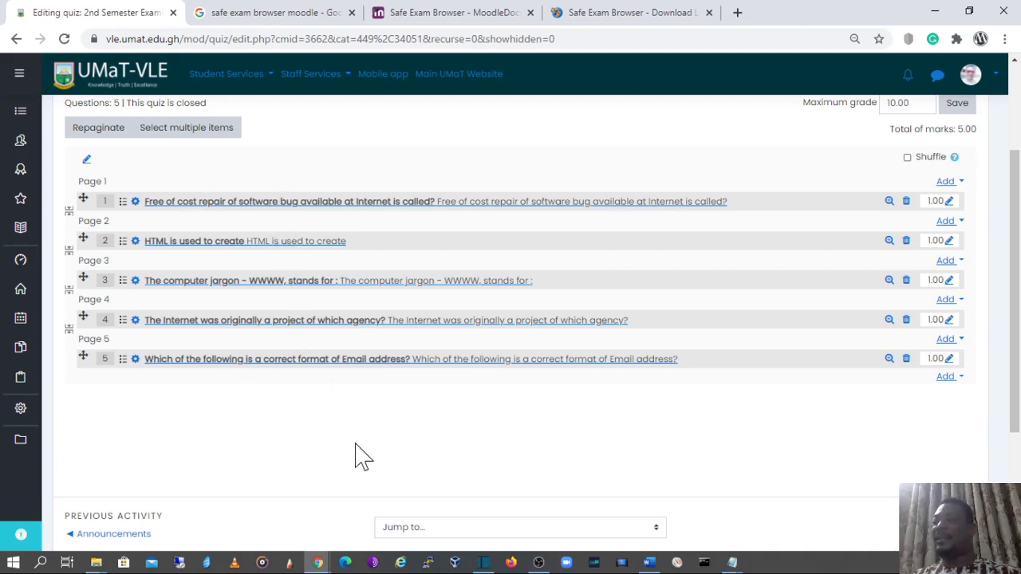
# Switch to Moodle Training Guidelines.txt in Notepad, review the multiple choice and fill-in-the-blanks items, and move the window away
pyautogui.hotkey('alt', 'Tab')
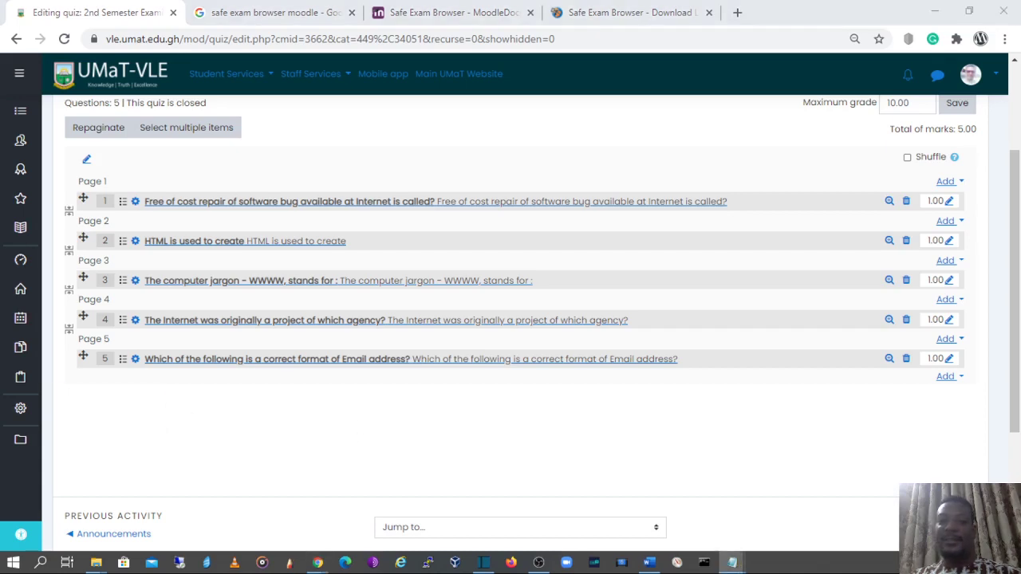
pyautogui.moveTo(0, 95); pyautogui.dragTo(635, 86)
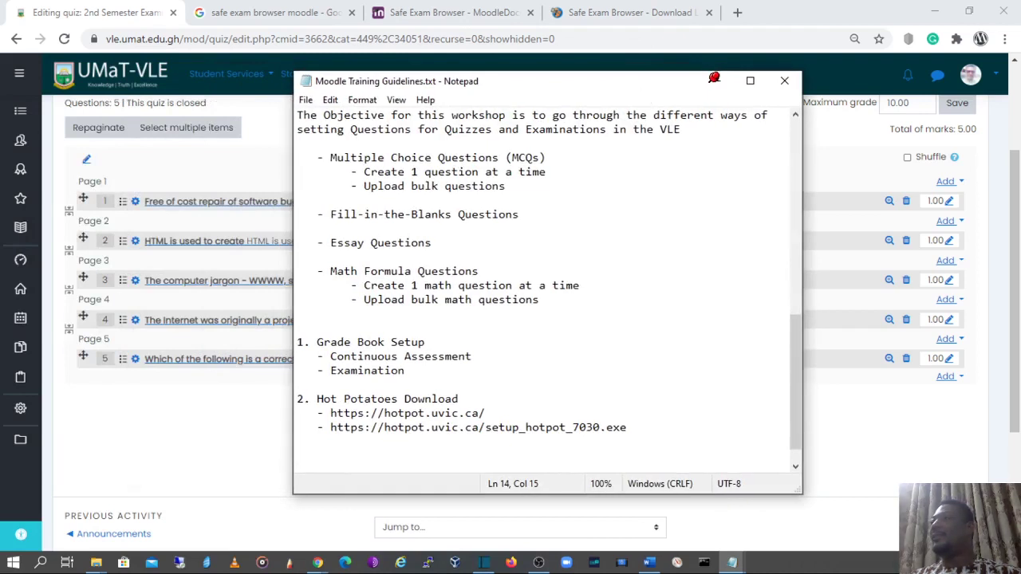
pyautogui.moveTo(330, 157); pyautogui.dragTo(499, 157)
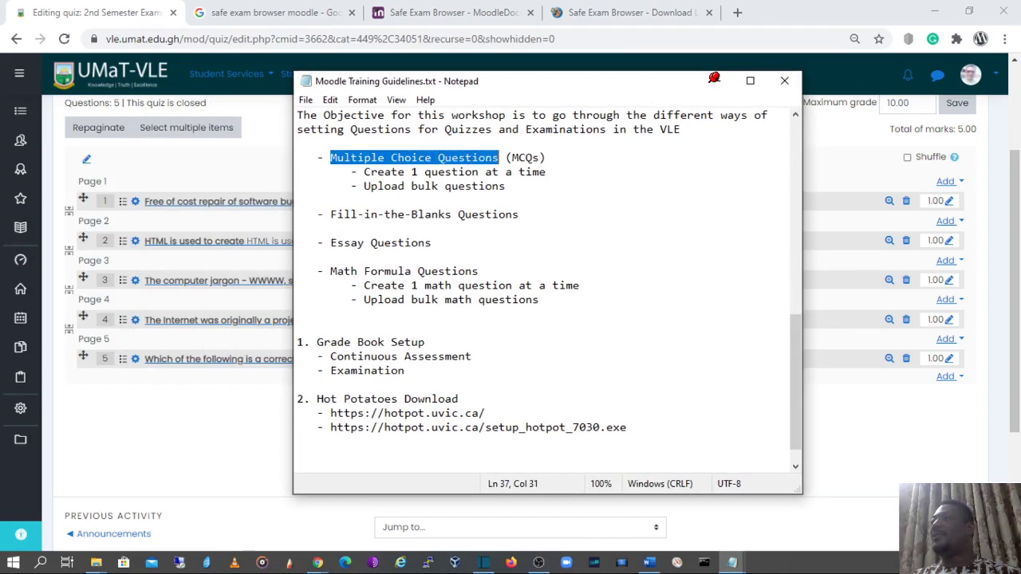
pyautogui.moveTo(363, 172); pyautogui.dragTo(546, 172)
pyautogui.moveTo(364, 186); pyautogui.dragTo(505, 185)
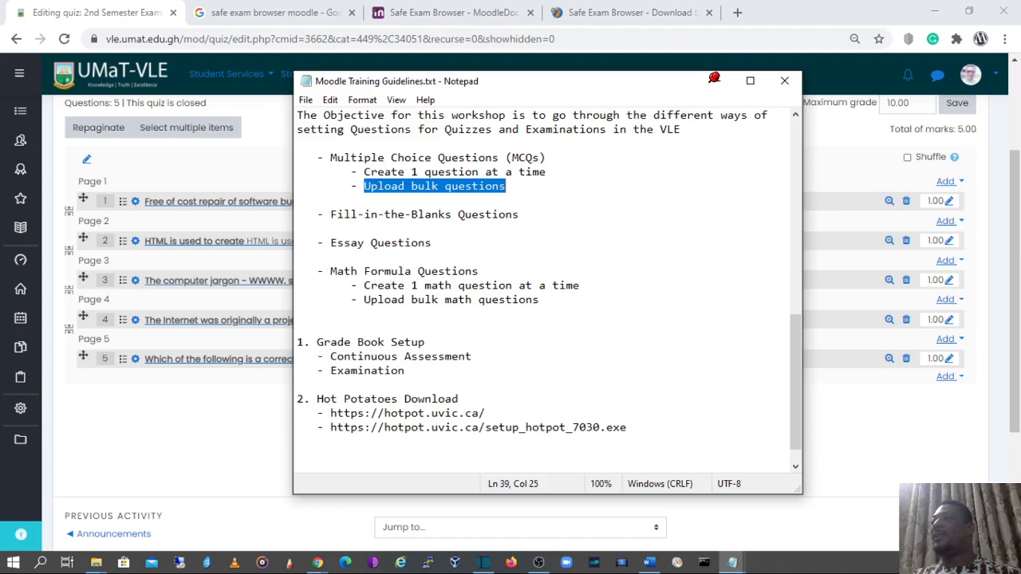
pyautogui.click(506, 186)
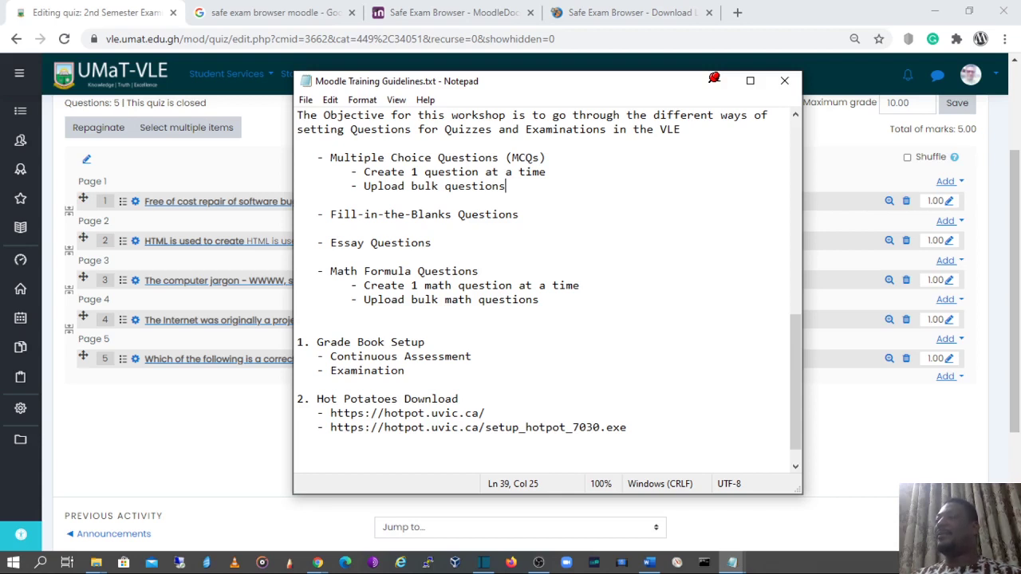
pyautogui.press('Down')
pyautogui.press('Down')
pyautogui.press('End')
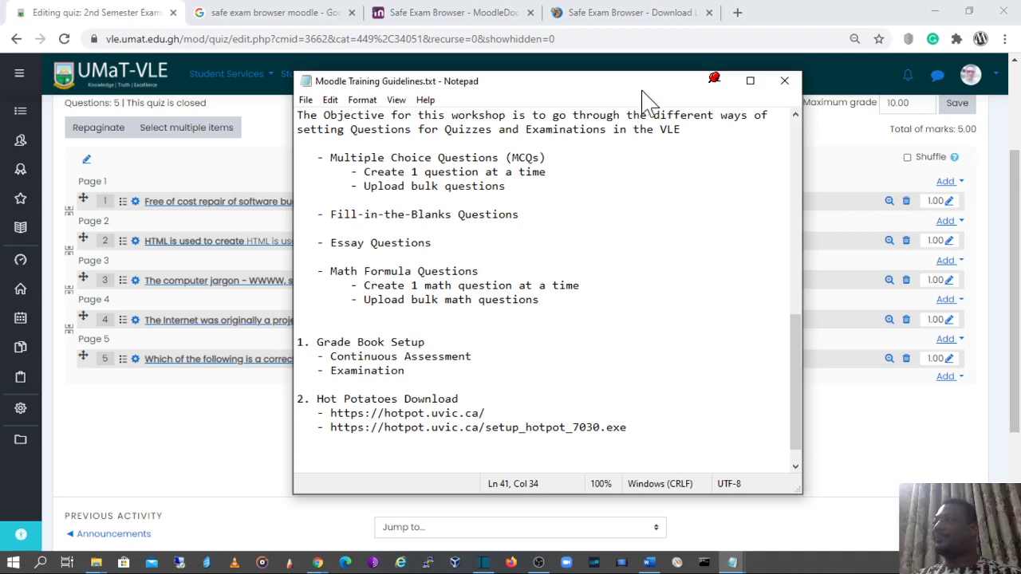
pyautogui.moveTo(647, 78); pyautogui.dragTo(0, 184)
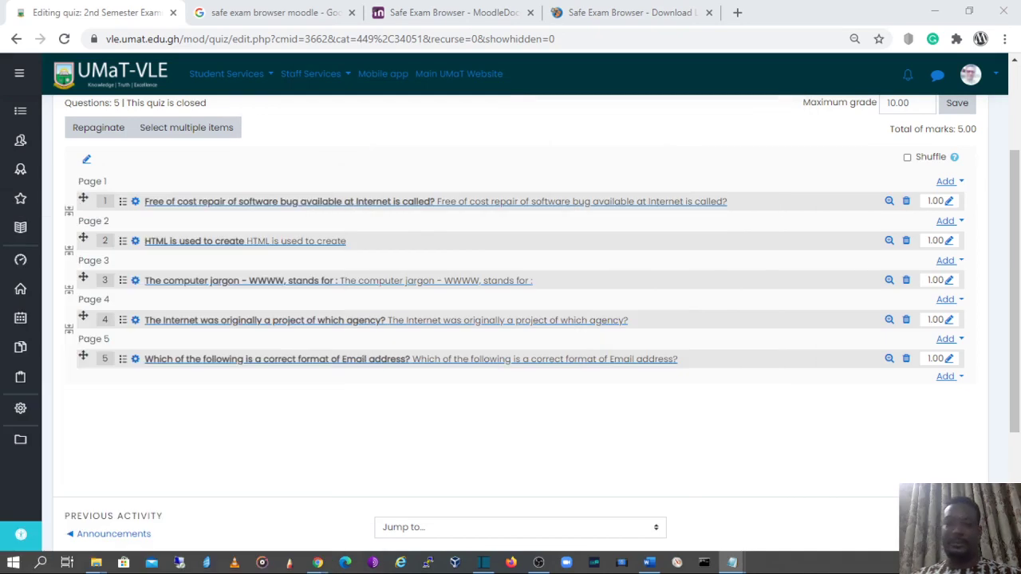